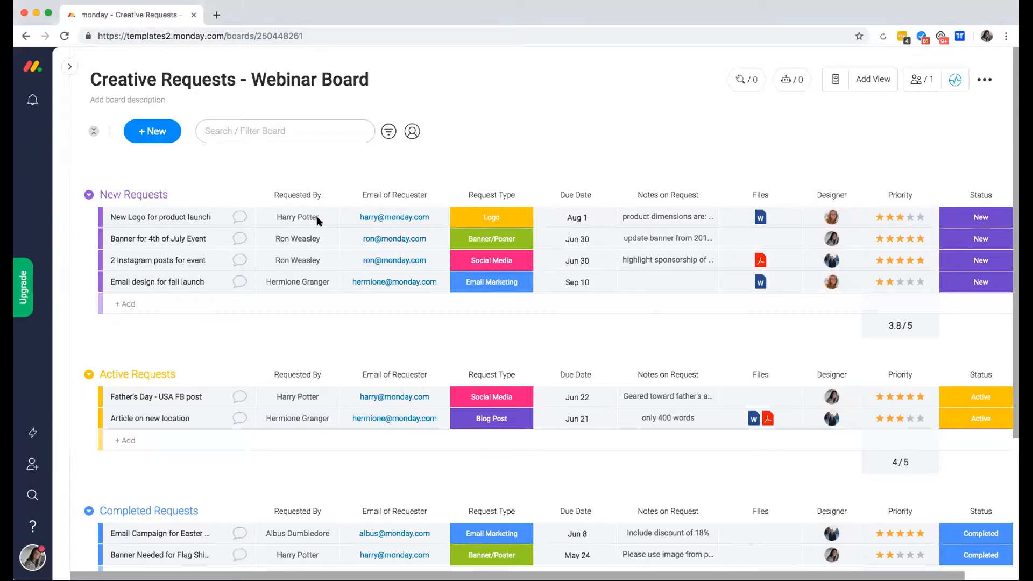
Add an item named 'Example' to the New Requests group.
{"action": "left_click", "coordinate": [154, 303]}
{"action": "type", "text": "Exm"}
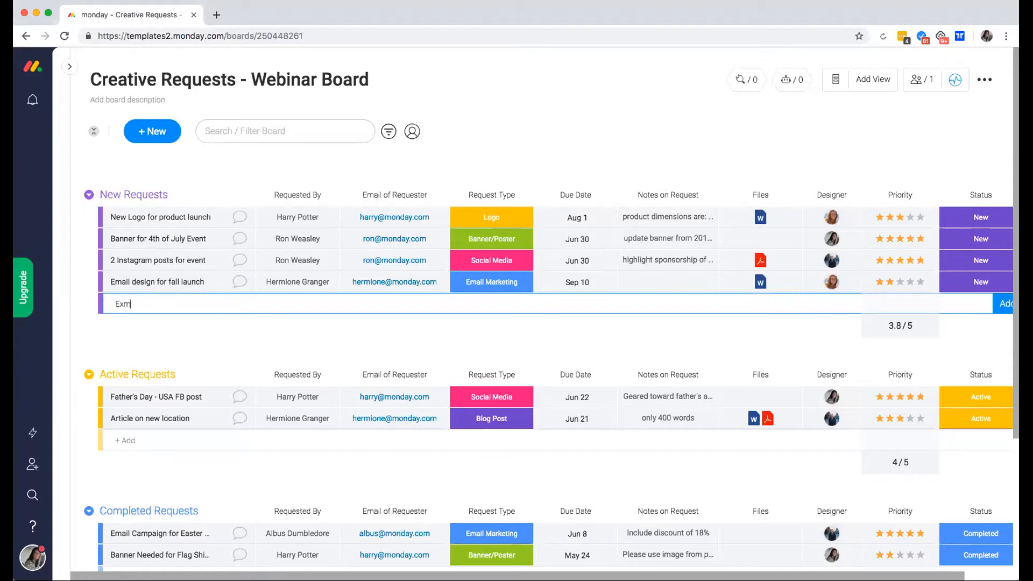
{"action": "key", "text": "BackSpace"}
{"action": "type", "text": "ample"}
{"action": "key", "text": "Return"}
Enter 'Name' as Example's requester, then look at its email and request type cells.
{"action": "left_click", "coordinate": [293, 303]}
{"action": "type", "text": "Name"}
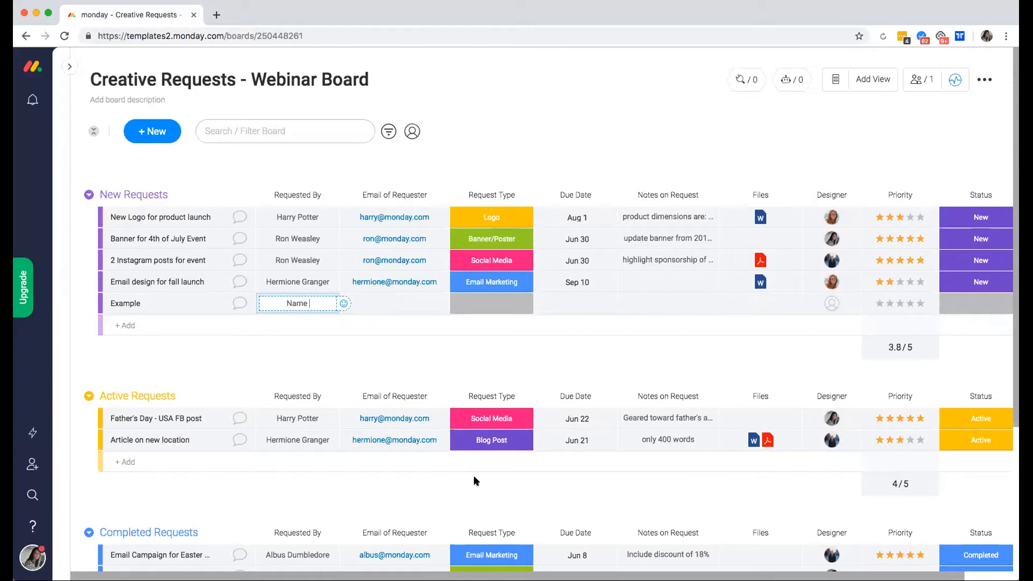
{"action": "left_click", "coordinate": [403, 307]}
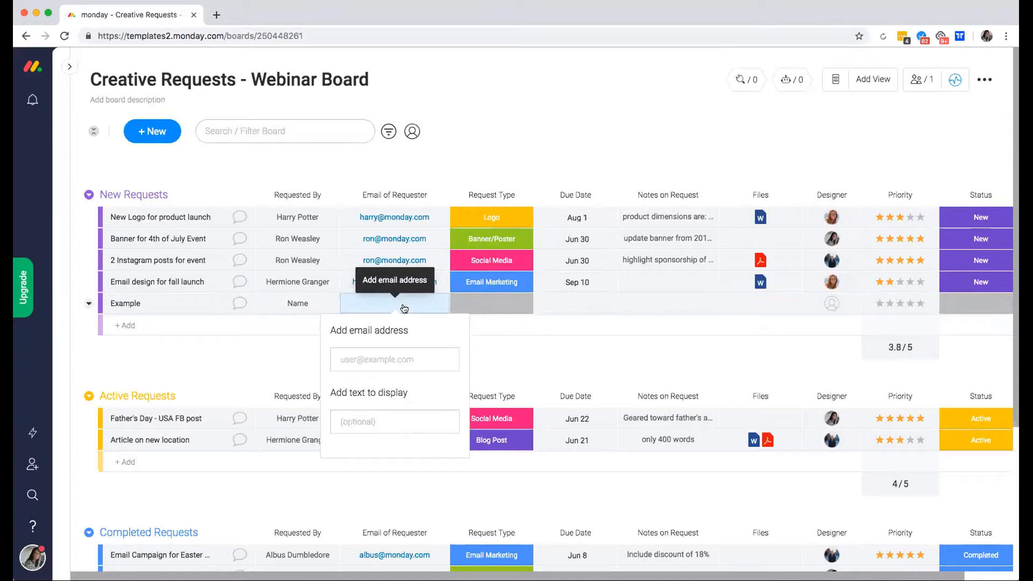
{"action": "left_click", "coordinate": [499, 306]}
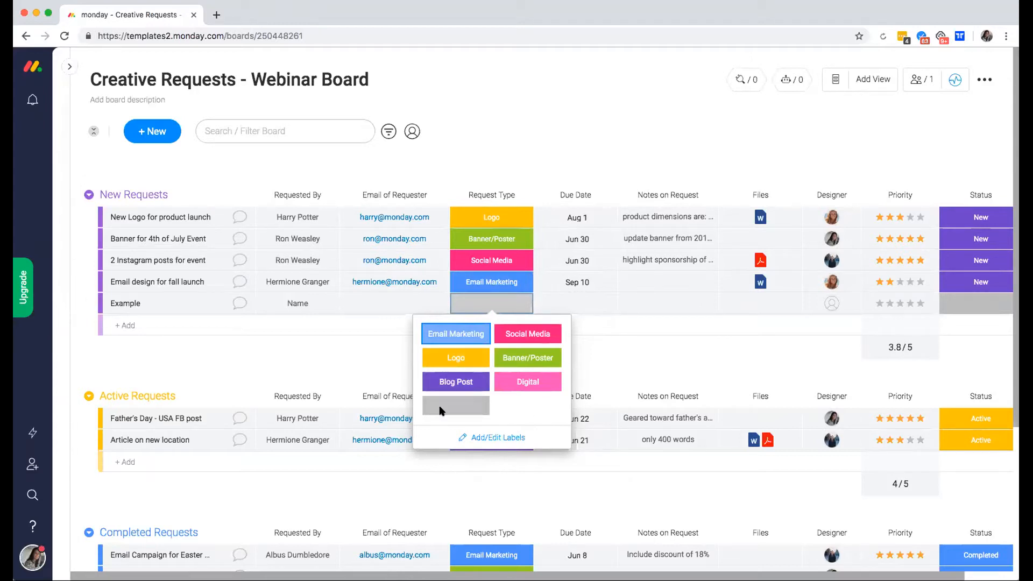
{"action": "left_click", "coordinate": [585, 308]}
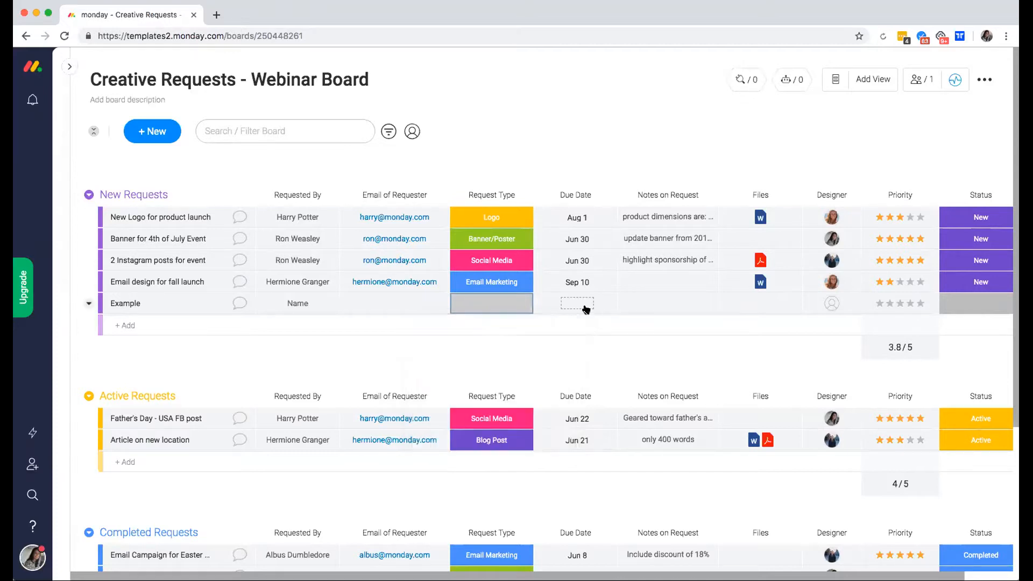
{"action": "left_click", "coordinate": [585, 308]}
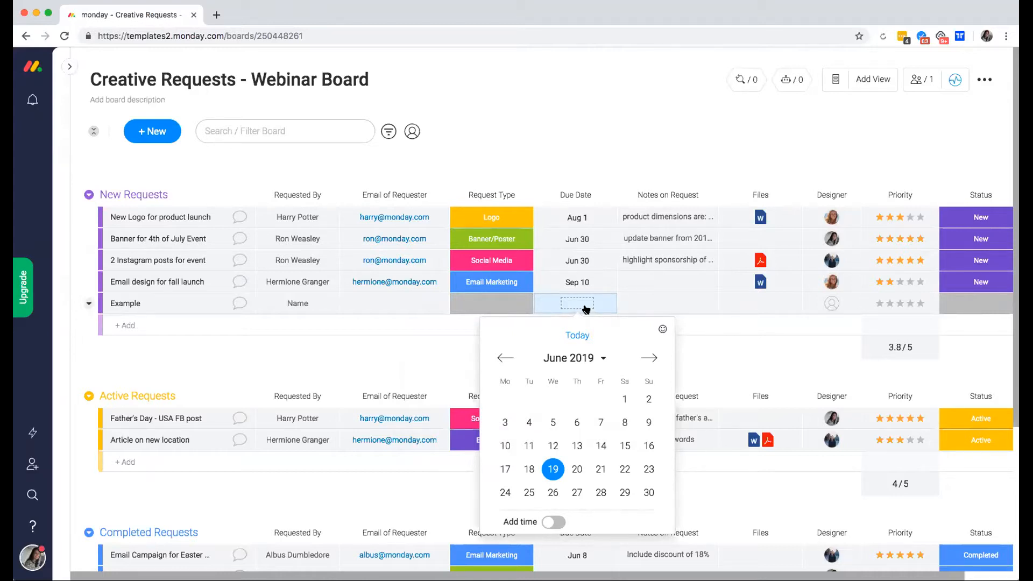
{"action": "left_click", "coordinate": [677, 305]}
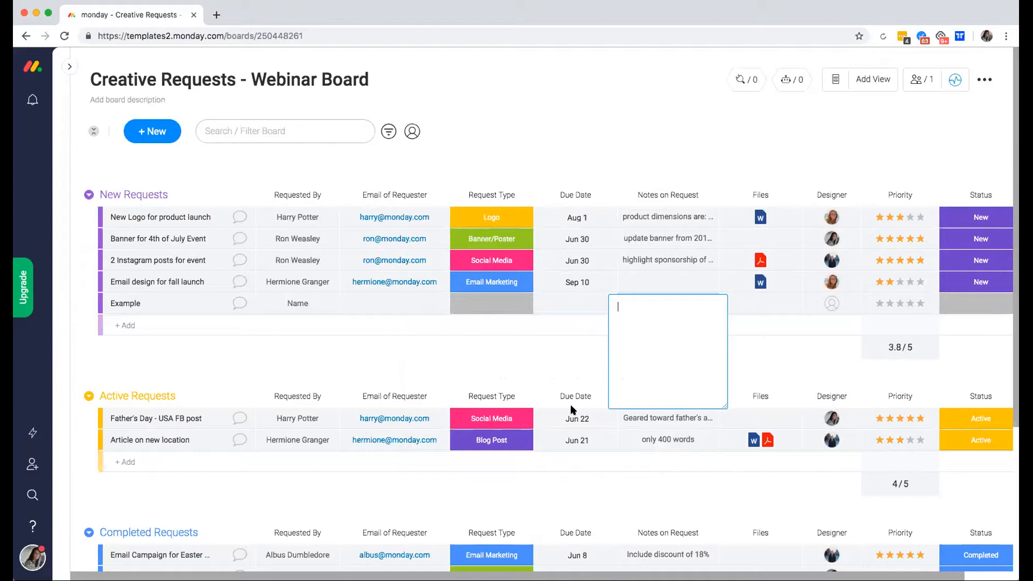
{"action": "left_click", "coordinate": [758, 302]}
{"action": "left_click", "coordinate": [757, 302]}
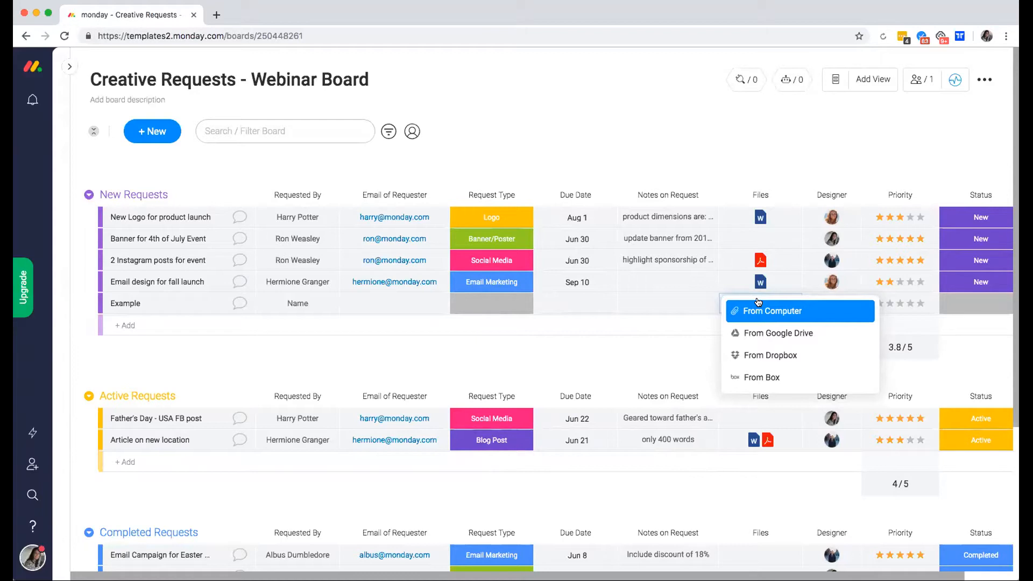
{"action": "left_click", "coordinate": [361, 359]}
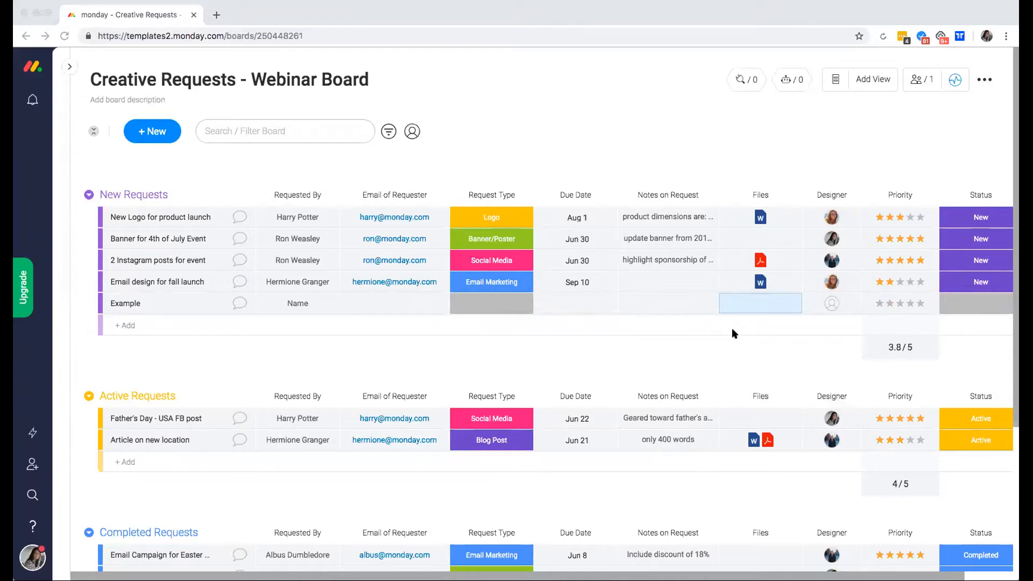
{"action": "left_click", "coordinate": [830, 304]}
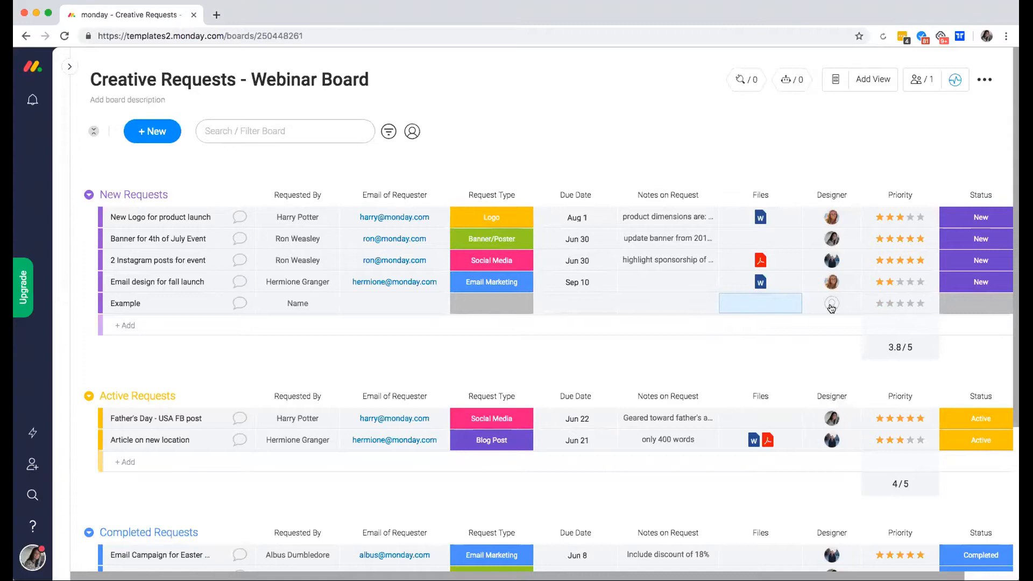
{"action": "left_click", "coordinate": [831, 304]}
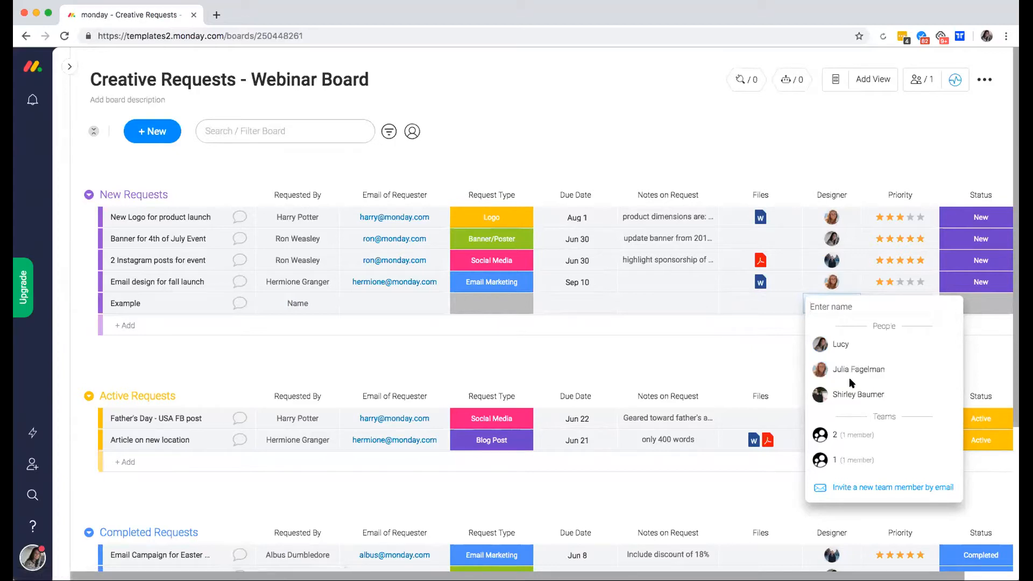
{"action": "left_click", "coordinate": [659, 335]}
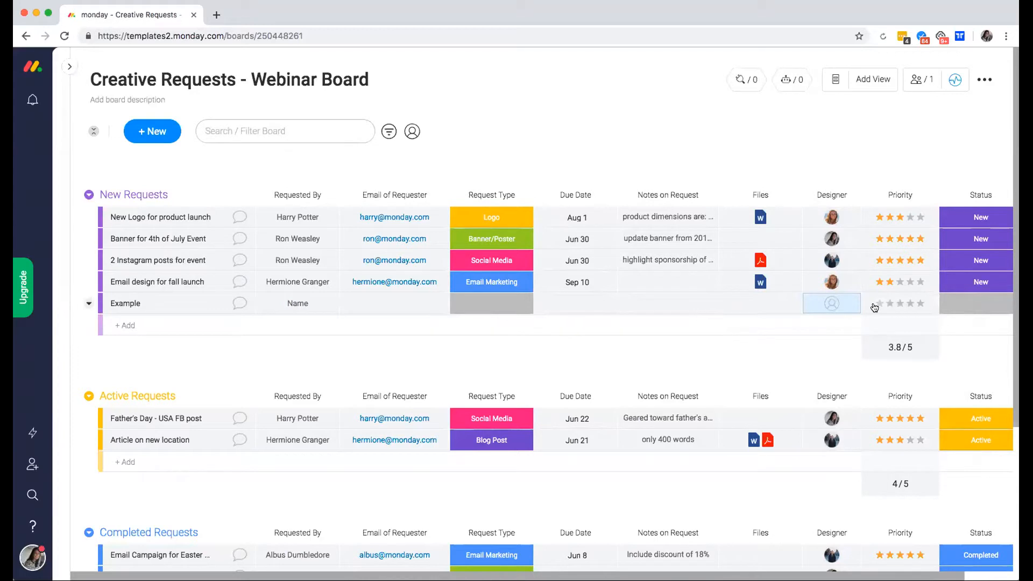
{"action": "scroll", "coordinate": [874, 307], "scroll_direction": "right", "scroll_amount": 2}
{"action": "left_click", "coordinate": [936, 309]}
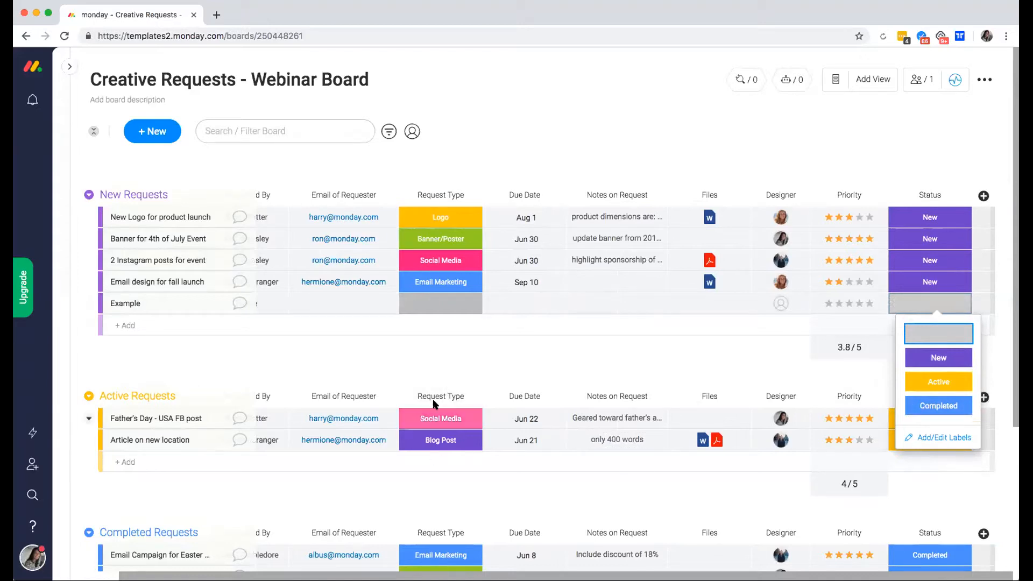
Delete the Example item from the board and open the Views Center catalogue.
{"action": "left_click", "coordinate": [432, 343]}
{"action": "left_click", "coordinate": [107, 303]}
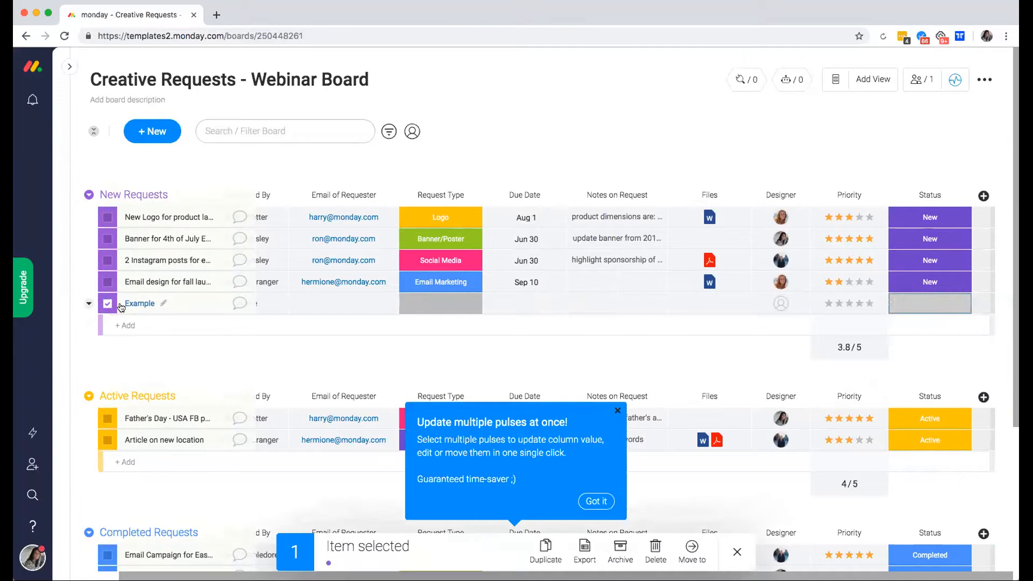
{"action": "left_click", "coordinate": [655, 536]}
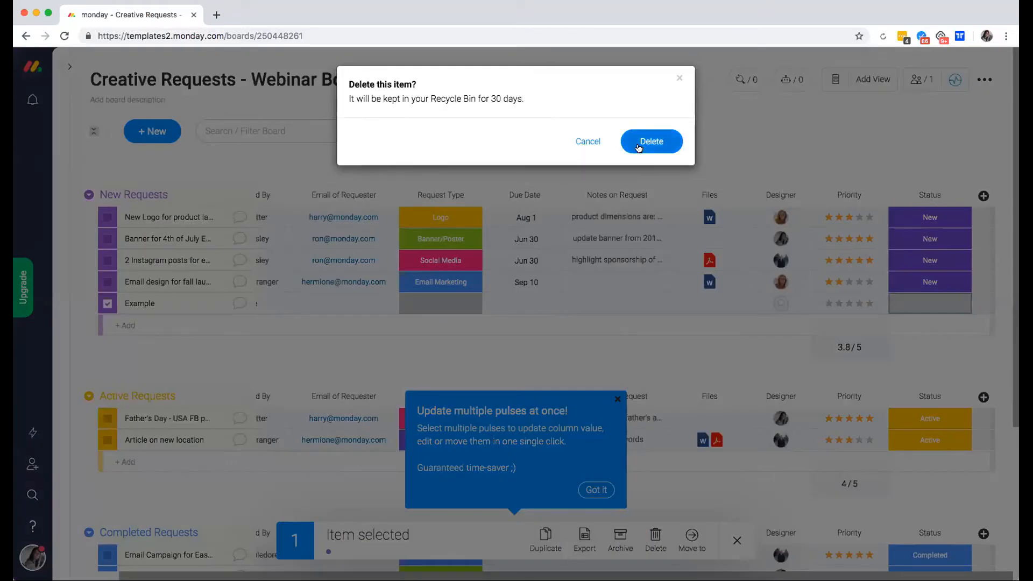
{"action": "left_click", "coordinate": [652, 141]}
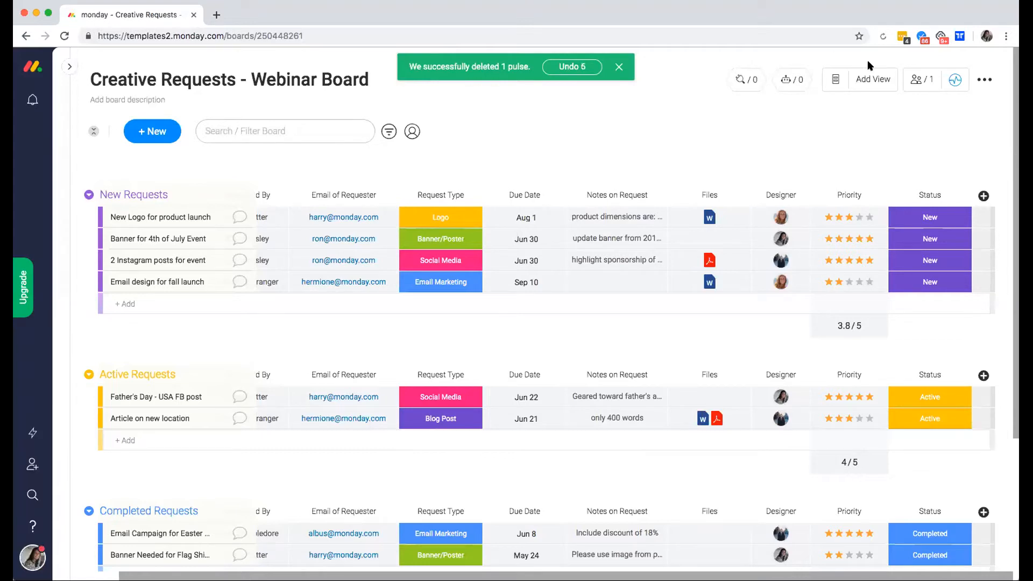
{"action": "left_click", "coordinate": [864, 88]}
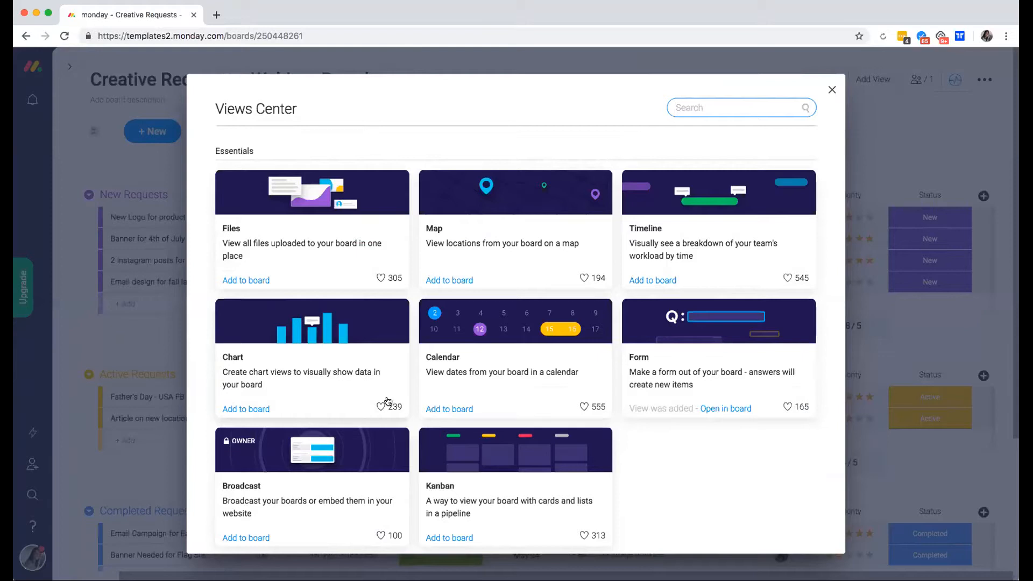
Open the Creative Requests Form view, then reopen it from the board's Form view icon.
{"action": "left_click", "coordinate": [732, 410]}
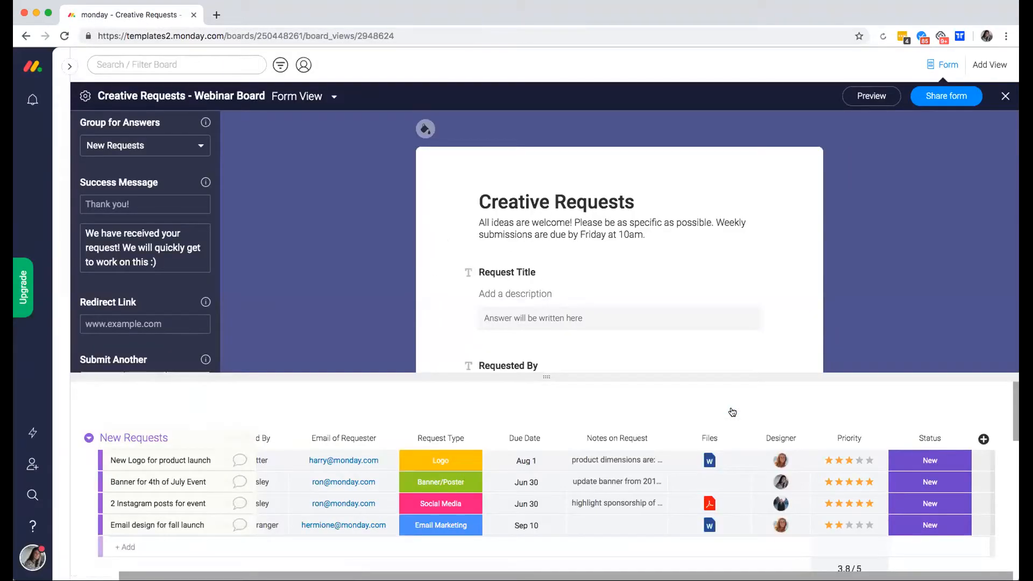
{"action": "left_click", "coordinate": [1003, 96]}
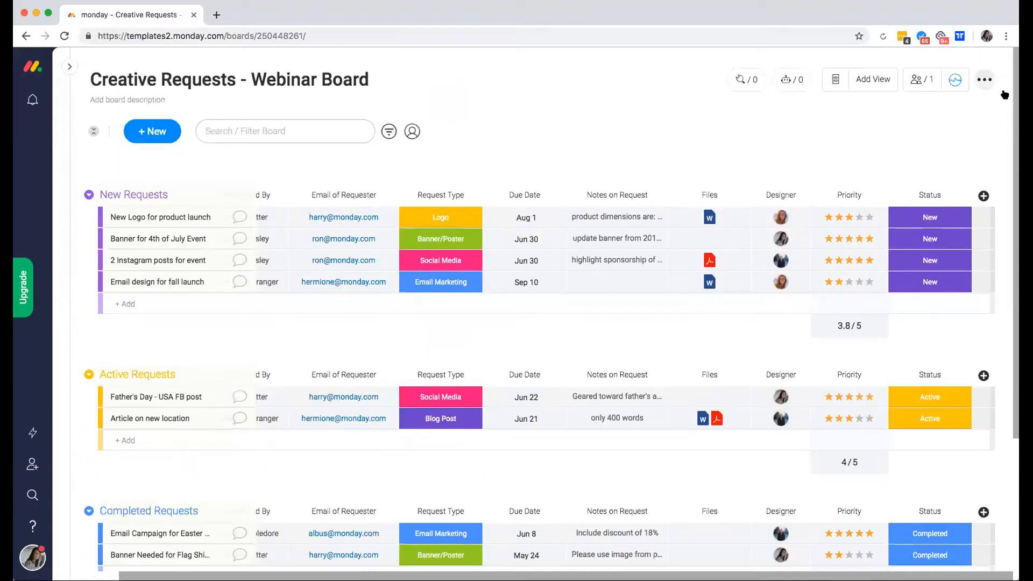
{"action": "left_click", "coordinate": [836, 81]}
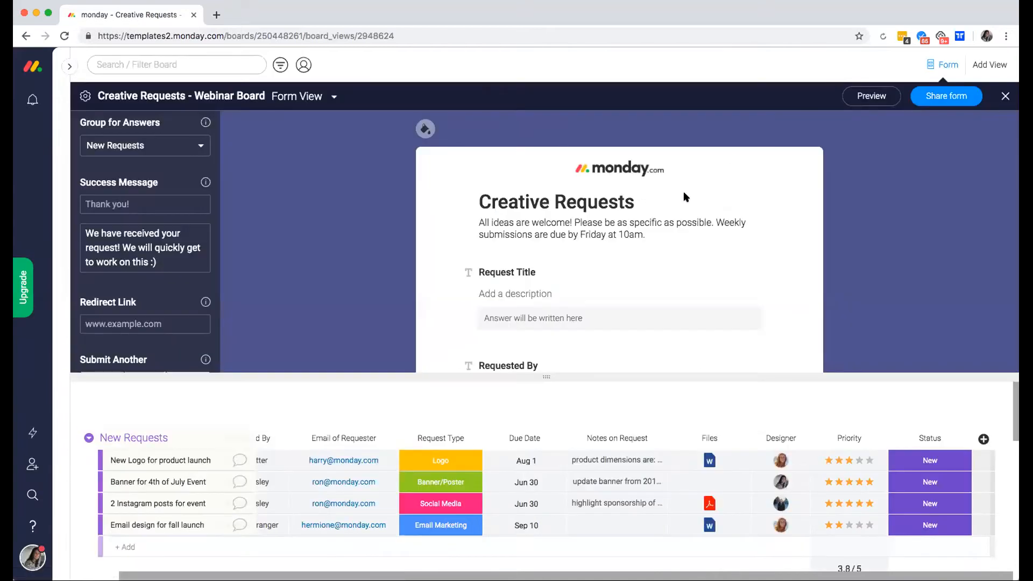
{"action": "scroll", "coordinate": [683, 192], "scroll_direction": "down", "scroll_amount": 1}
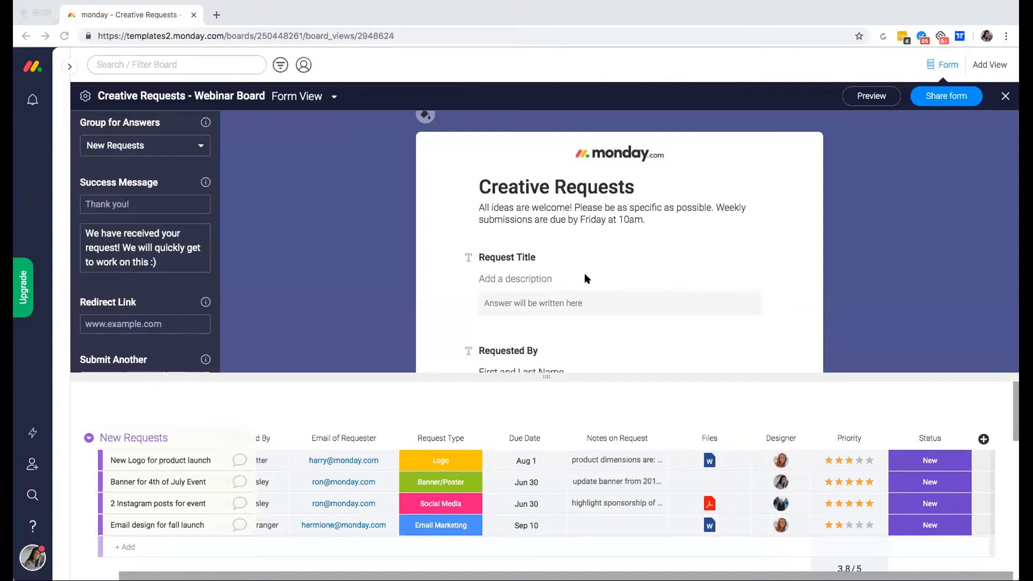
Replace the form description's weekly deadline sentence with 'Submission due Monday at 4pm.'.
{"action": "left_click", "coordinate": [647, 218]}
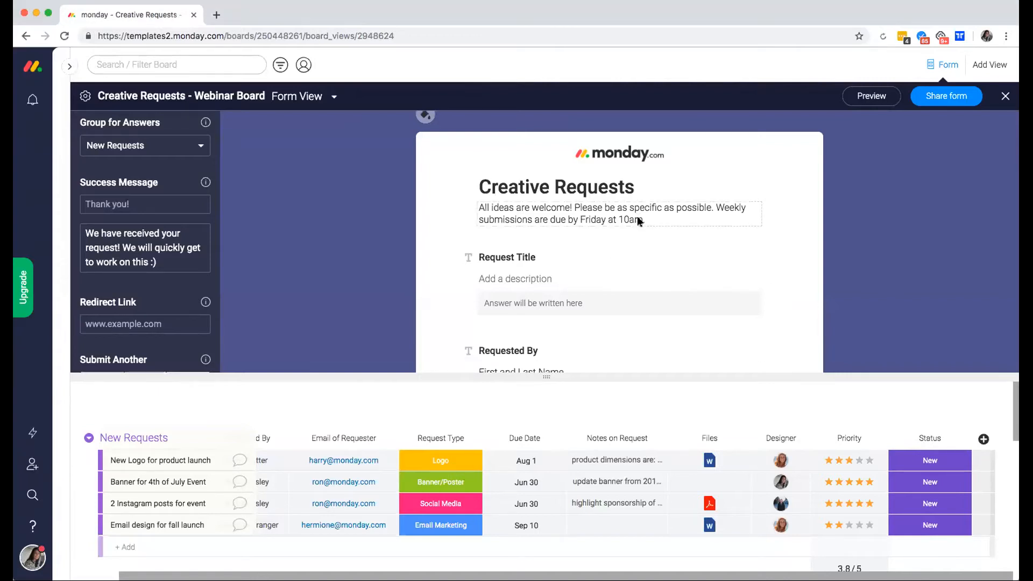
{"action": "left_click", "coordinate": [640, 219]}
{"action": "left_click_drag", "start_coordinate": [507, 210], "coordinate": [555, 207]}
{"action": "left_click", "coordinate": [695, 210]}
{"action": "left_click", "coordinate": [752, 210]}
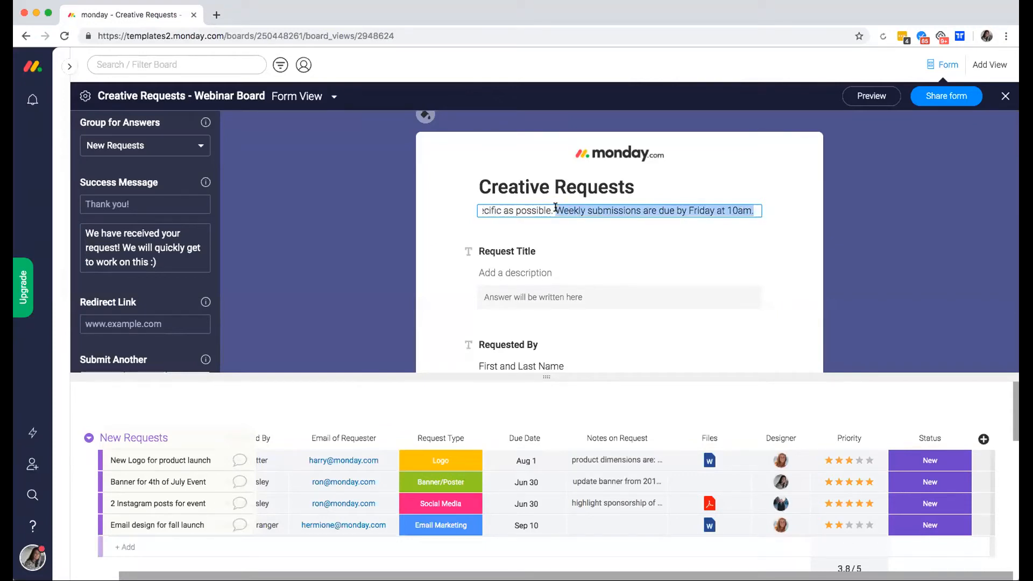
{"action": "type", "text": "Submission due "}
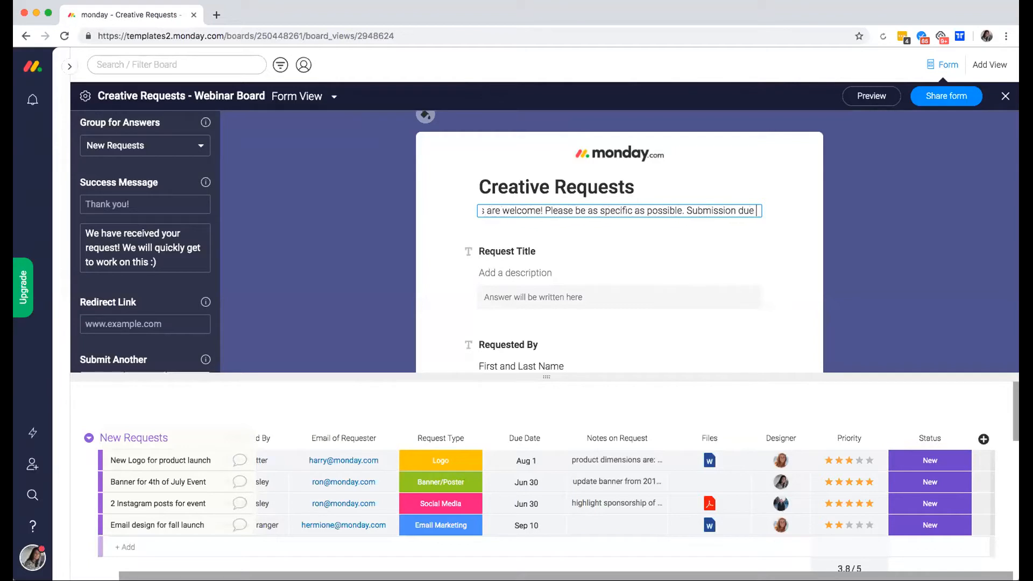
{"action": "type", "text": "Monday at"}
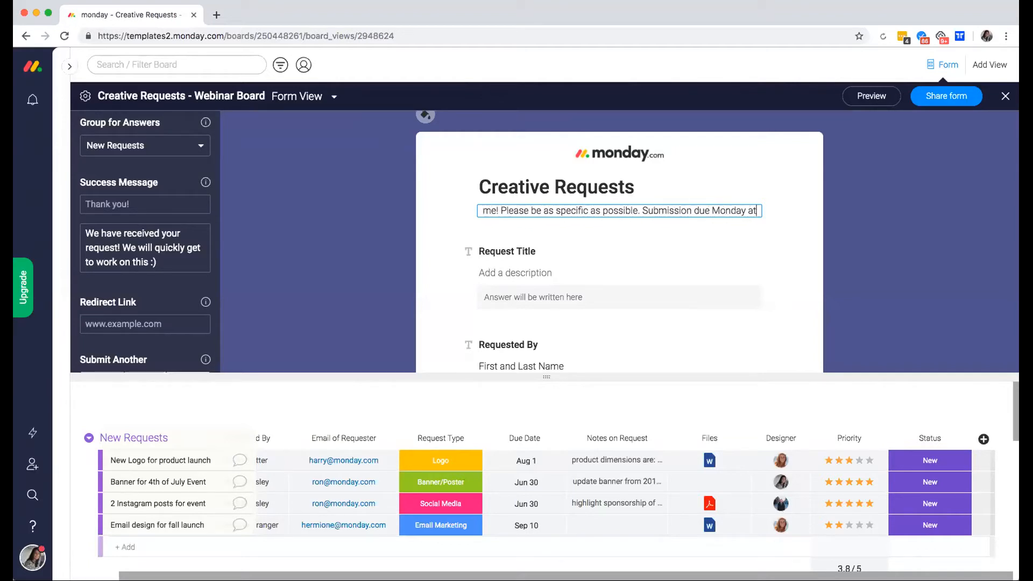
{"action": "type", "text": " 4pm."}
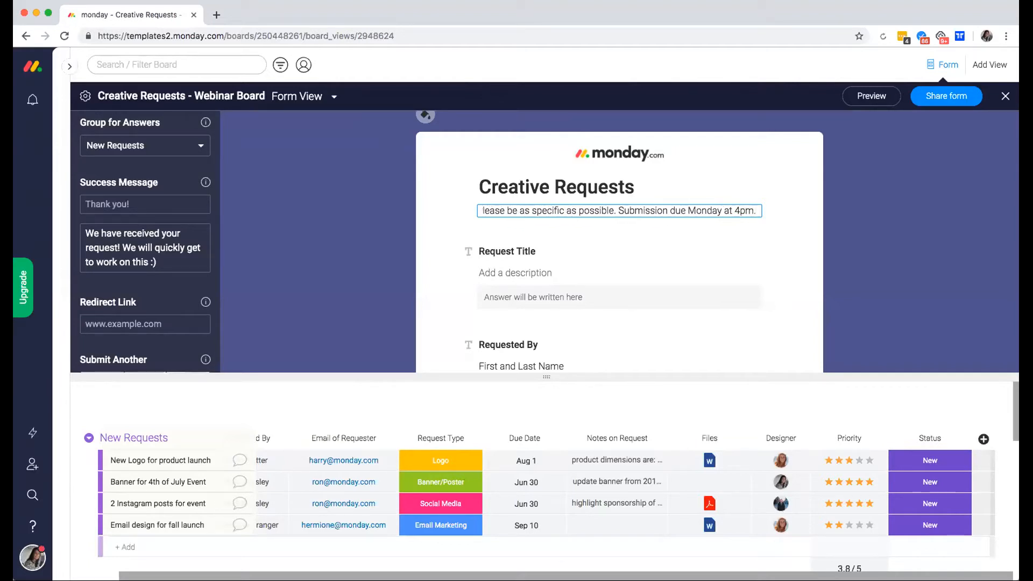
{"action": "left_click", "coordinate": [502, 222]}
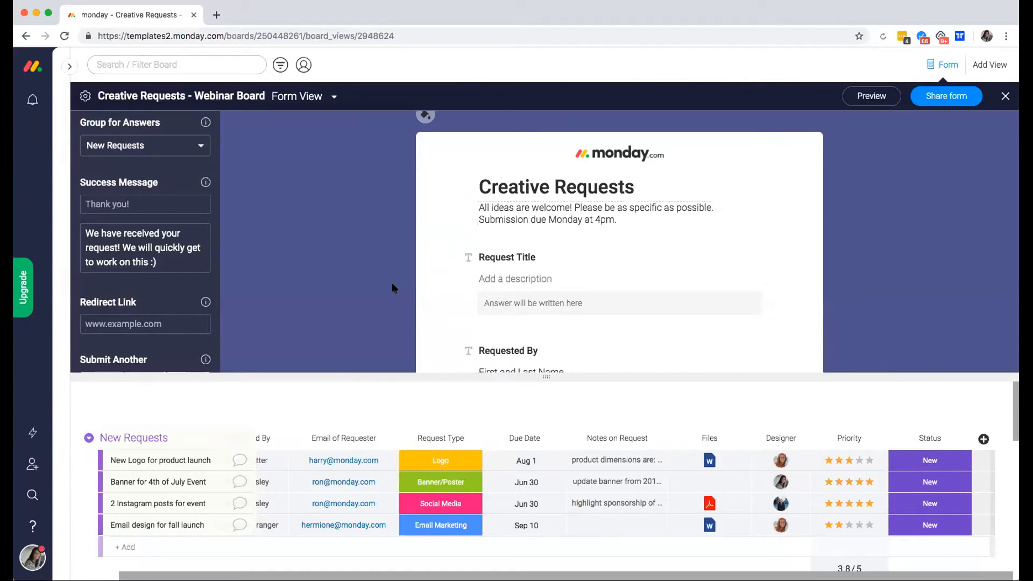
{"action": "scroll", "coordinate": [420, 155], "scroll_direction": "up", "scroll_amount": 1}
{"action": "mouse_move", "coordinate": [456, 130]}
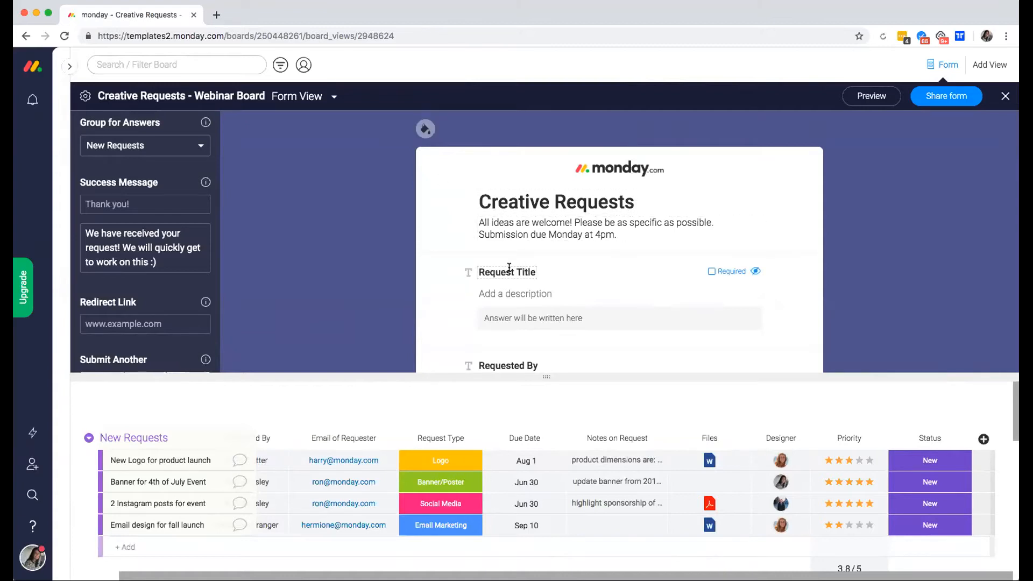
Describe the Email of Requester question as 'Please include entire email here'.
{"action": "scroll", "coordinate": [508, 267], "scroll_direction": "down", "scroll_amount": 2}
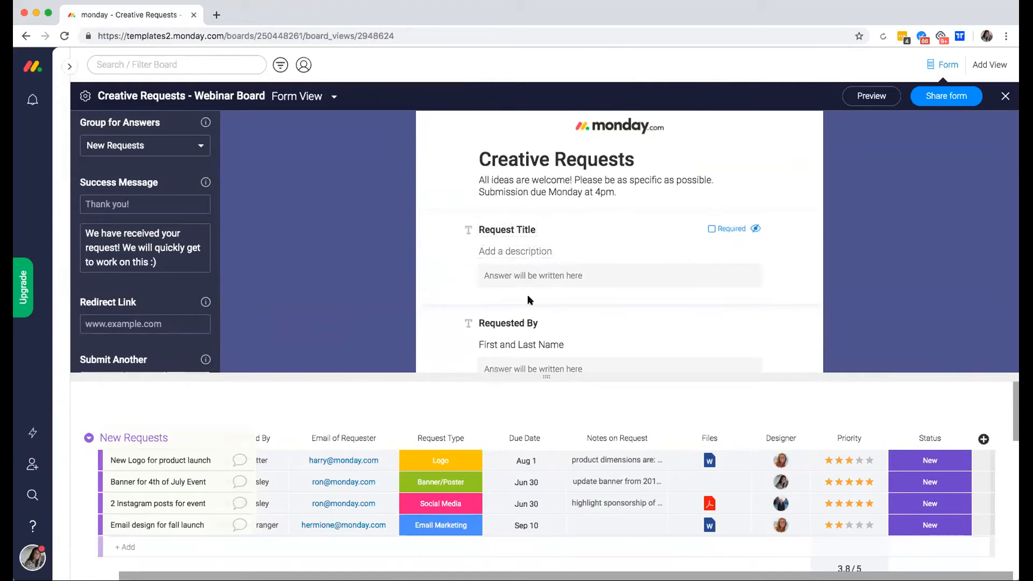
{"action": "scroll", "coordinate": [529, 298], "scroll_direction": "down", "scroll_amount": 1}
{"action": "scroll", "coordinate": [528, 299], "scroll_direction": "up", "scroll_amount": 1}
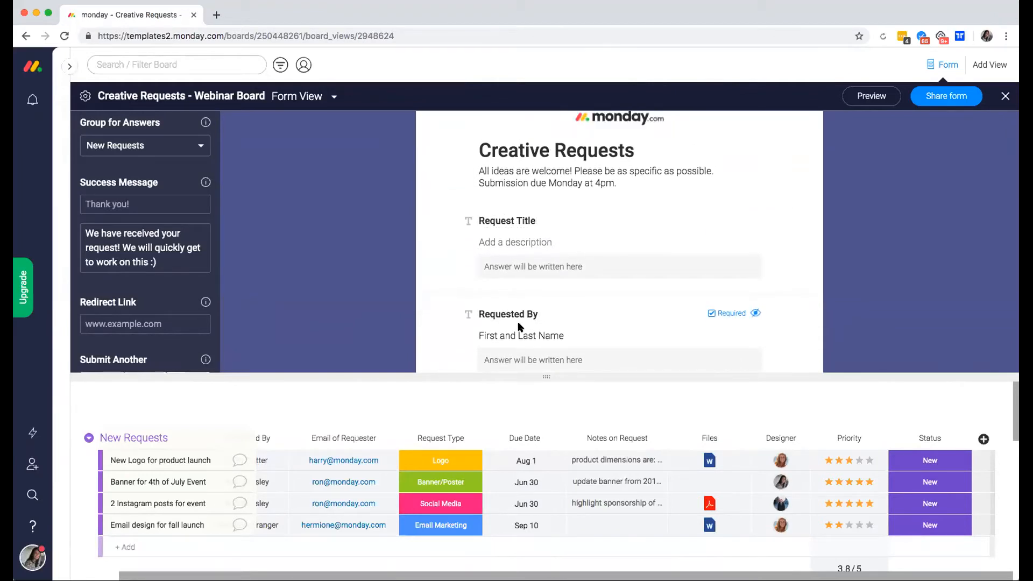
{"action": "scroll", "coordinate": [506, 316], "scroll_direction": "down", "scroll_amount": 3}
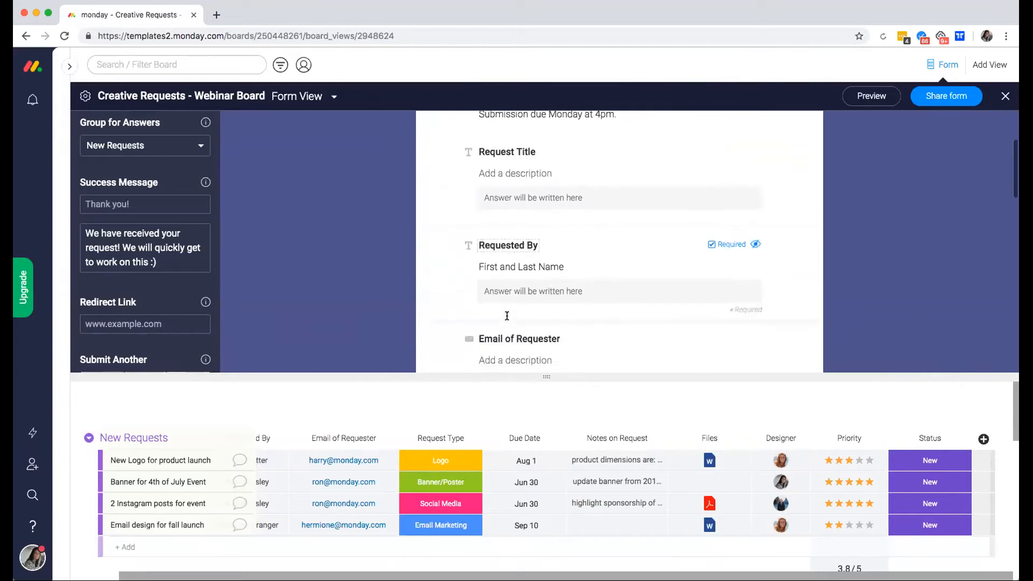
{"action": "left_click", "coordinate": [512, 326]}
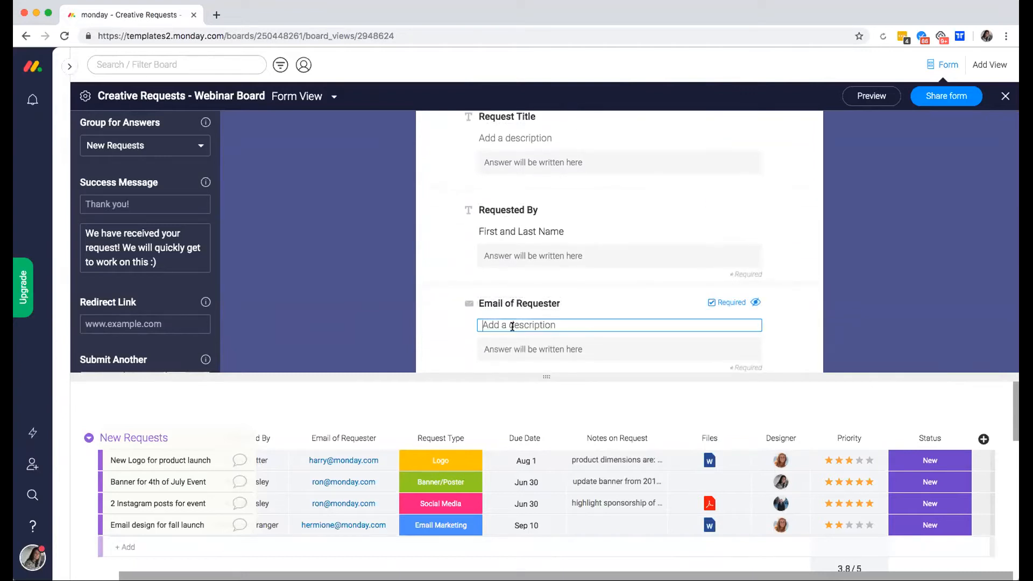
{"action": "type", "text": "Please include entire email here"}
{"action": "left_click", "coordinate": [447, 328]}
Check the Request Type question's answer options.
{"action": "scroll", "coordinate": [445, 330], "scroll_direction": "down", "scroll_amount": 3}
{"action": "scroll", "coordinate": [491, 288], "scroll_direction": "down", "scroll_amount": 1}
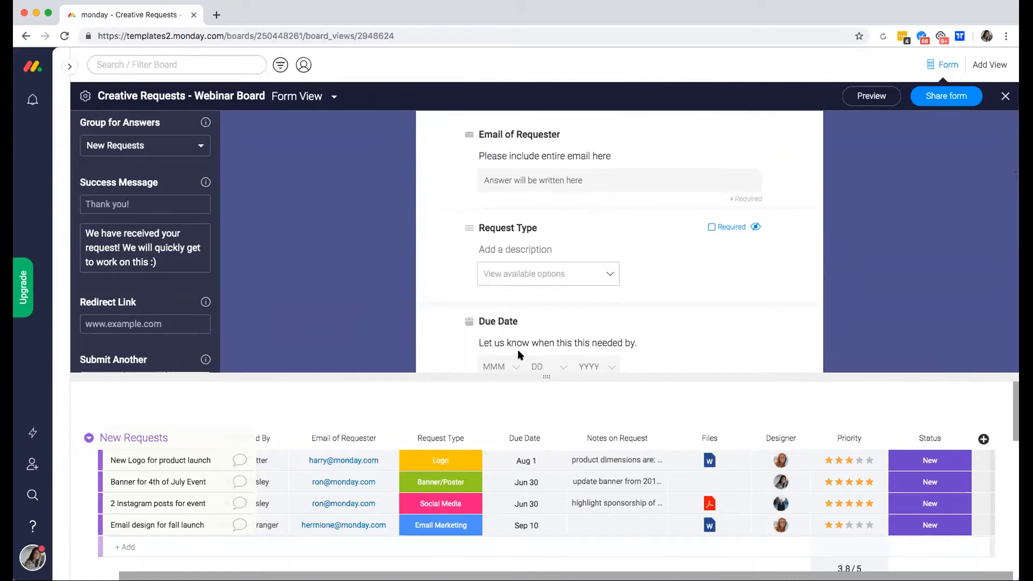
{"action": "left_click", "coordinate": [562, 274]}
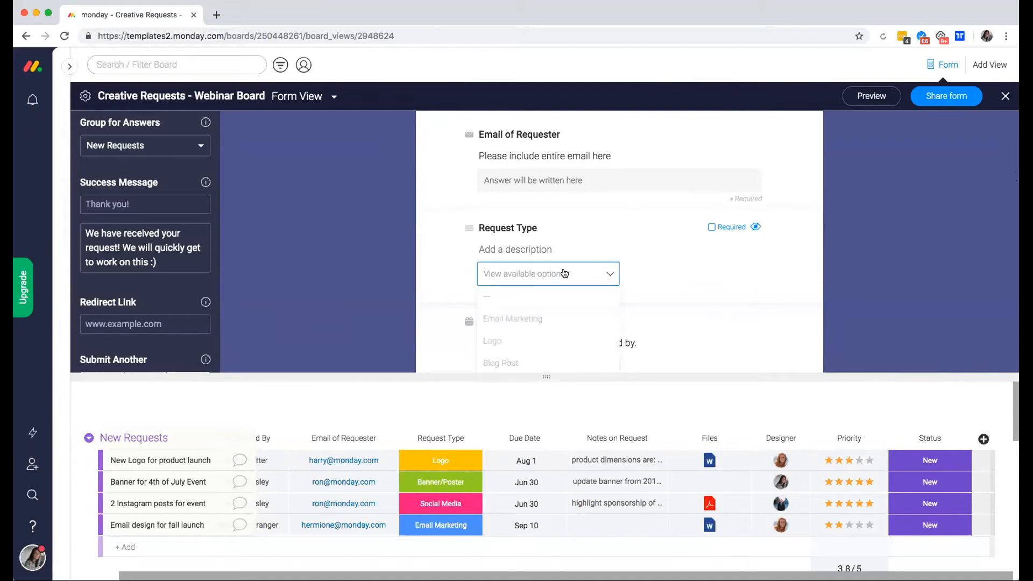
{"action": "scroll", "coordinate": [542, 328], "scroll_direction": "down", "scroll_amount": 1}
{"action": "scroll", "coordinate": [542, 328], "scroll_direction": "up", "scroll_amount": 1}
{"action": "left_click", "coordinate": [915, 285]}
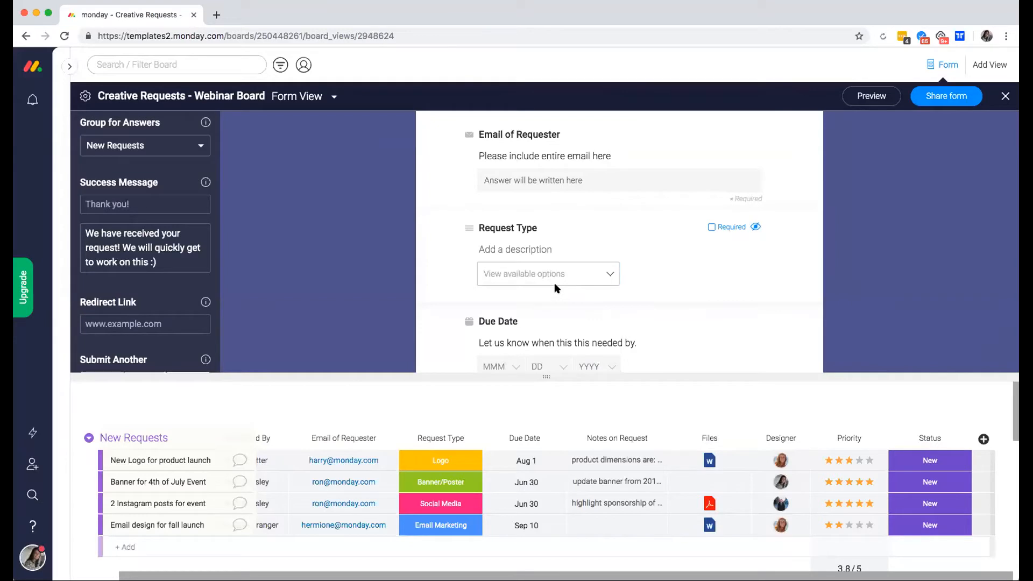
Show the Priority question on the form, leaving it optional.
{"action": "scroll", "coordinate": [554, 282], "scroll_direction": "down", "scroll_amount": 5}
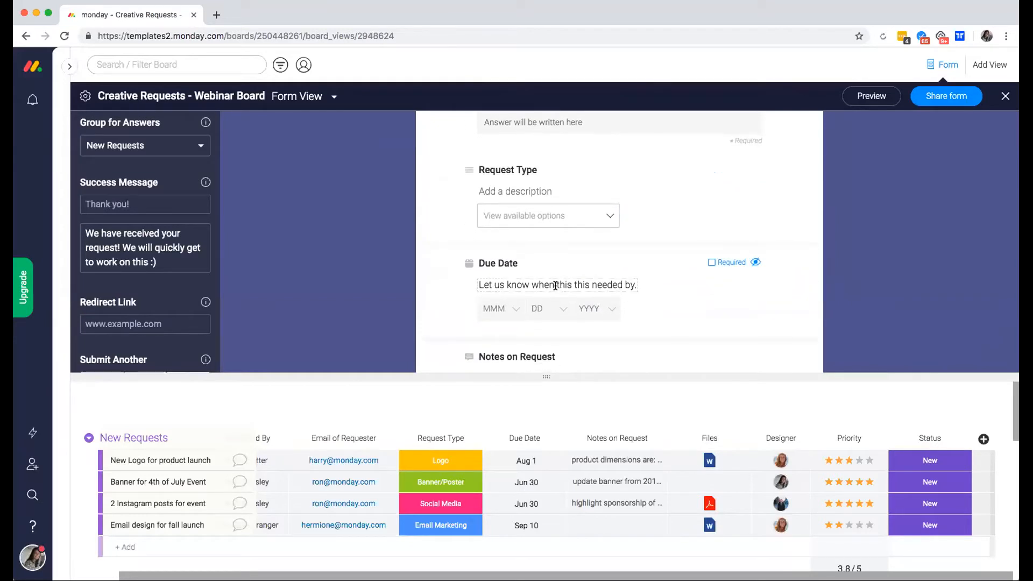
{"action": "scroll", "coordinate": [555, 285], "scroll_direction": "down", "scroll_amount": 6}
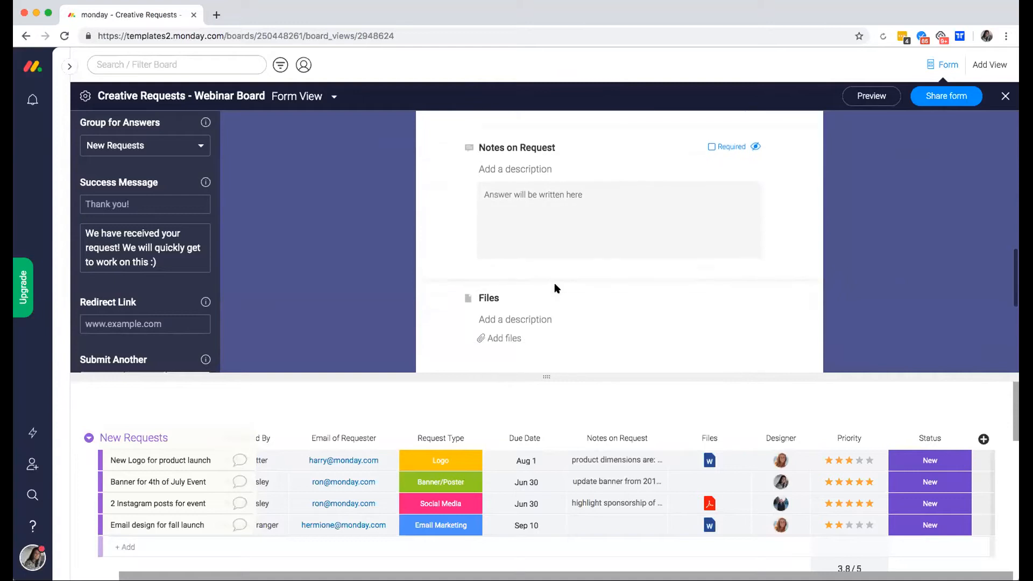
{"action": "scroll", "coordinate": [554, 285], "scroll_direction": "down", "scroll_amount": 5}
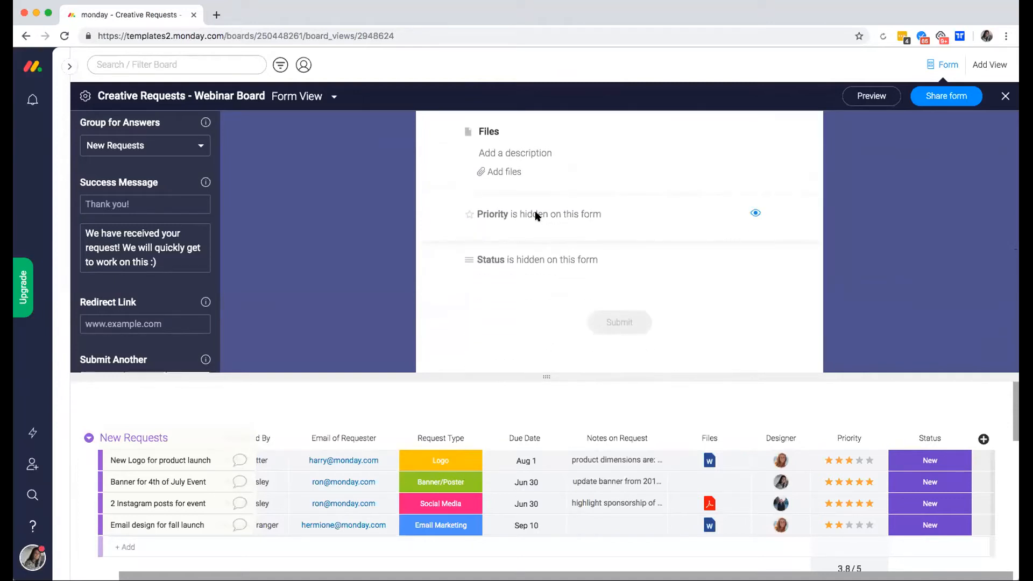
{"action": "left_click", "coordinate": [755, 216]}
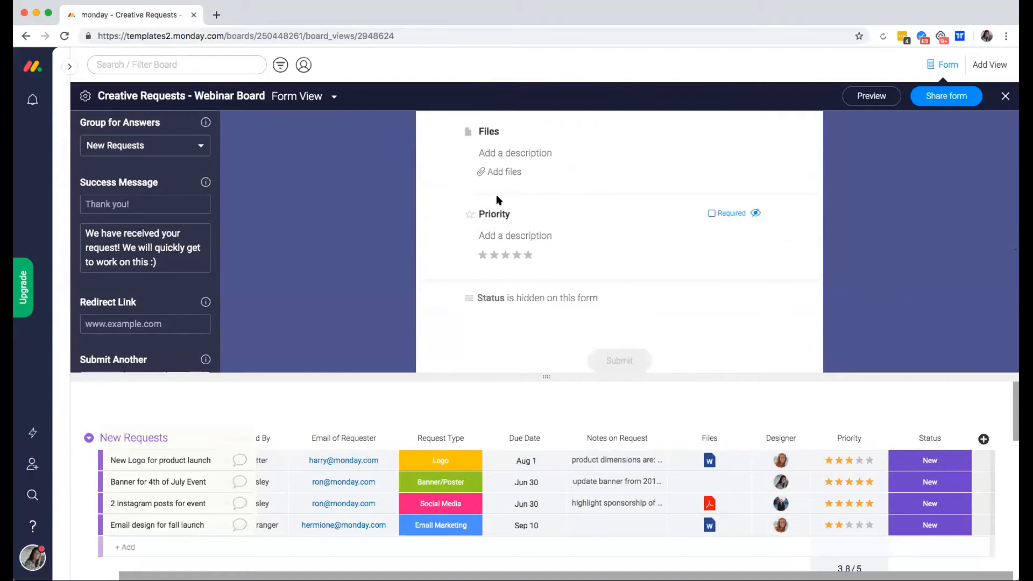
{"action": "left_click", "coordinate": [756, 215]}
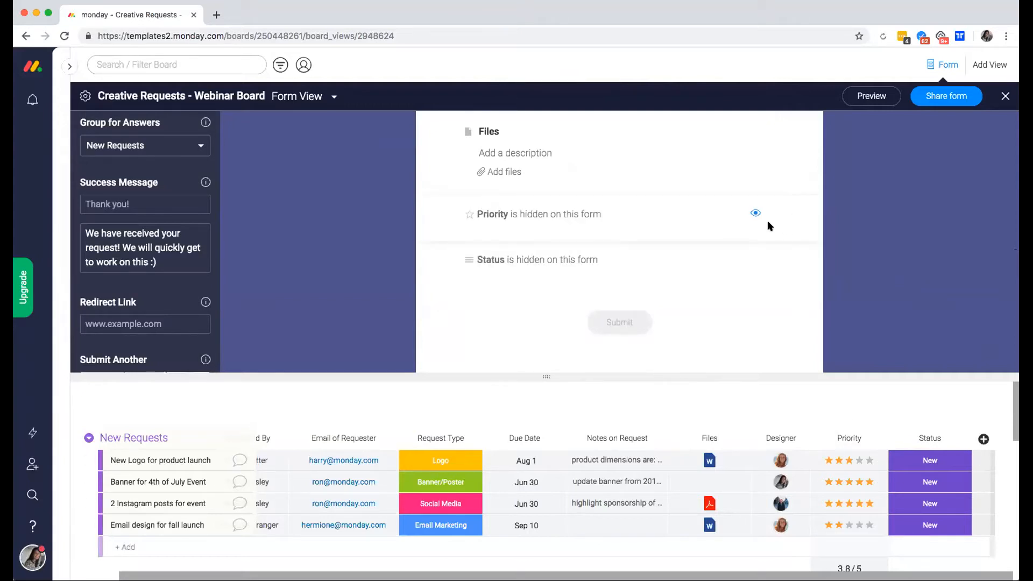
{"action": "left_click", "coordinate": [755, 213]}
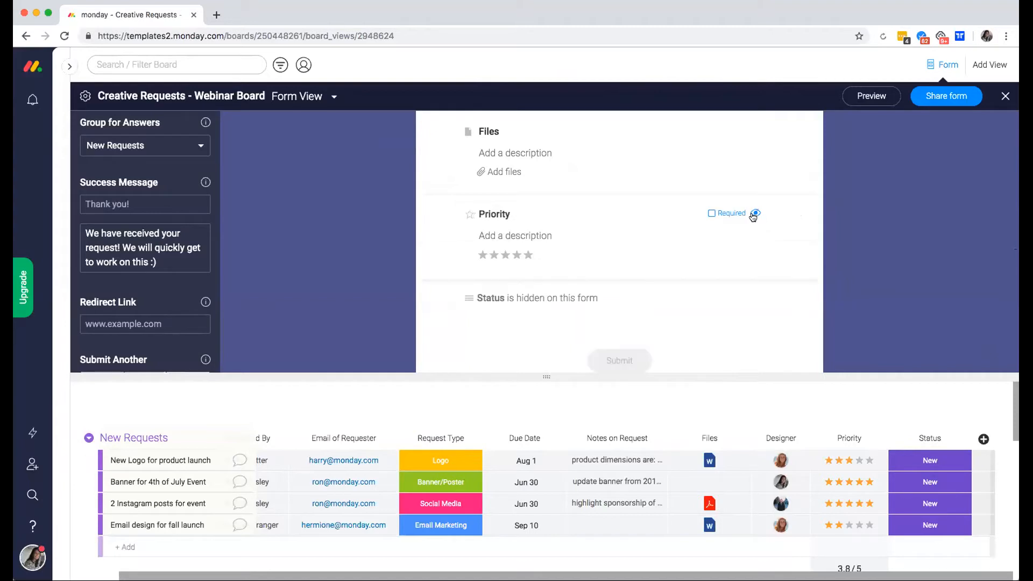
{"action": "left_click", "coordinate": [711, 214]}
{"action": "left_click", "coordinate": [710, 214]}
{"action": "scroll", "coordinate": [621, 263], "scroll_direction": "down", "scroll_amount": 2}
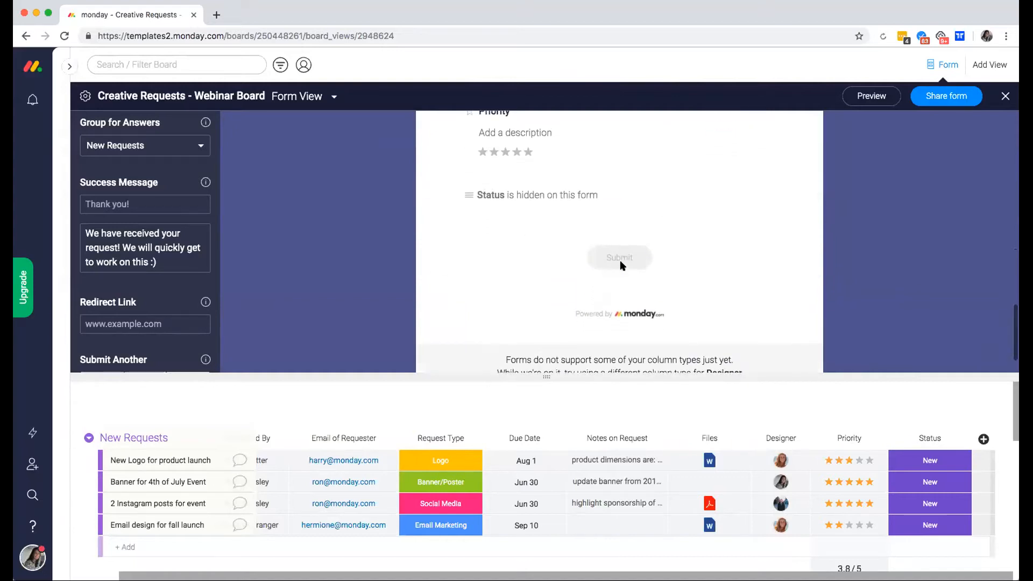
{"action": "scroll", "coordinate": [622, 263], "scroll_direction": "up", "scroll_amount": 3}
{"action": "scroll", "coordinate": [621, 265], "scroll_direction": "up", "scroll_amount": 10}
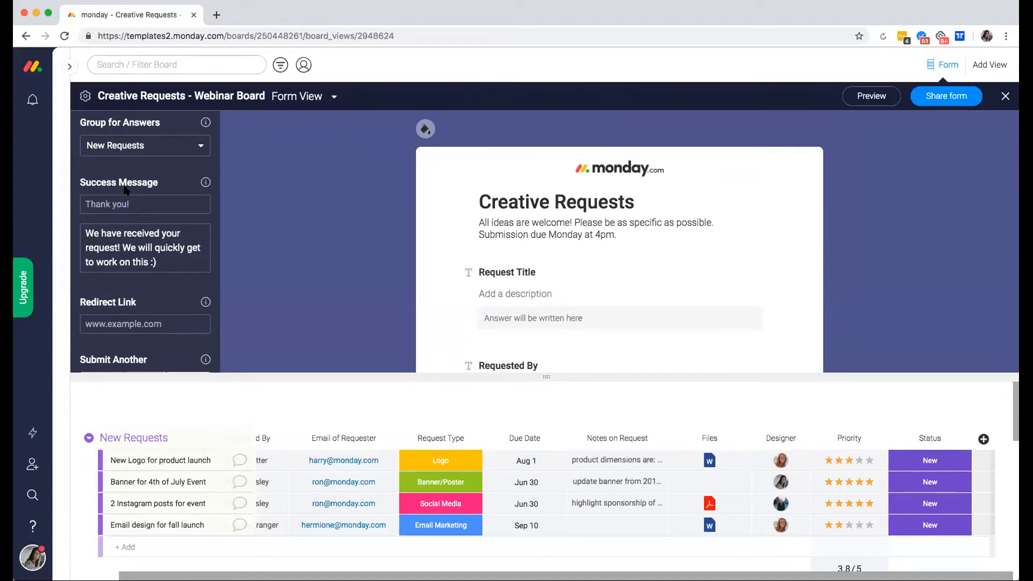
Keep New Requests as the group that receives form answers.
{"action": "scroll", "coordinate": [126, 189], "scroll_direction": "down", "scroll_amount": 3}
{"action": "scroll", "coordinate": [126, 189], "scroll_direction": "up", "scroll_amount": 2}
{"action": "left_click", "coordinate": [123, 153]}
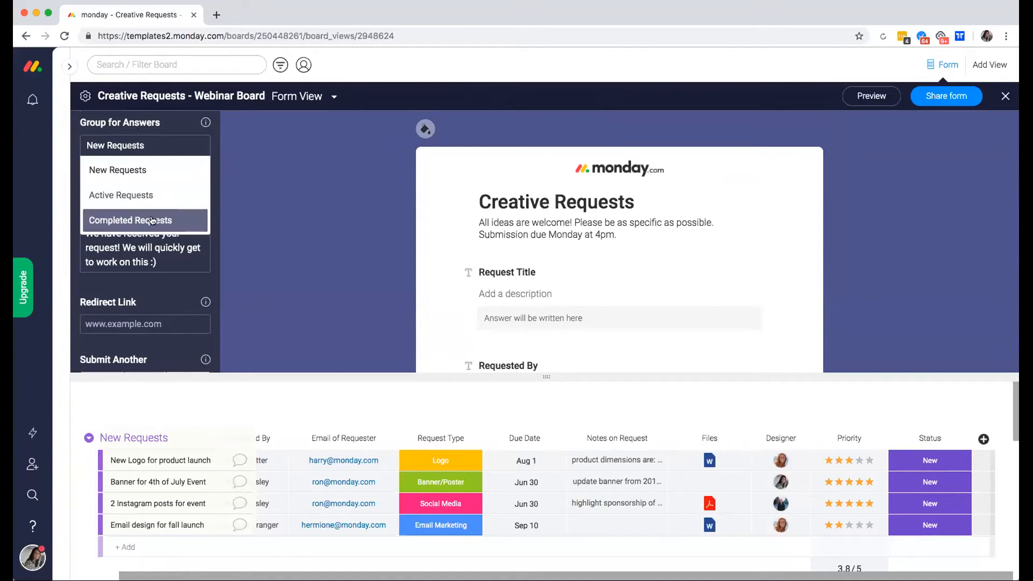
{"action": "left_click", "coordinate": [155, 263]}
Append 'Thanks for the great idea' to the form's success message.
{"action": "left_click_drag", "start_coordinate": [163, 261], "coordinate": [82, 229]}
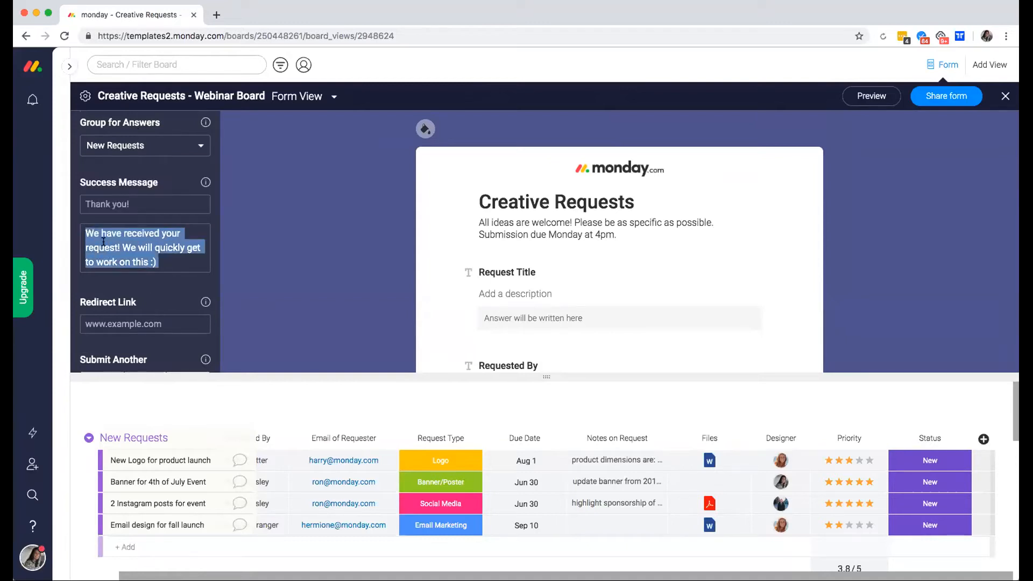
{"action": "left_click", "coordinate": [103, 238]}
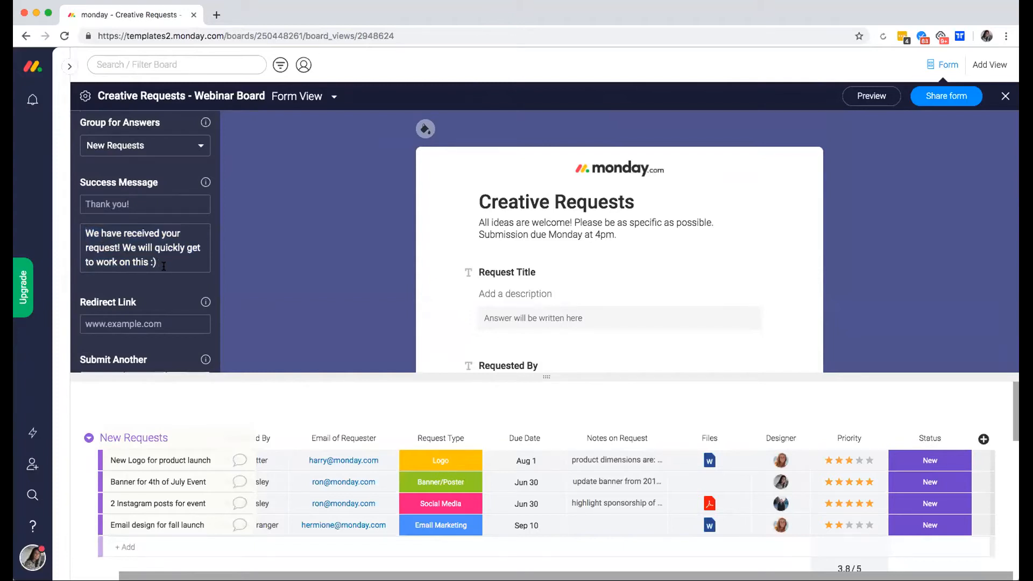
{"action": "type", "text": "Thanks for the great idea!"}
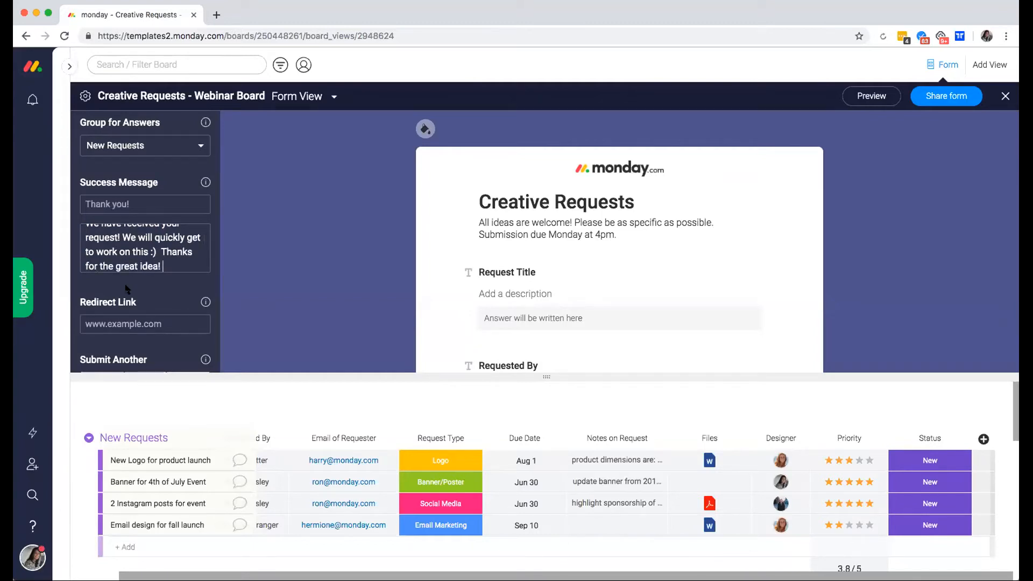
Try the submit-another and survey options, leaving survey mode off, and enlarge the preview.
{"action": "scroll", "coordinate": [113, 295], "scroll_direction": "down", "scroll_amount": 2}
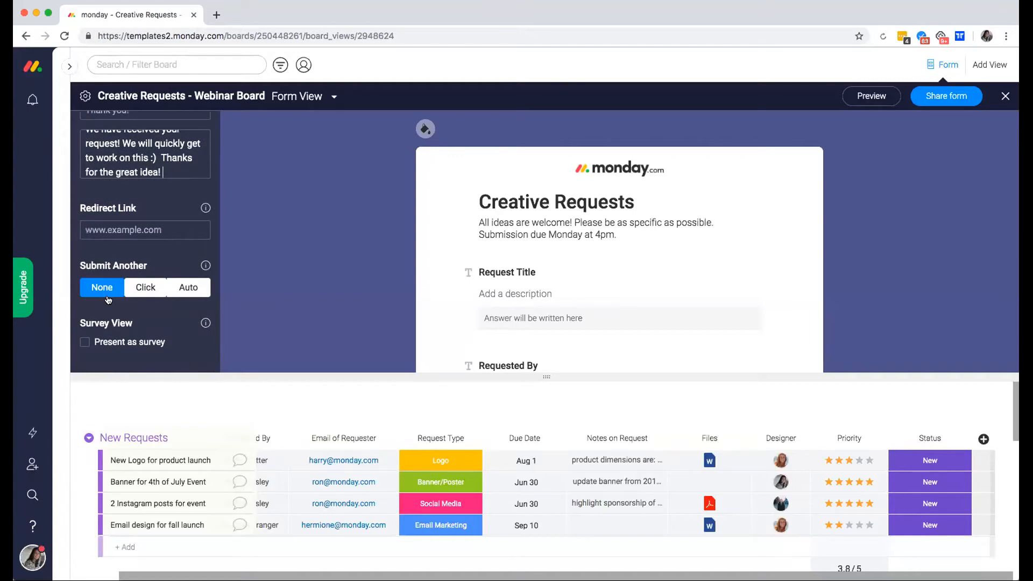
{"action": "left_click", "coordinate": [146, 288]}
{"action": "left_click", "coordinate": [183, 290]}
{"action": "left_click", "coordinate": [107, 293]}
{"action": "left_click", "coordinate": [141, 288]}
{"action": "left_click", "coordinate": [141, 288]}
{"action": "left_click", "coordinate": [85, 343]}
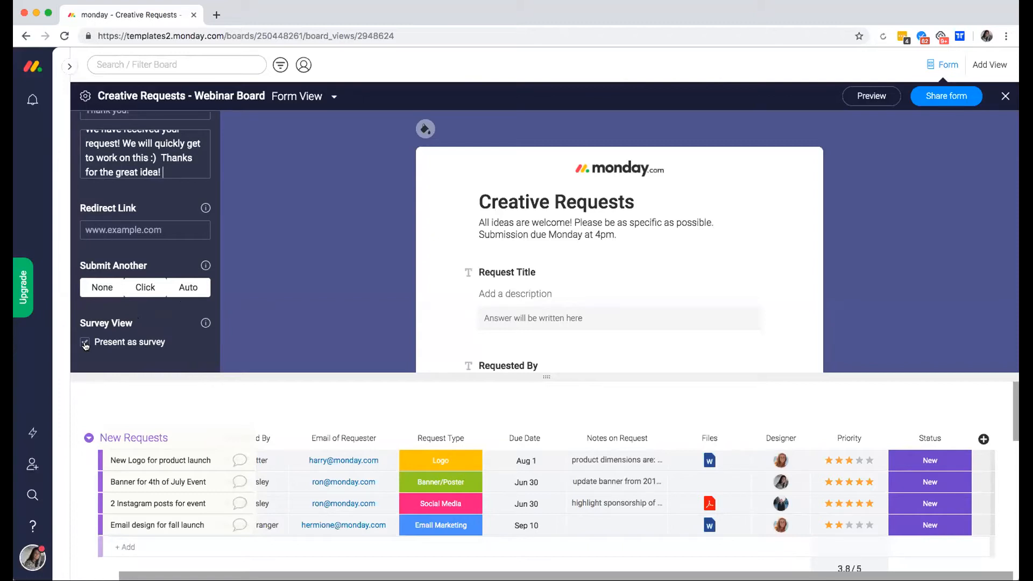
{"action": "left_click", "coordinate": [114, 347]}
{"action": "left_click_drag", "start_coordinate": [547, 377], "coordinate": [547, 433]}
{"action": "scroll", "coordinate": [640, 355], "scroll_direction": "down", "scroll_amount": 1}
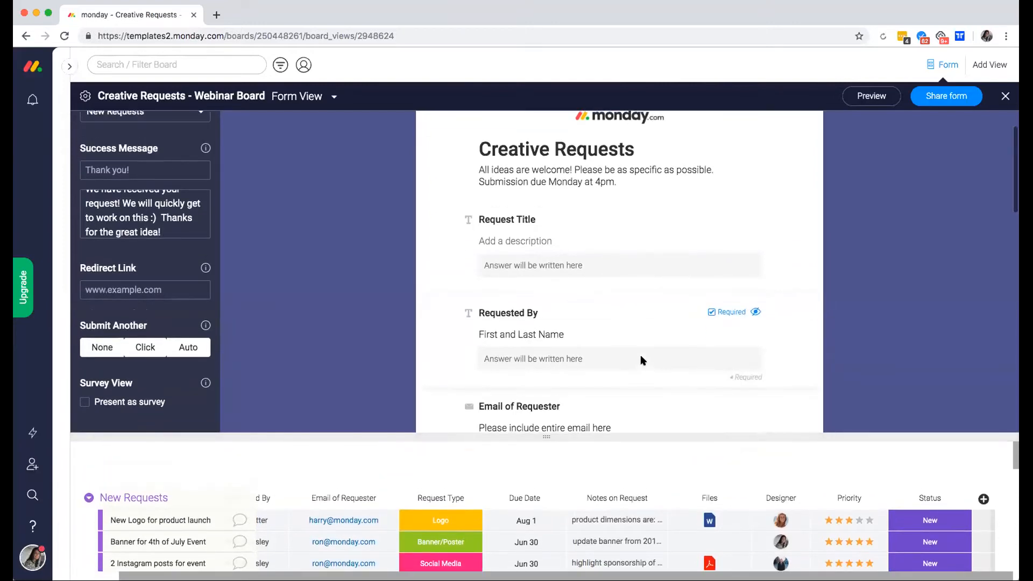
{"action": "scroll", "coordinate": [640, 356], "scroll_direction": "up", "scroll_amount": 1}
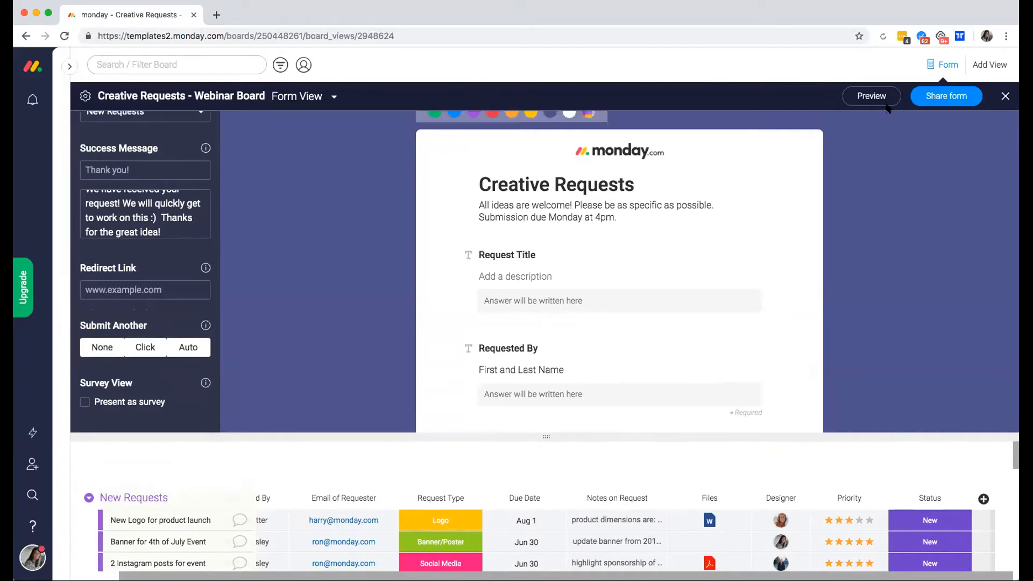
Copy the Creative Requests form's shareable link from its sharing options.
{"action": "left_click", "coordinate": [935, 100]}
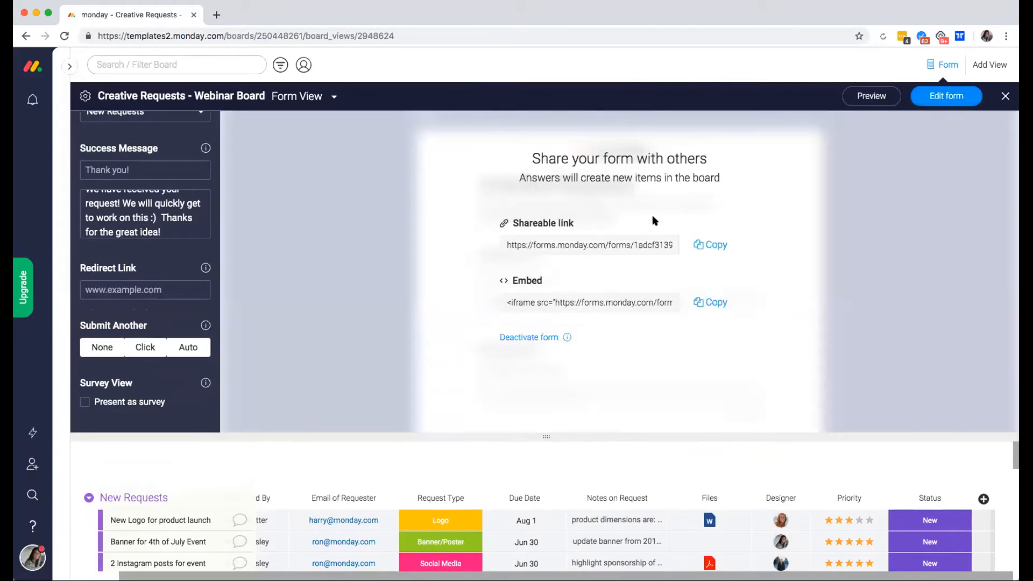
{"action": "left_click", "coordinate": [710, 249]}
Open the copied shareable form link in a new browser tab.
{"action": "left_click", "coordinate": [704, 248]}
{"action": "left_click", "coordinate": [216, 16]}
{"action": "key", "text": "super+v"}
{"action": "key", "text": "Return"}
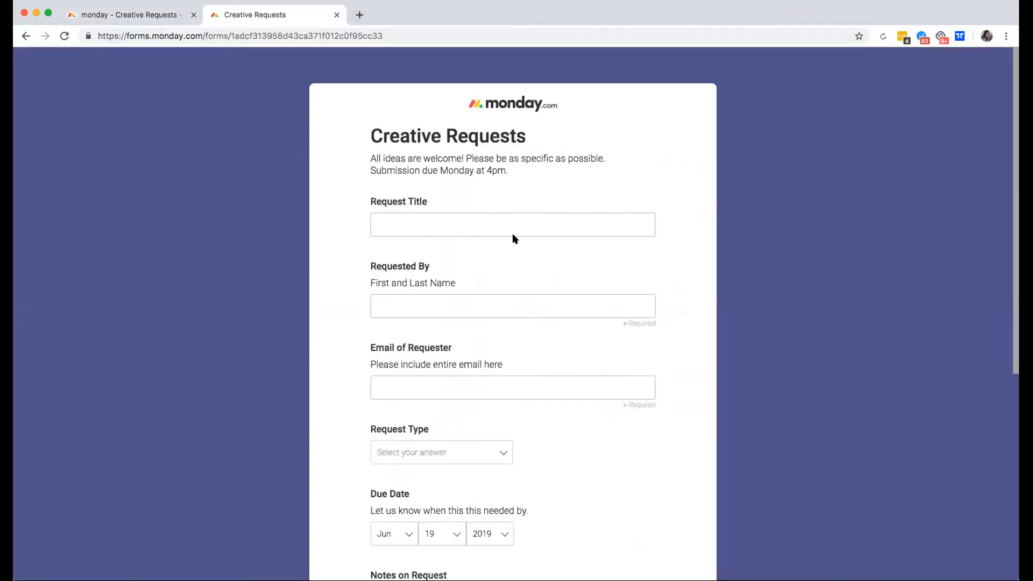
{"action": "scroll", "coordinate": [524, 162], "scroll_direction": "down", "scroll_amount": 3}
{"action": "scroll", "coordinate": [524, 162], "scroll_direction": "up", "scroll_amount": 3}
{"action": "scroll", "coordinate": [450, 154], "scroll_direction": "down", "scroll_amount": 10}
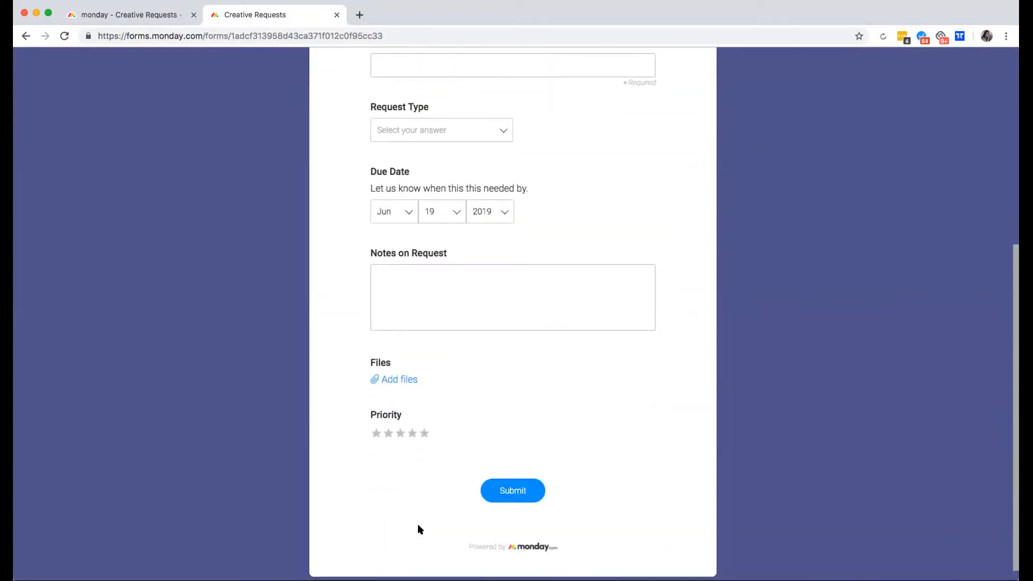
{"action": "scroll", "coordinate": [424, 424], "scroll_direction": "up", "scroll_amount": 10}
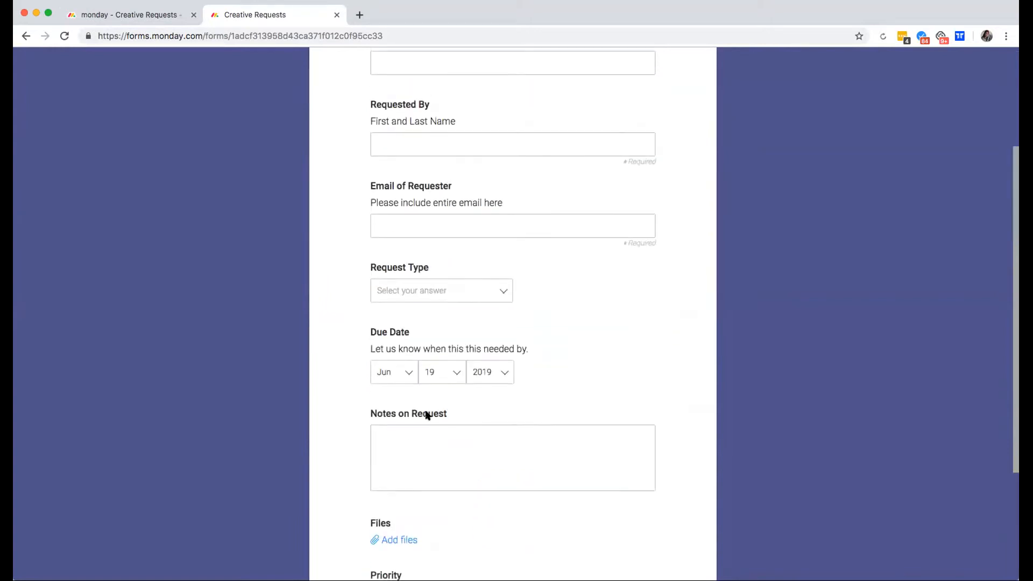
Enter the title 'New Request Example!', the requester's name and the requester's e-mail.
{"action": "left_click", "coordinate": [427, 230]}
{"action": "type", "text": "New Request Example!"}
{"action": "left_click", "coordinate": [408, 298]}
{"action": "type", "text": "Lucy from monday.com"}
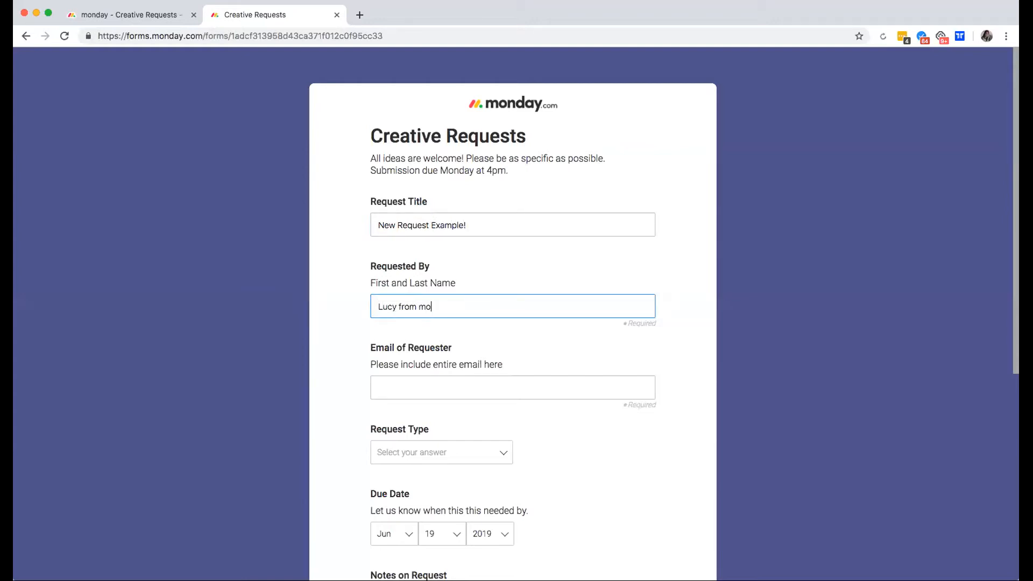
{"action": "left_click", "coordinate": [398, 383]}
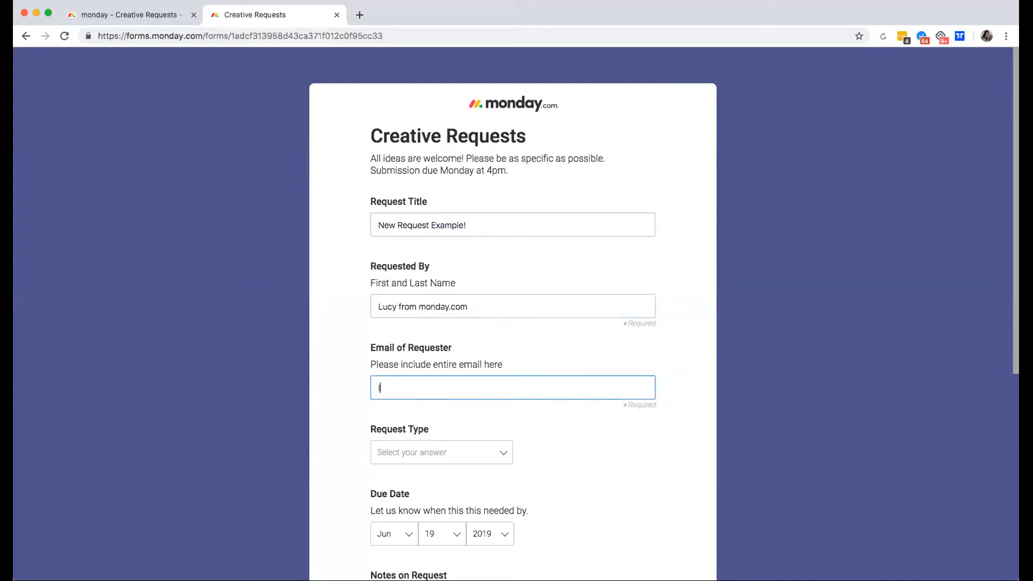
Choose Logo as the request type and June 29 as the due date.
{"action": "left_click", "coordinate": [422, 454]}
{"action": "scroll", "coordinate": [423, 463], "scroll_direction": "down", "scroll_amount": 1}
{"action": "left_click", "coordinate": [415, 473]}
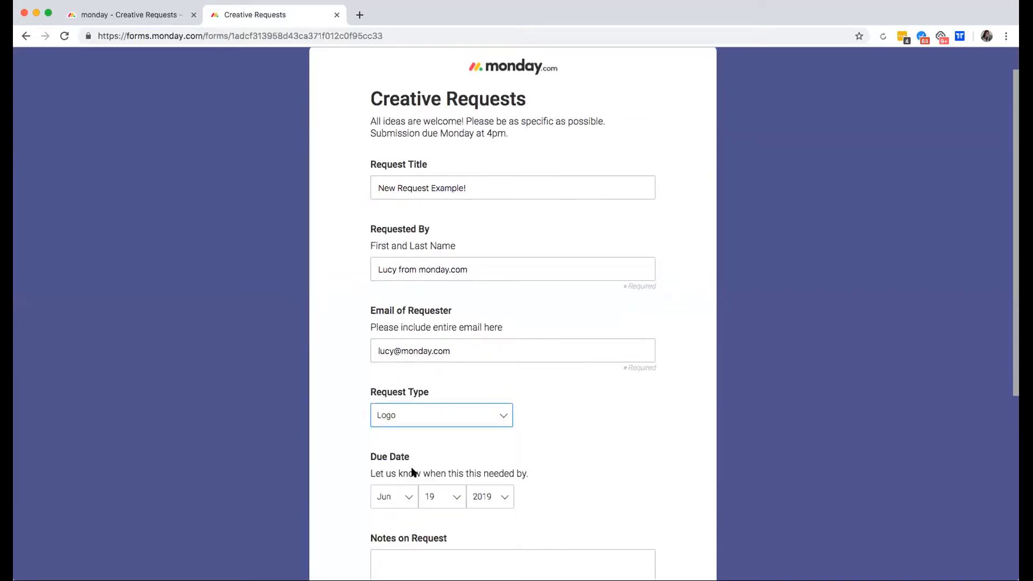
{"action": "scroll", "coordinate": [414, 472], "scroll_direction": "down", "scroll_amount": 2}
{"action": "left_click", "coordinate": [397, 422]}
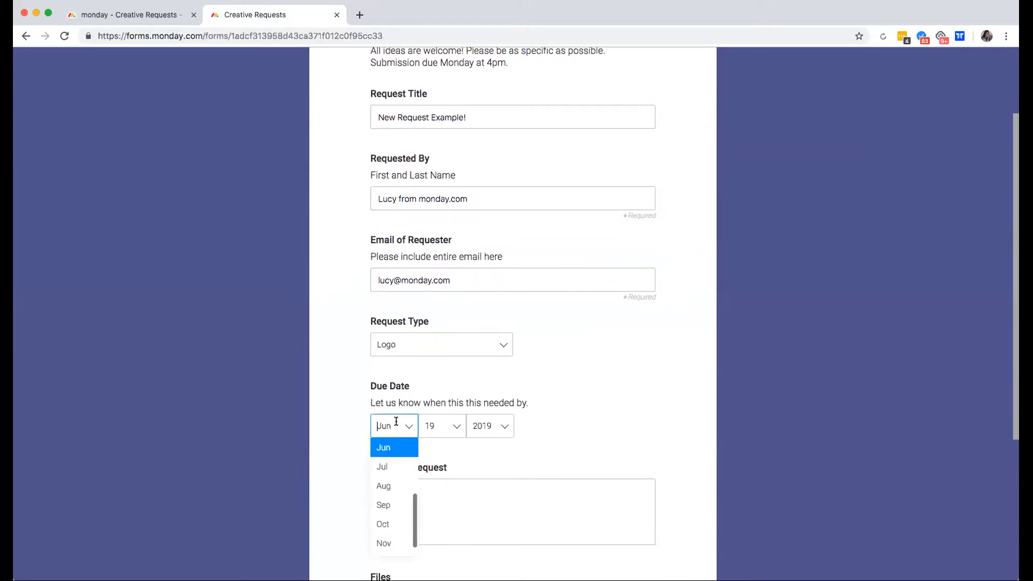
{"action": "left_click", "coordinate": [389, 450]}
{"action": "left_click", "coordinate": [432, 429]}
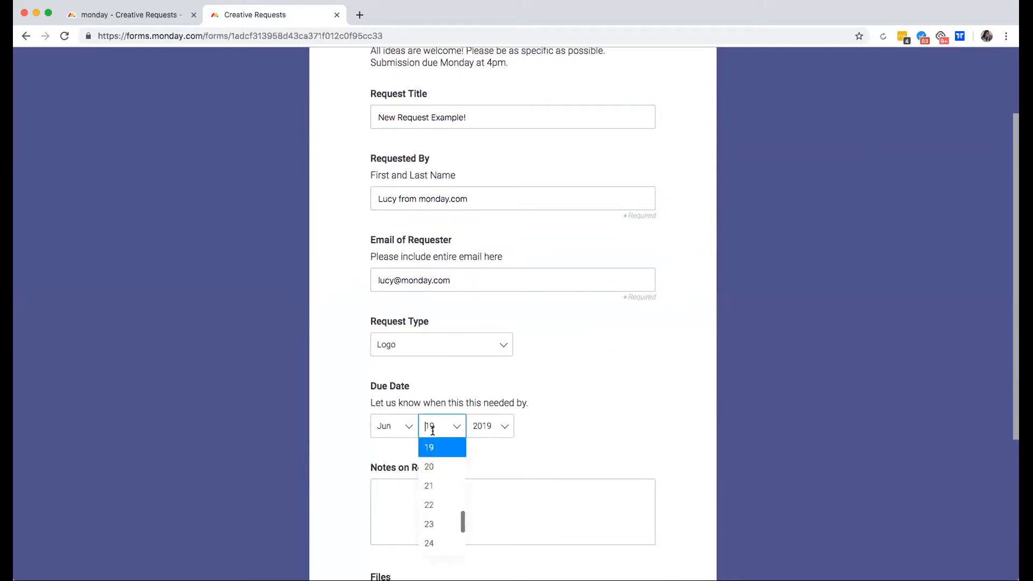
{"action": "scroll", "coordinate": [445, 512], "scroll_direction": "down", "scroll_amount": 5}
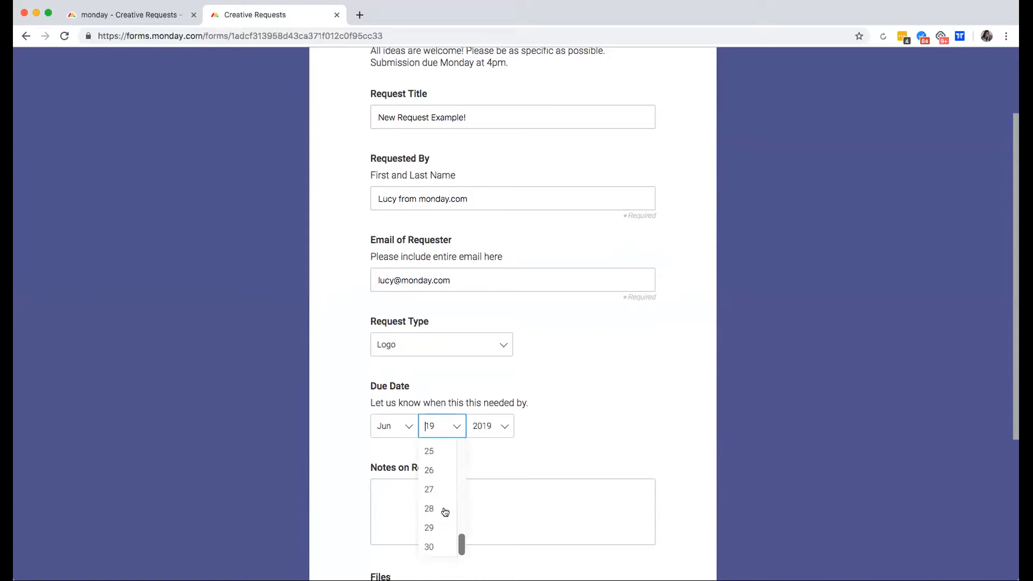
{"action": "left_click", "coordinate": [430, 536]}
Write the notes 'Please make similar to request for mother's day logo. Size needed : XXX'.
{"action": "left_click", "coordinate": [430, 485]}
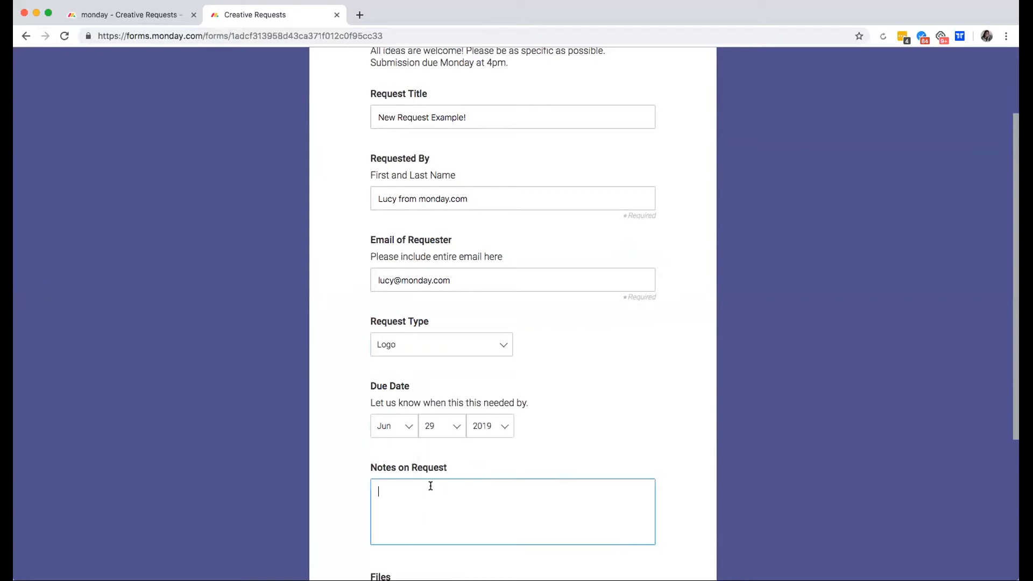
{"action": "type", "text": "Please make similar to request for mother's"}
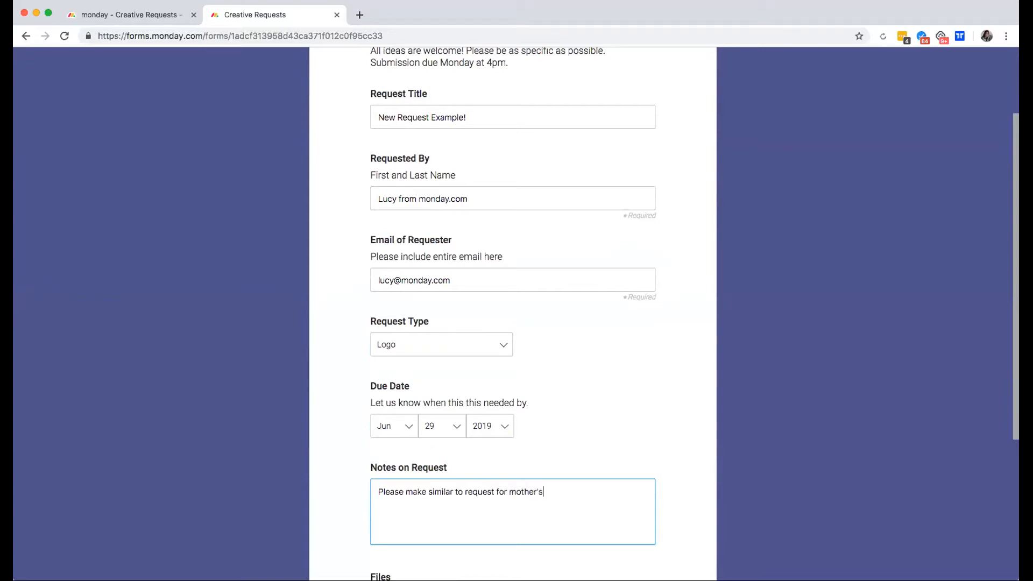
{"action": "type", "text": " day logo"}
{"action": "key", "text": "BackSpace"}
{"action": "type", "text": ". Size needed :"}
{"action": "type", "text": " XXX x XXX"}
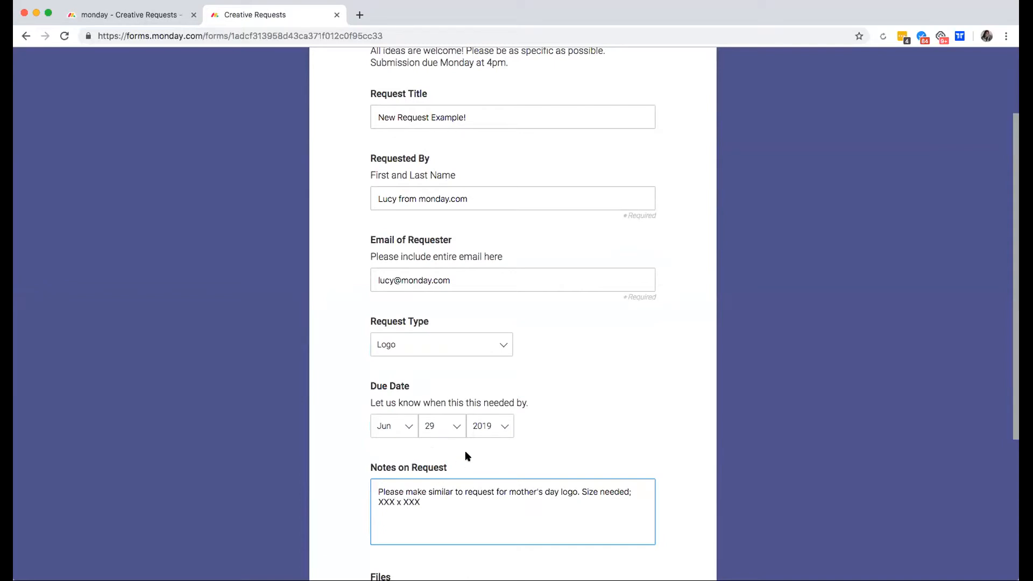
Skip attaching files, rate priority two stars, submit the form, and return to the board.
{"action": "scroll", "coordinate": [442, 457], "scroll_direction": "down", "scroll_amount": 2}
{"action": "left_click", "coordinate": [397, 489]}
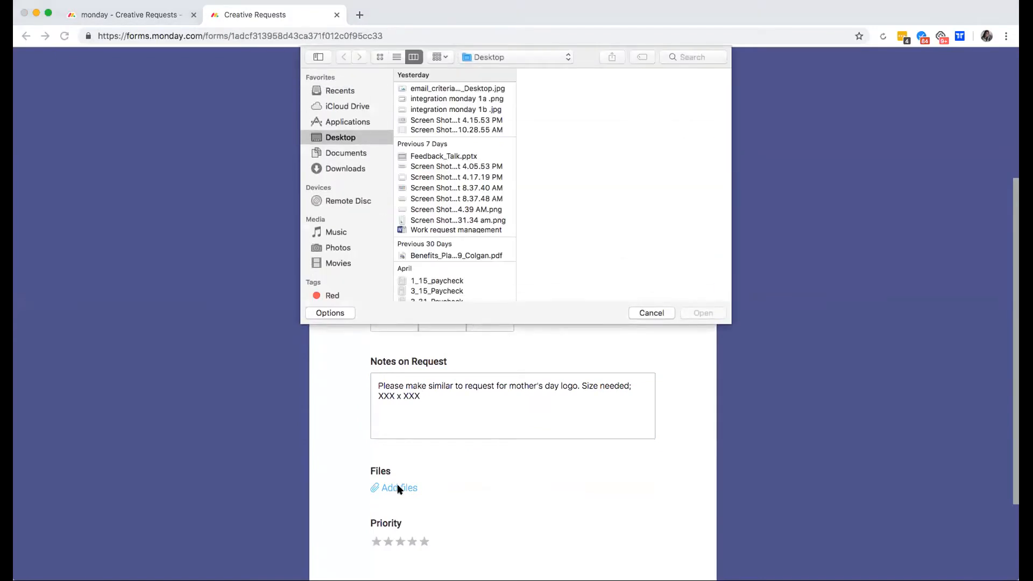
{"action": "left_click", "coordinate": [650, 314]}
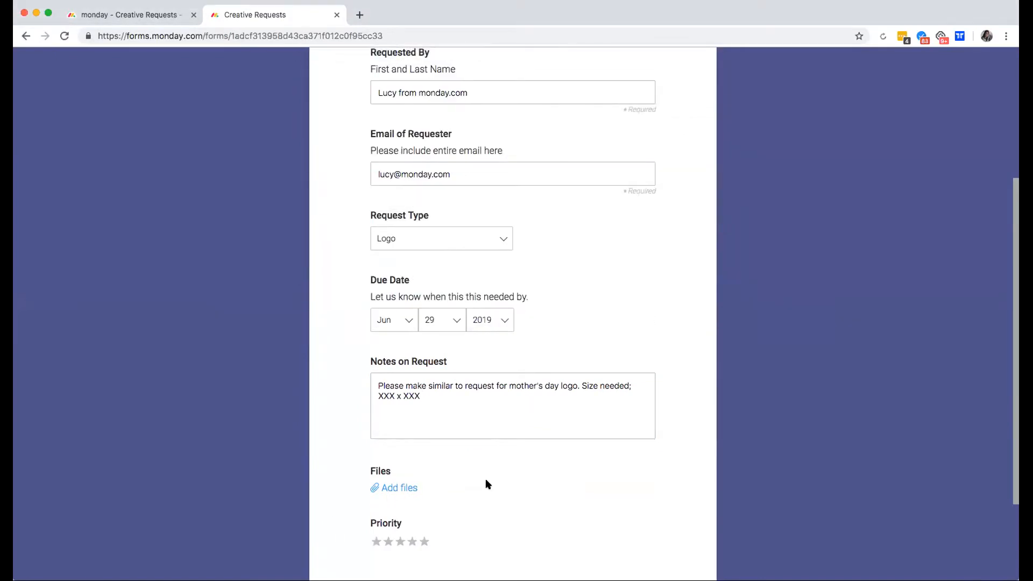
{"action": "scroll", "coordinate": [484, 482], "scroll_direction": "down", "scroll_amount": 2}
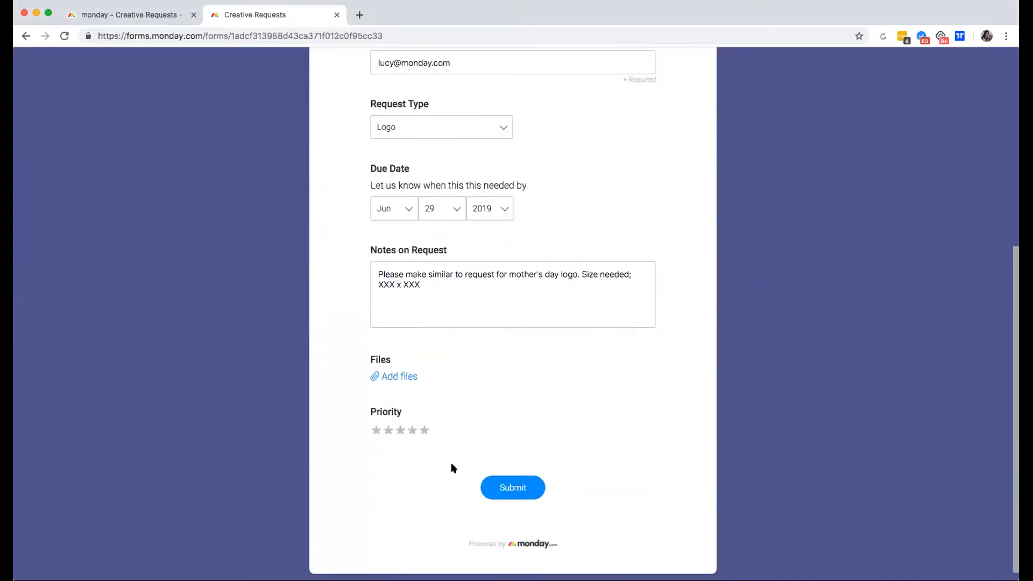
{"action": "left_click", "coordinate": [388, 430]}
{"action": "left_click", "coordinate": [512, 487]}
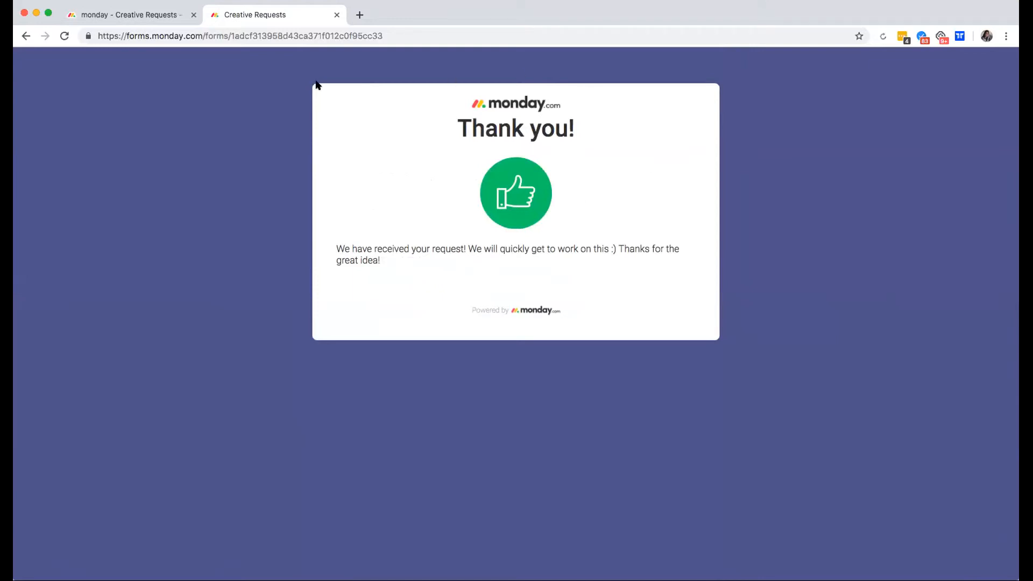
{"action": "left_click", "coordinate": [121, 16]}
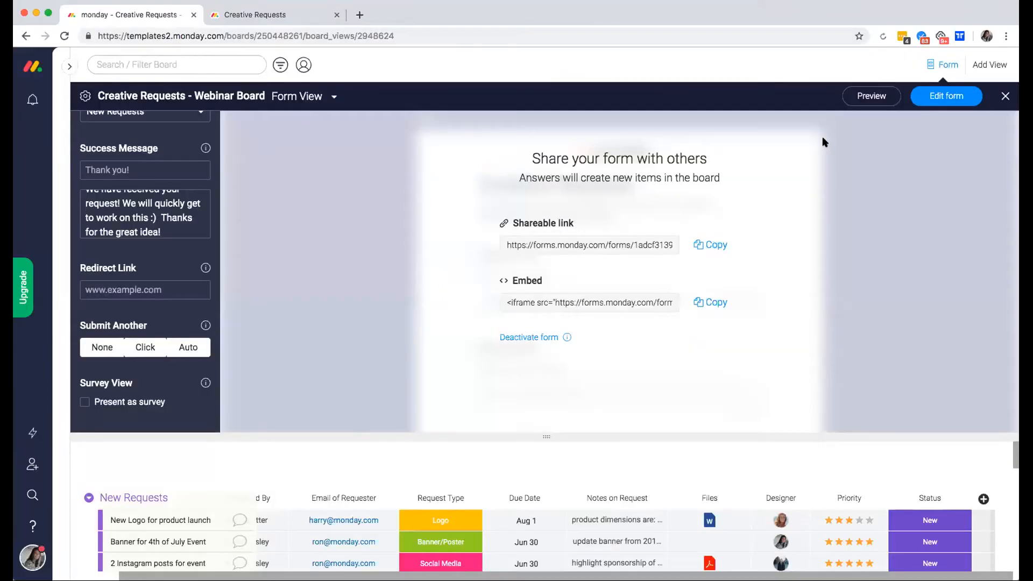
Close Form View, then give New Request Example! a designer, three priority stars and status New.
{"action": "left_click", "coordinate": [1003, 96]}
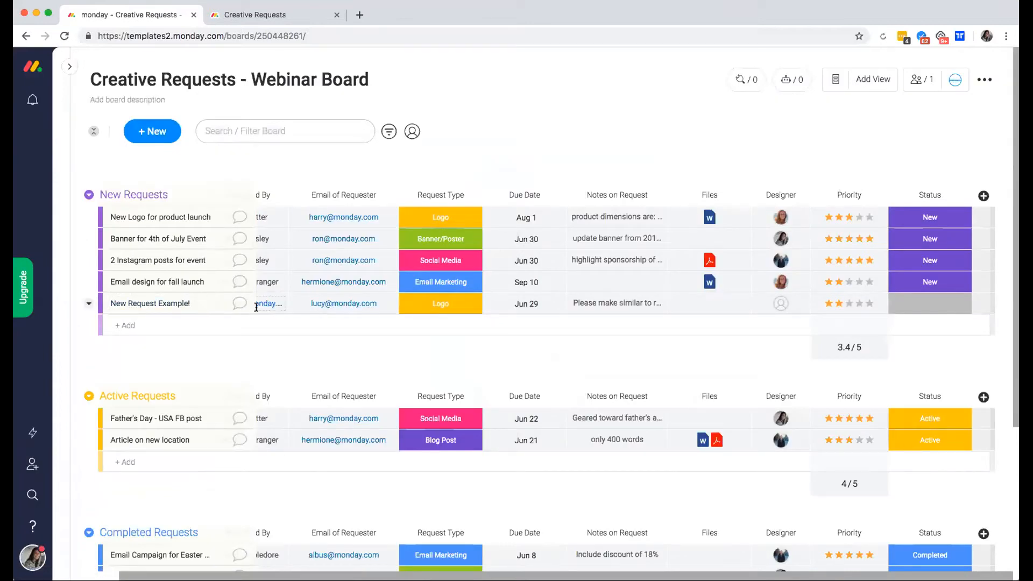
{"action": "scroll", "coordinate": [206, 306], "scroll_direction": "left", "scroll_amount": 2}
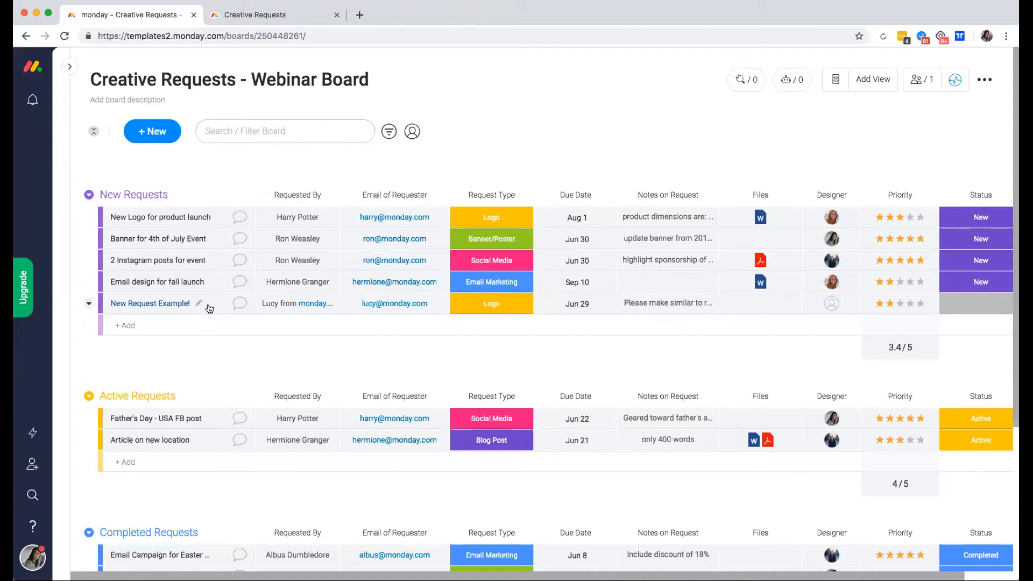
{"action": "scroll", "coordinate": [209, 309], "scroll_direction": "right", "scroll_amount": 2}
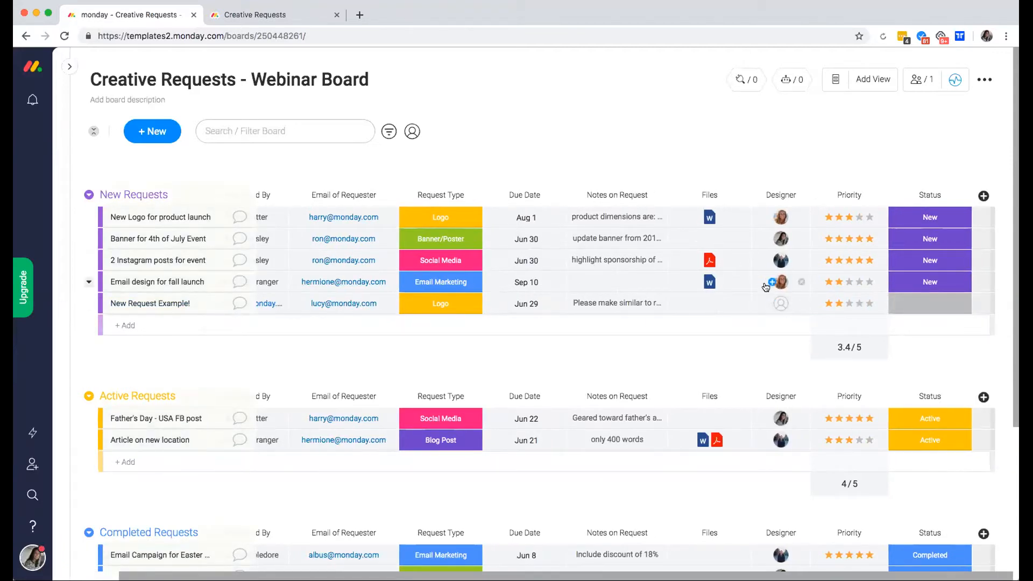
{"action": "left_click", "coordinate": [770, 304]}
{"action": "left_click", "coordinate": [822, 370]}
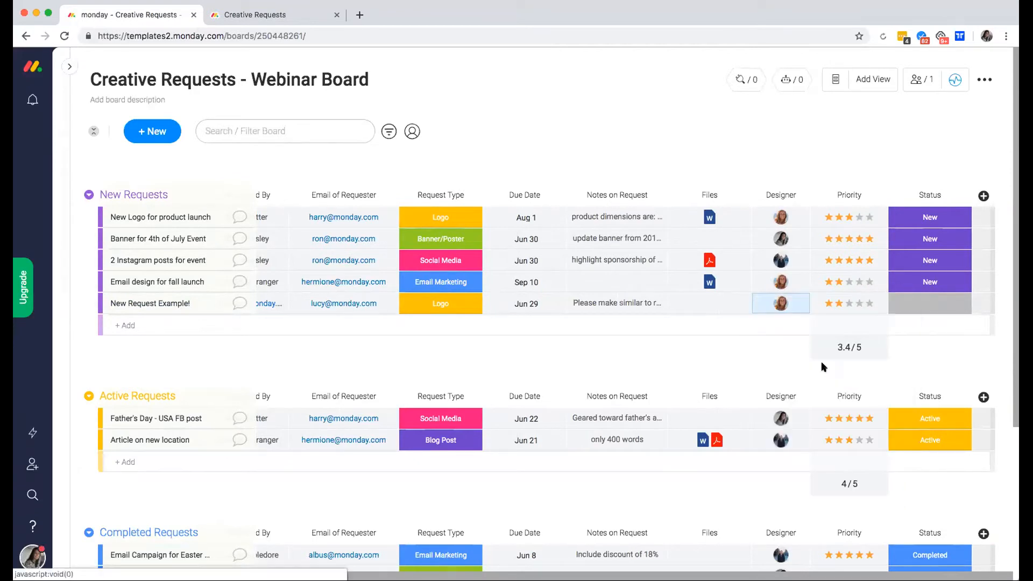
{"action": "left_click", "coordinate": [828, 305]}
{"action": "left_click", "coordinate": [848, 304]}
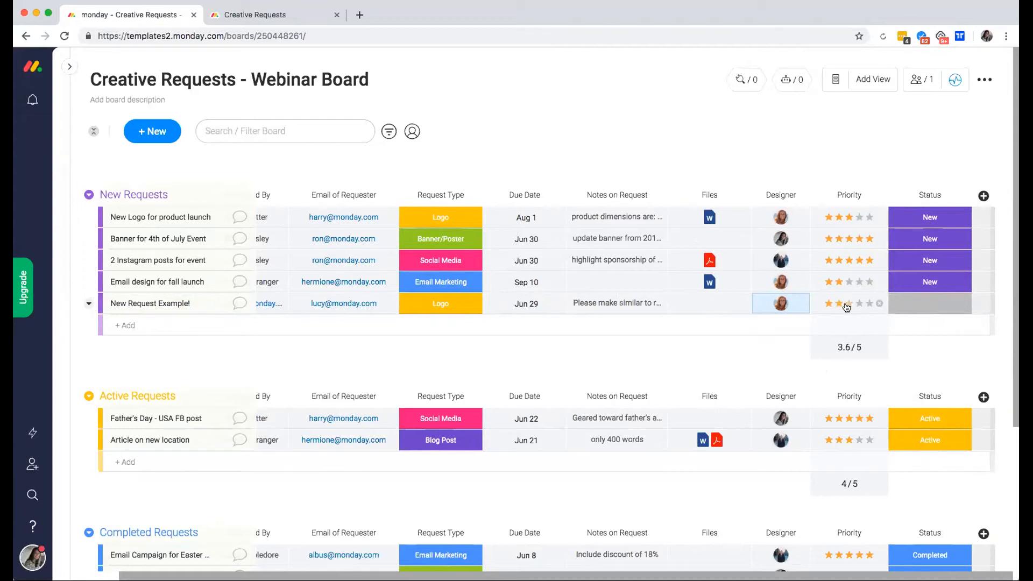
{"action": "left_click", "coordinate": [901, 310]}
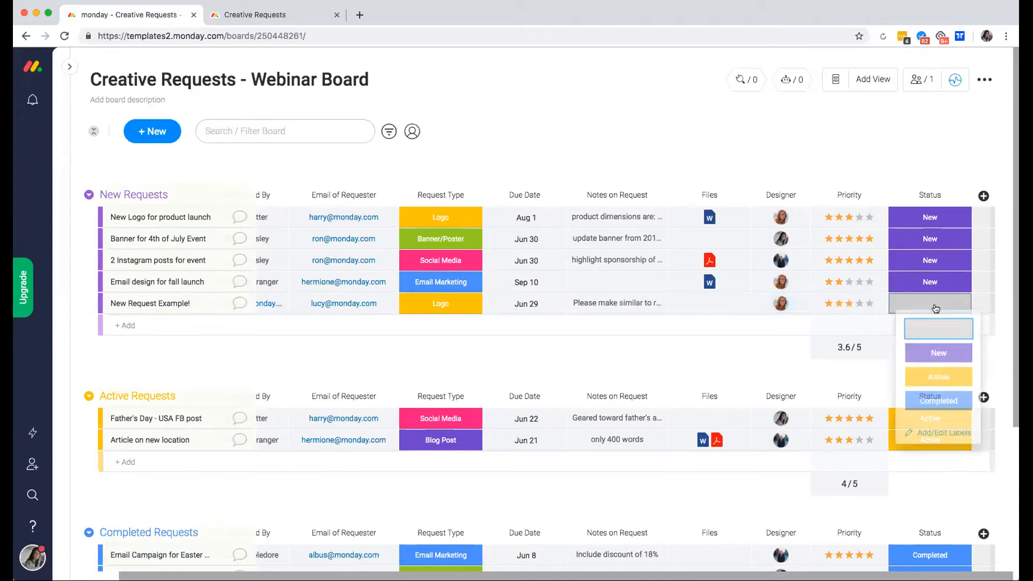
{"action": "left_click", "coordinate": [932, 357]}
{"action": "scroll", "coordinate": [924, 345], "scroll_direction": "left", "scroll_amount": 1}
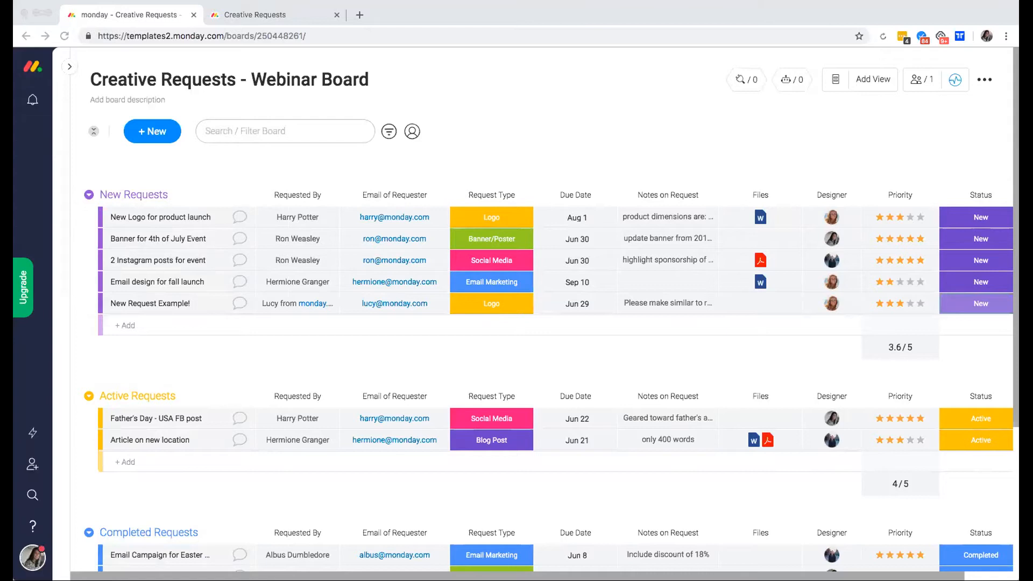
List all 'Notify someone when...' automation recipes, preview the new-item recipe, and return to the list.
{"action": "left_click", "coordinate": [790, 80]}
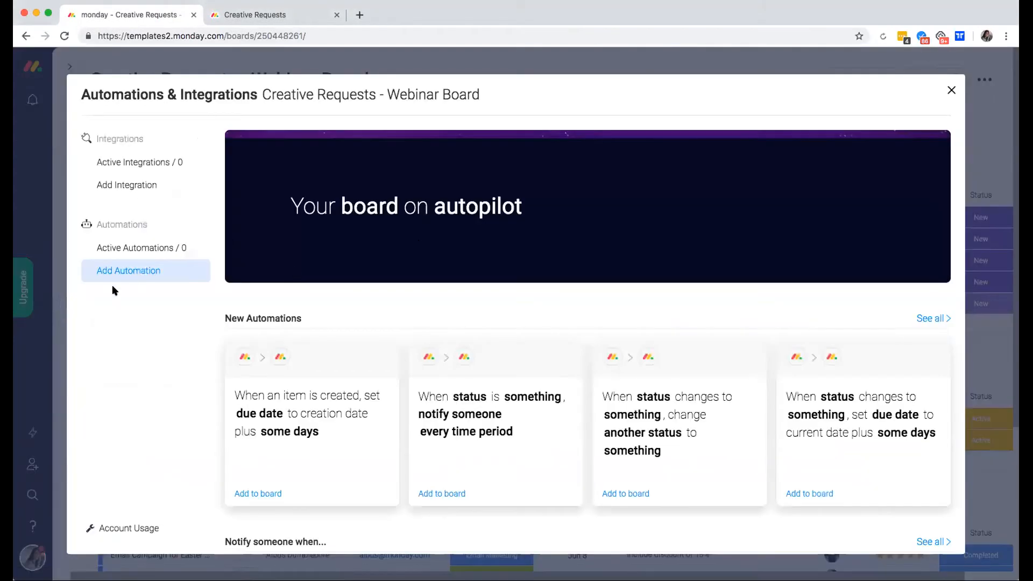
{"action": "scroll", "coordinate": [575, 430], "scroll_direction": "down", "scroll_amount": 4}
{"action": "scroll", "coordinate": [575, 429], "scroll_direction": "down", "scroll_amount": 3}
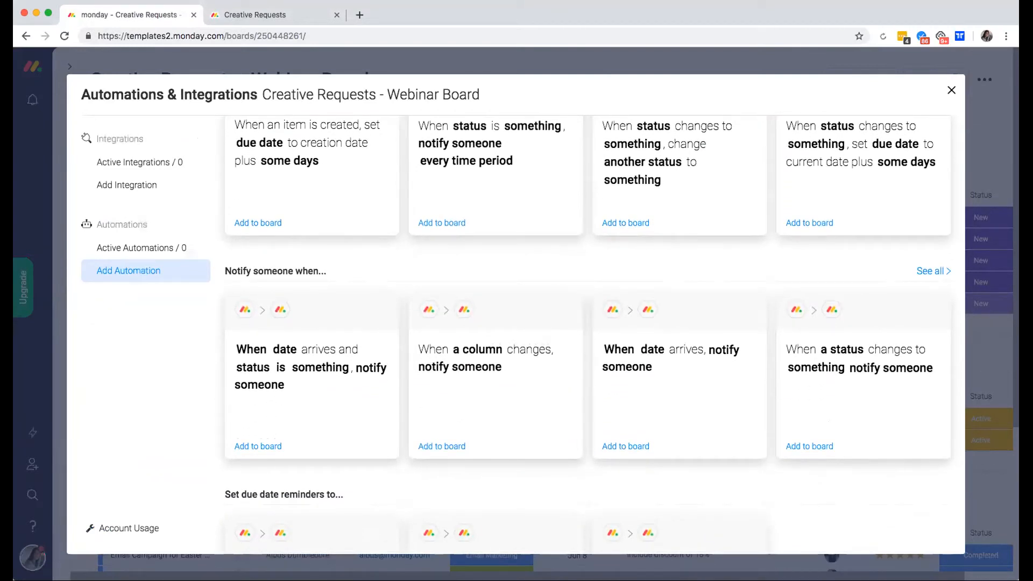
{"action": "scroll", "coordinate": [524, 349], "scroll_direction": "up", "scroll_amount": 7}
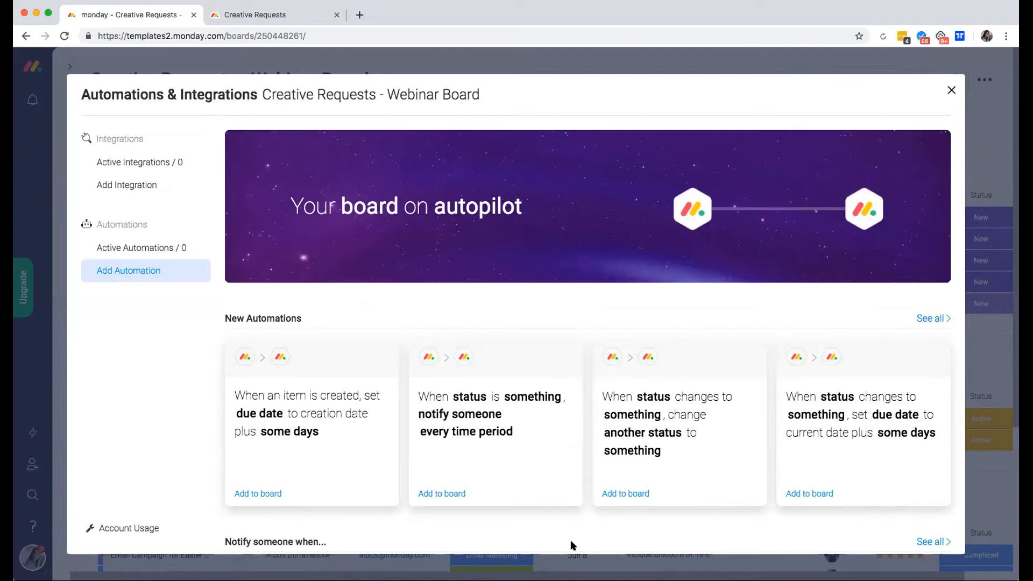
{"action": "scroll", "coordinate": [562, 518], "scroll_direction": "down", "scroll_amount": 3}
{"action": "scroll", "coordinate": [562, 518], "scroll_direction": "down", "scroll_amount": 1}
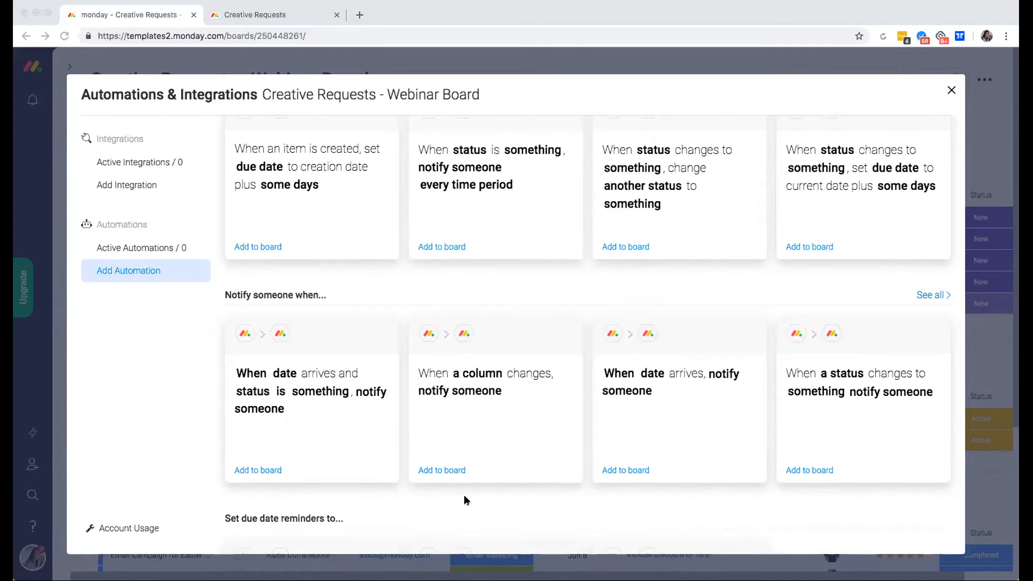
{"action": "scroll", "coordinate": [463, 495], "scroll_direction": "up", "scroll_amount": 1}
{"action": "scroll", "coordinate": [464, 499], "scroll_direction": "down", "scroll_amount": 1}
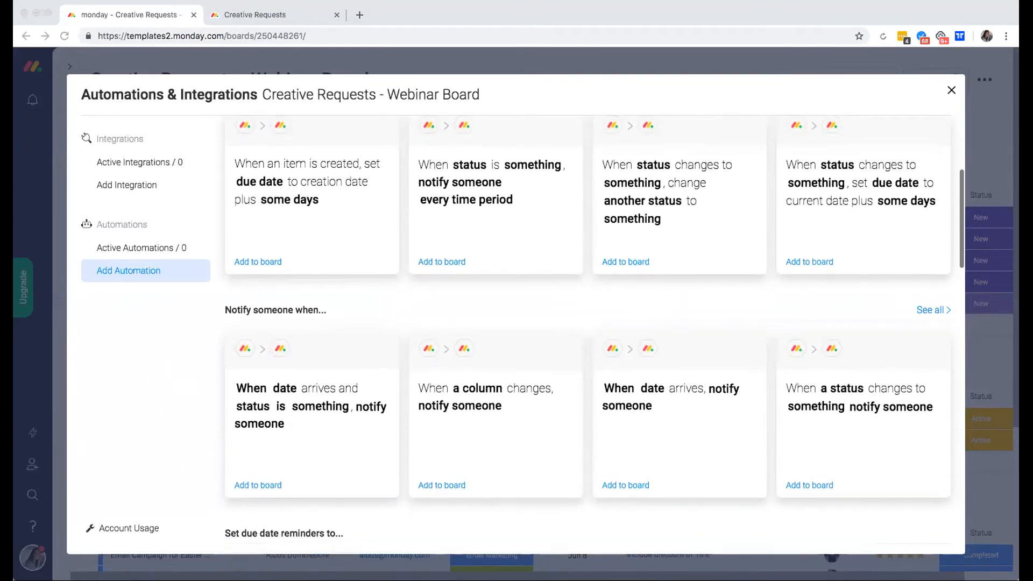
{"action": "left_click", "coordinate": [915, 309]}
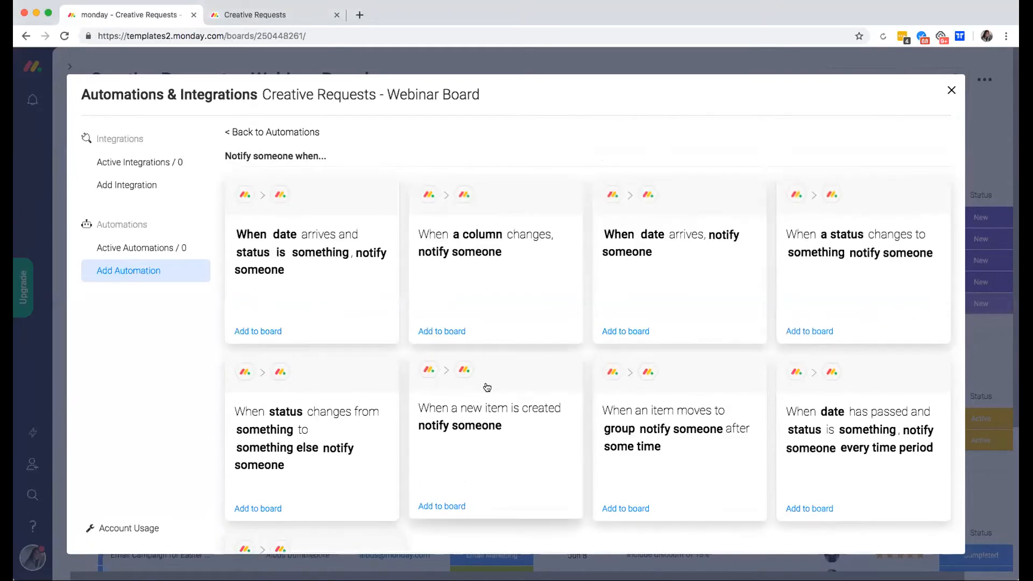
{"action": "scroll", "coordinate": [538, 404], "scroll_direction": "down", "scroll_amount": 2}
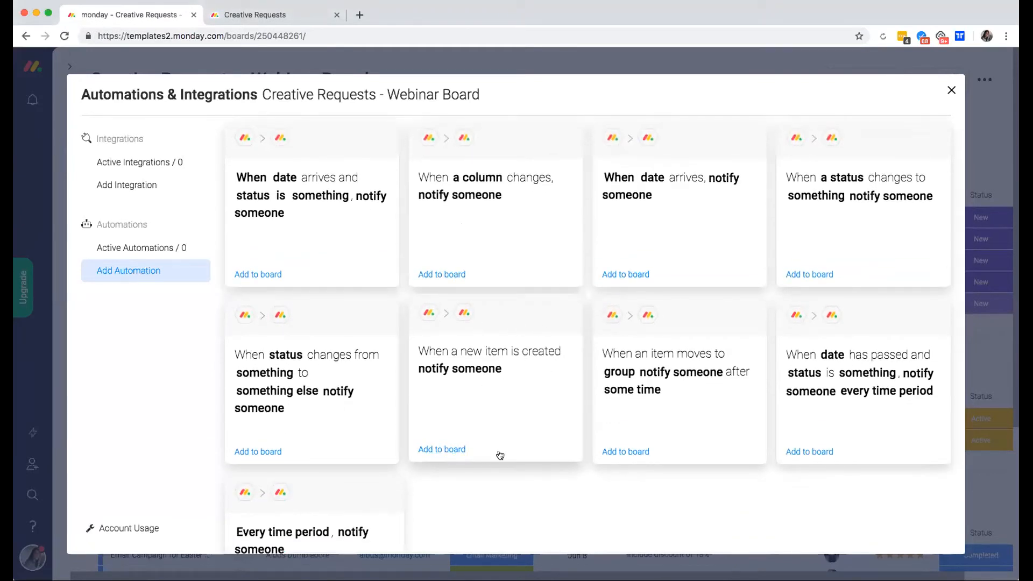
{"action": "left_click", "coordinate": [491, 424]}
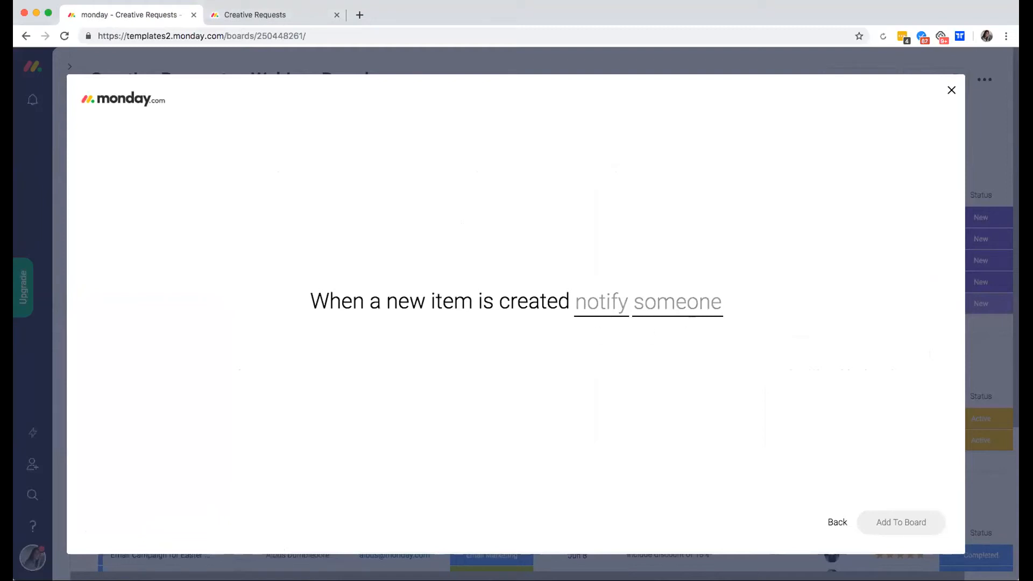
{"action": "left_click", "coordinate": [834, 521]}
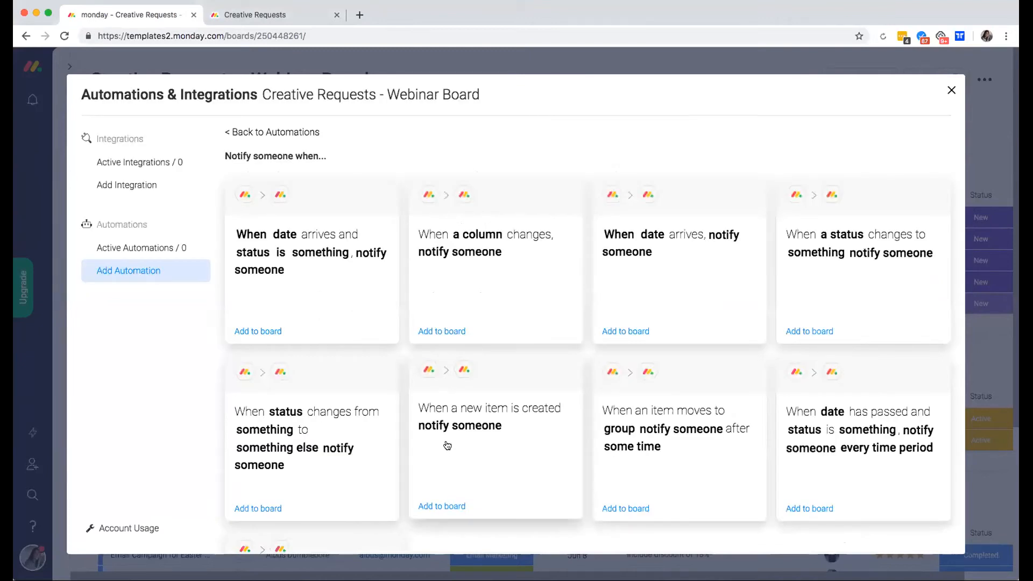
Add the new-item notification recipe and start its message with 'Attention! There is a new request.'.
{"action": "left_click", "coordinate": [441, 506]}
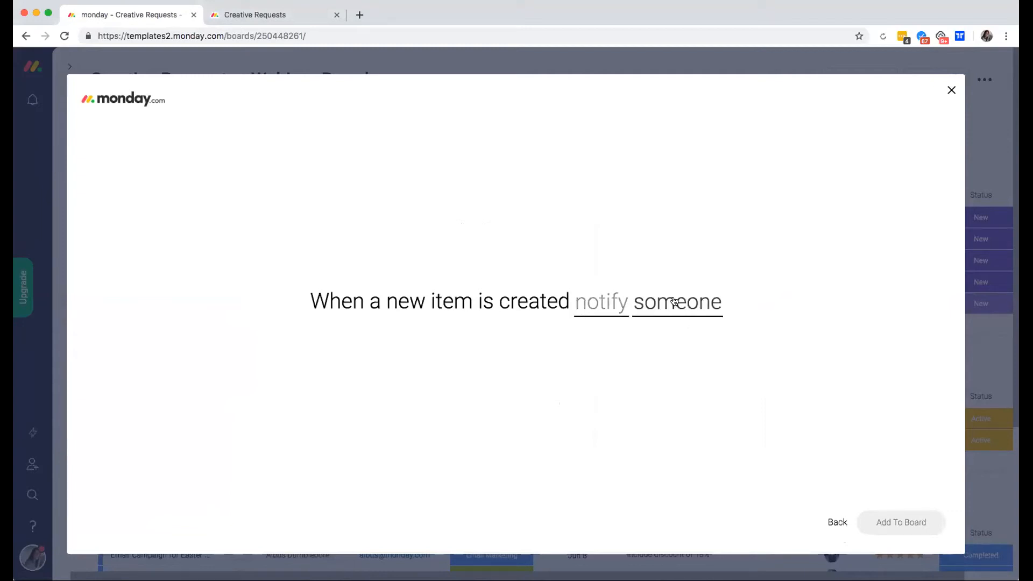
{"action": "left_click", "coordinate": [603, 306]}
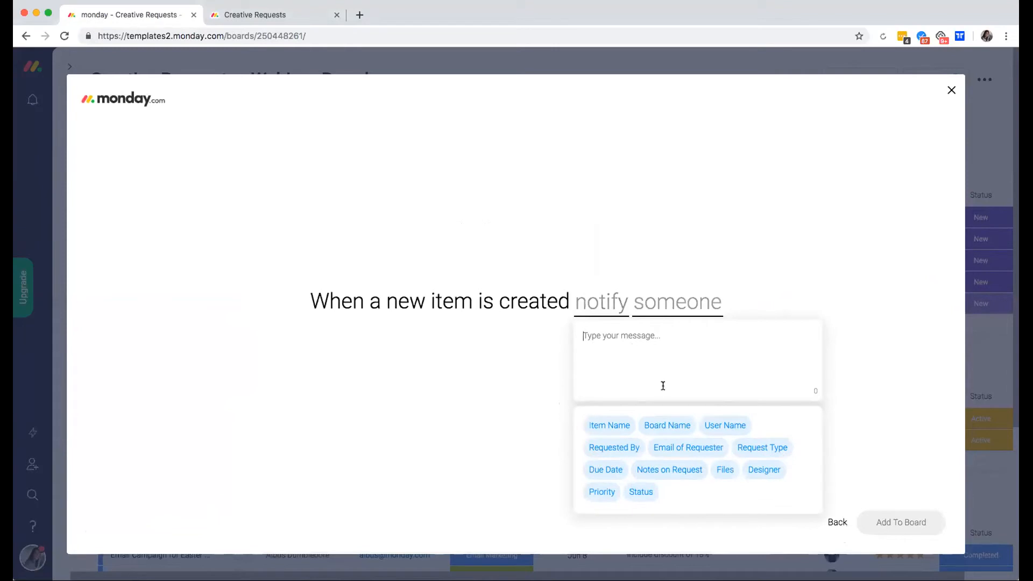
{"action": "left_click", "coordinate": [608, 427]}
{"action": "type", "text": "h"}
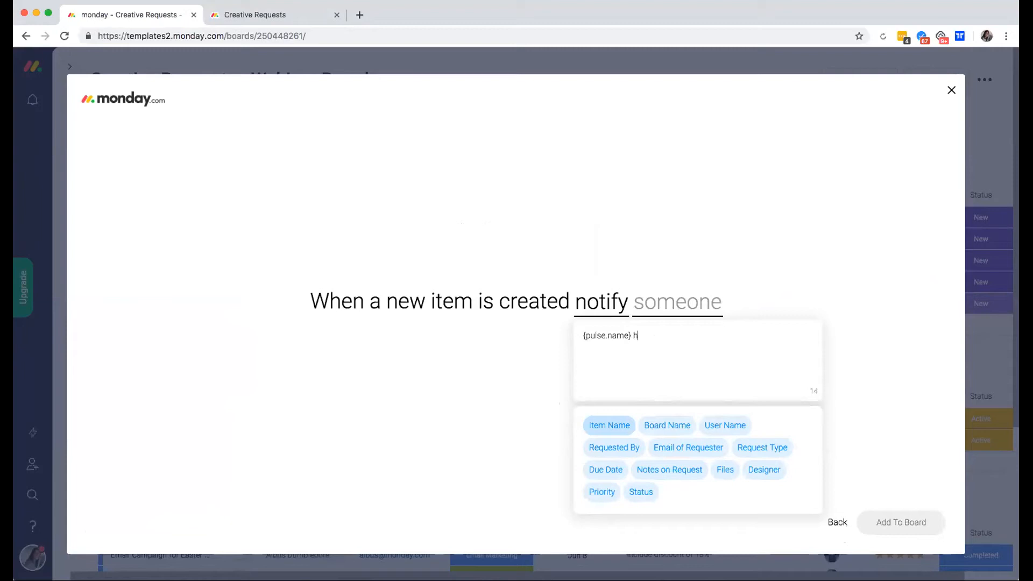
{"action": "key", "text": "BackSpace"}
{"action": "key", "text": "BackSpace"}
{"action": "key", "text": "super+a"}
{"action": "key", "text": "BackSpace"}
{"action": "type", "text": "Attention! There is a new request."}
{"action": "key", "text": "Return"}
{"action": "key", "text": "Return"}
Continue the message with Item Name, 'submitted by' Requested By, and 'and it is a' Request Type.
{"action": "left_click", "coordinate": [605, 426]}
{"action": "type", "text": "submitted by"}
{"action": "left_click", "coordinate": [606, 445]}
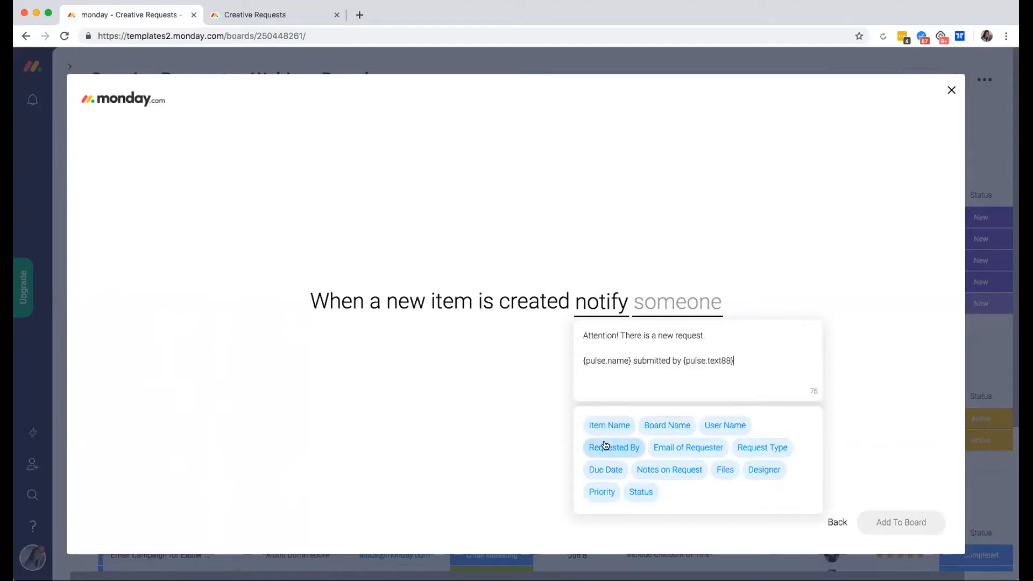
{"action": "type", "text": "and it is a"}
{"action": "left_click", "coordinate": [761, 449]}
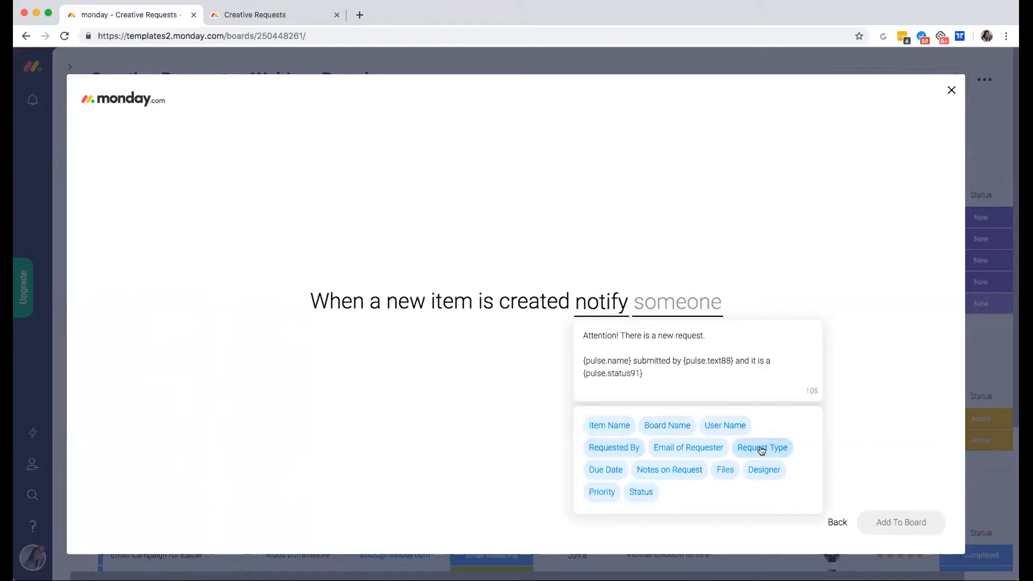
Set the notification recipient to Me and add the automation to the board.
{"action": "left_click", "coordinate": [752, 254]}
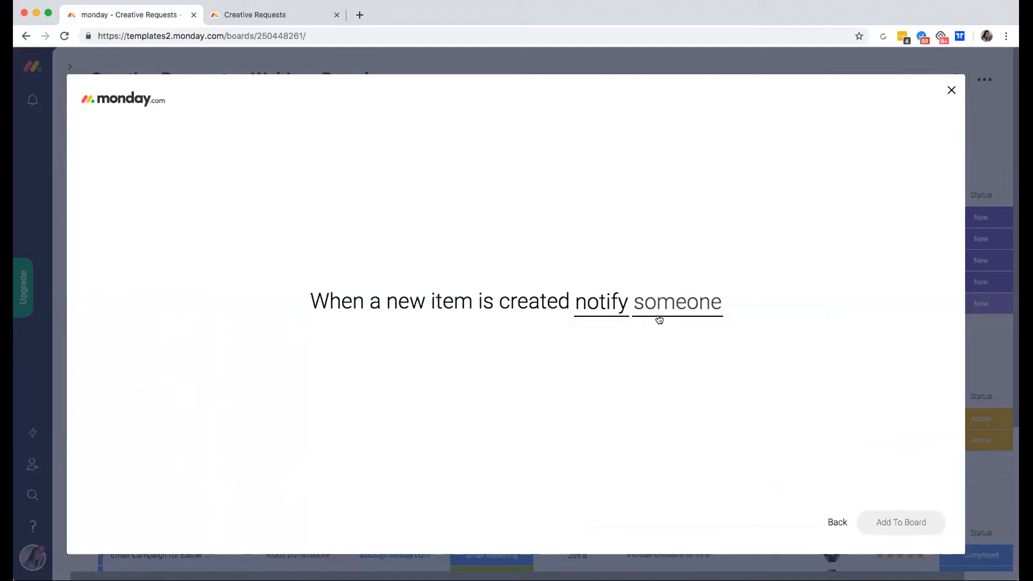
{"action": "left_click", "coordinate": [659, 317]}
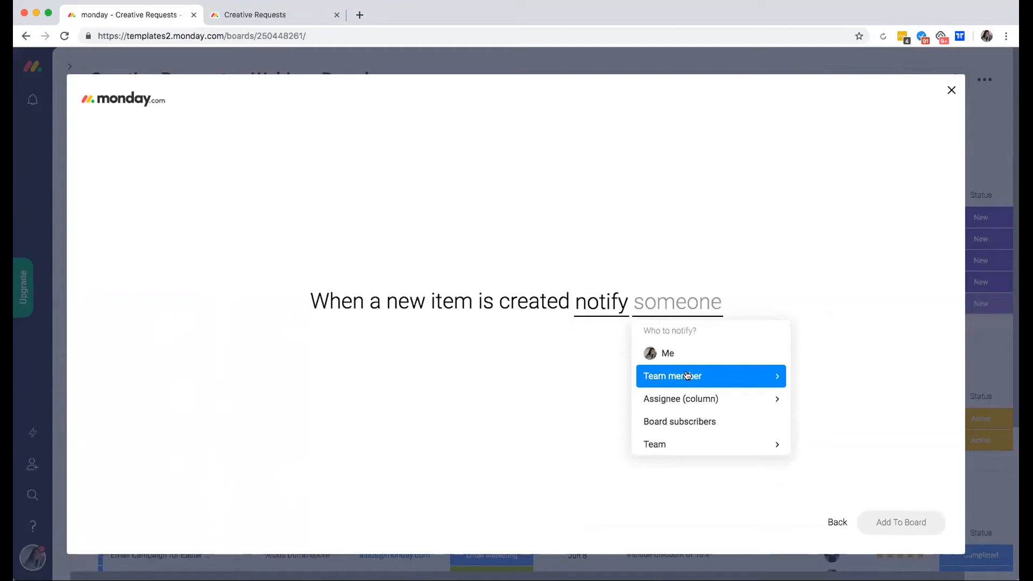
{"action": "scroll", "coordinate": [688, 374], "scroll_direction": "down", "scroll_amount": 1}
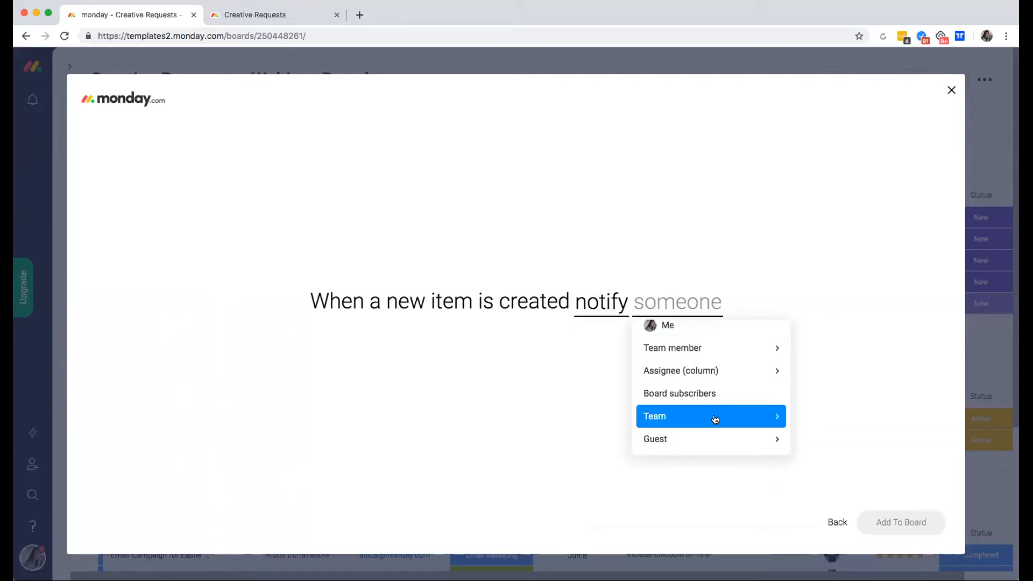
{"action": "scroll", "coordinate": [703, 429], "scroll_direction": "up", "scroll_amount": 1}
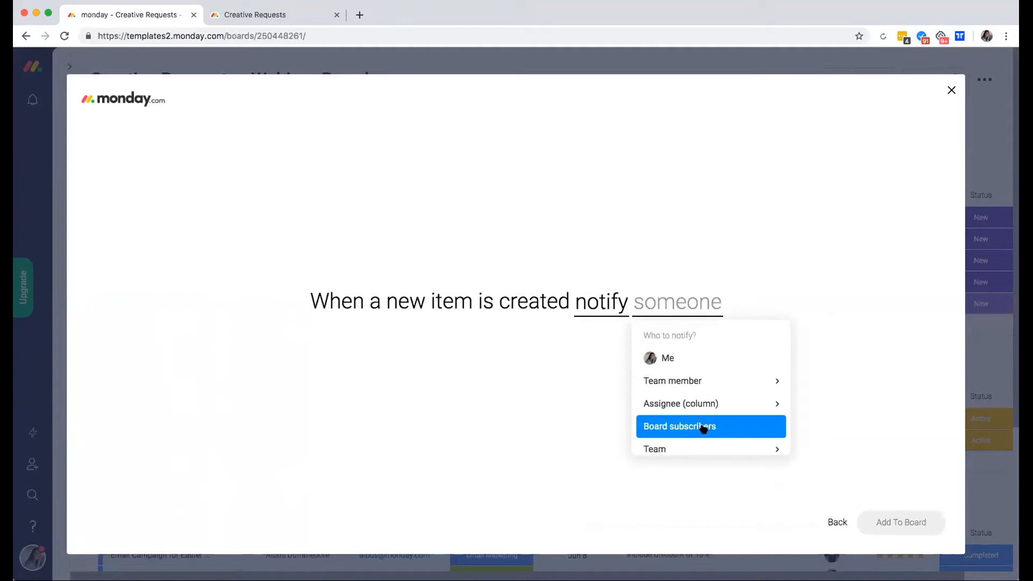
{"action": "left_click", "coordinate": [720, 358]}
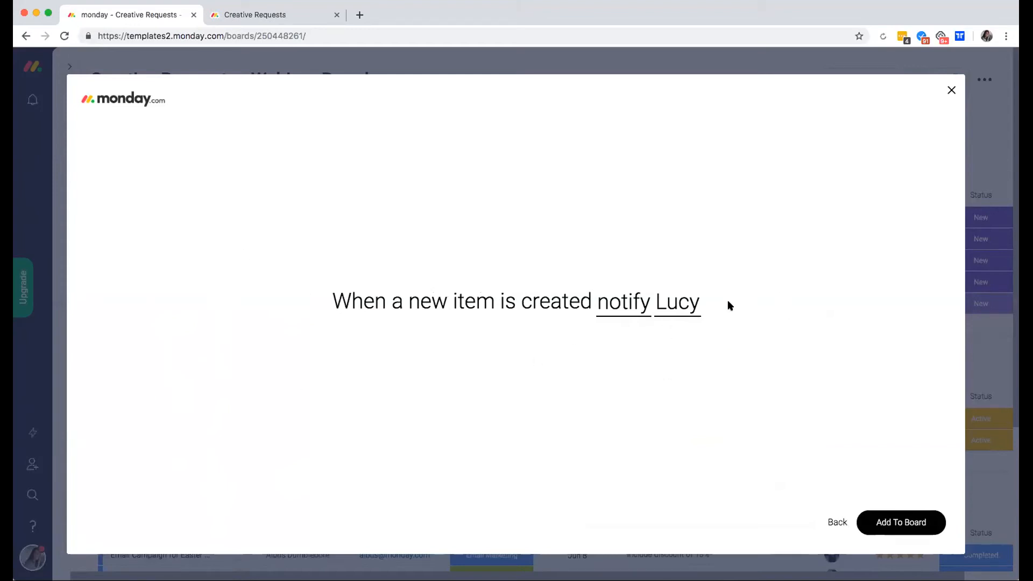
{"action": "left_click", "coordinate": [618, 308]}
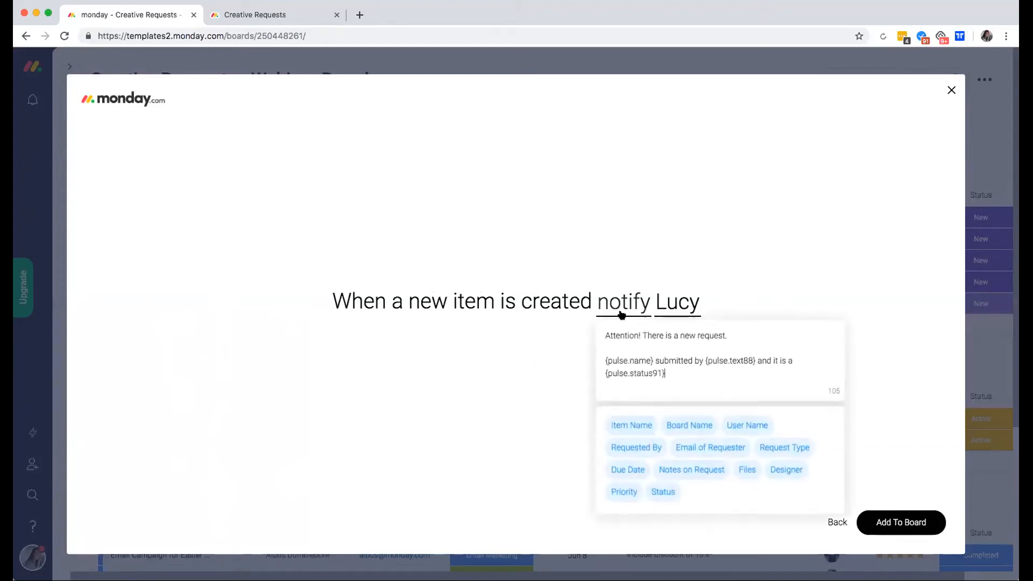
{"action": "left_click", "coordinate": [677, 302]}
{"action": "left_click", "coordinate": [670, 269]}
{"action": "left_click", "coordinate": [899, 521]}
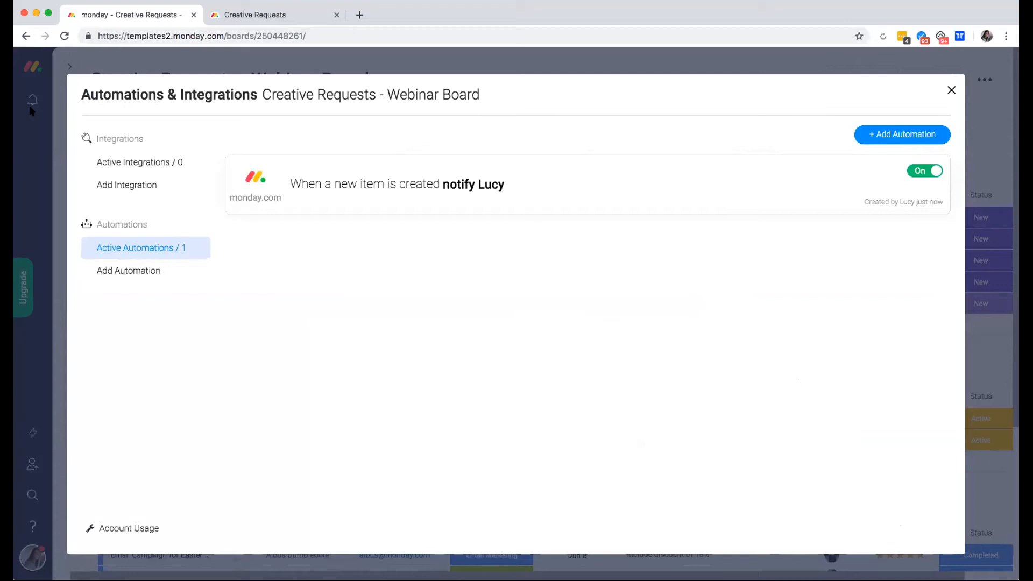
{"action": "mouse_move", "coordinate": [883, 203]}
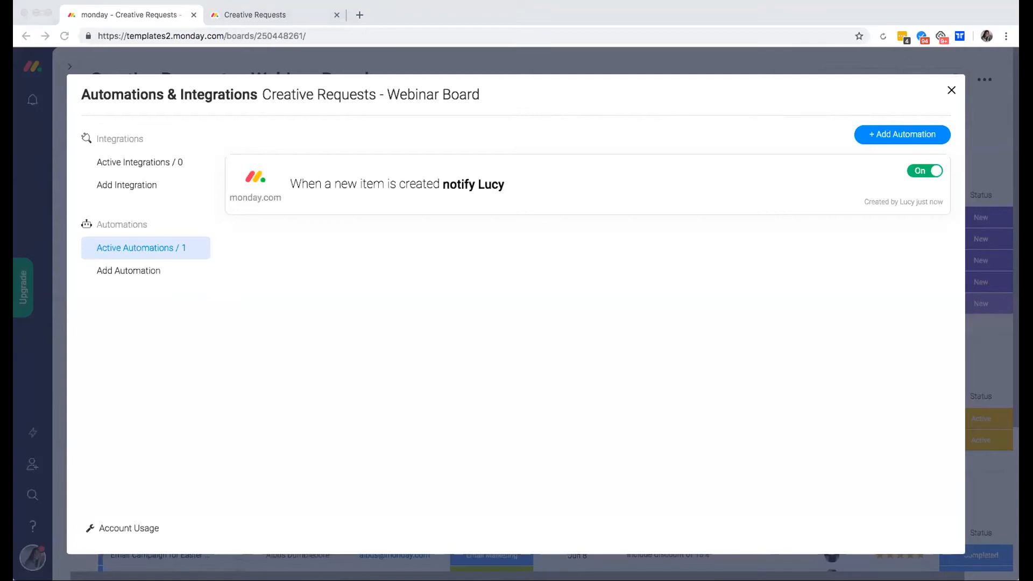
{"action": "left_click", "coordinate": [122, 277]}
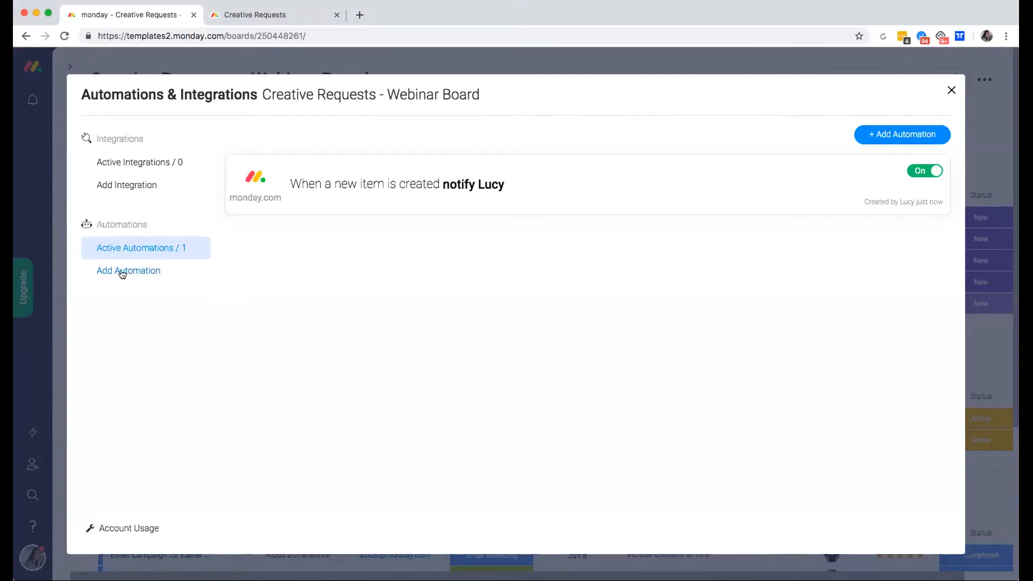
Pick the 'when status changes, move item to group' recipe from the automations gallery.
{"action": "left_click", "coordinate": [122, 273]}
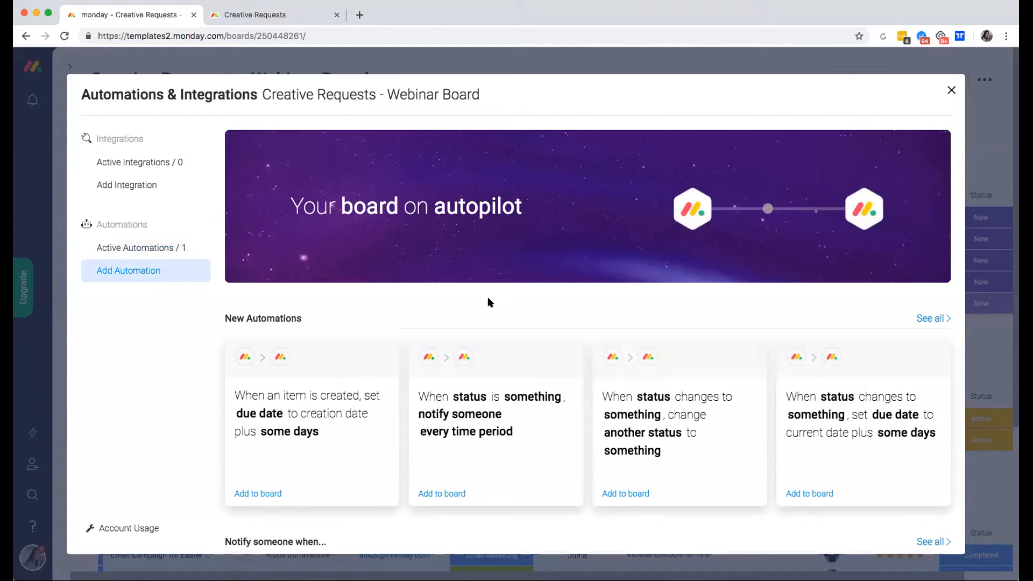
{"action": "scroll", "coordinate": [488, 299], "scroll_direction": "down", "scroll_amount": 7}
{"action": "scroll", "coordinate": [490, 301], "scroll_direction": "down", "scroll_amount": 11}
{"action": "scroll", "coordinate": [490, 302], "scroll_direction": "down", "scroll_amount": 10}
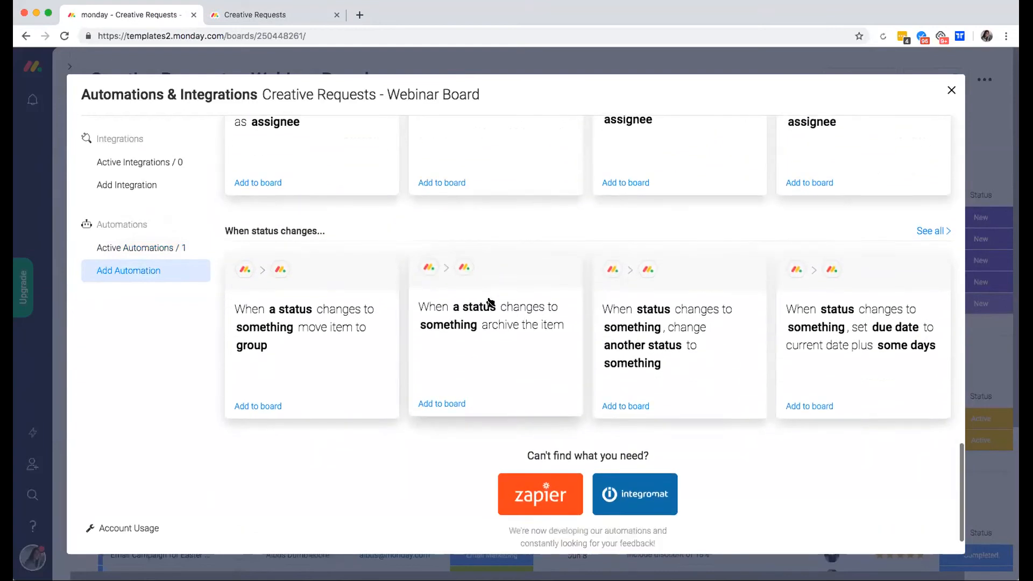
{"action": "left_click", "coordinate": [242, 310]}
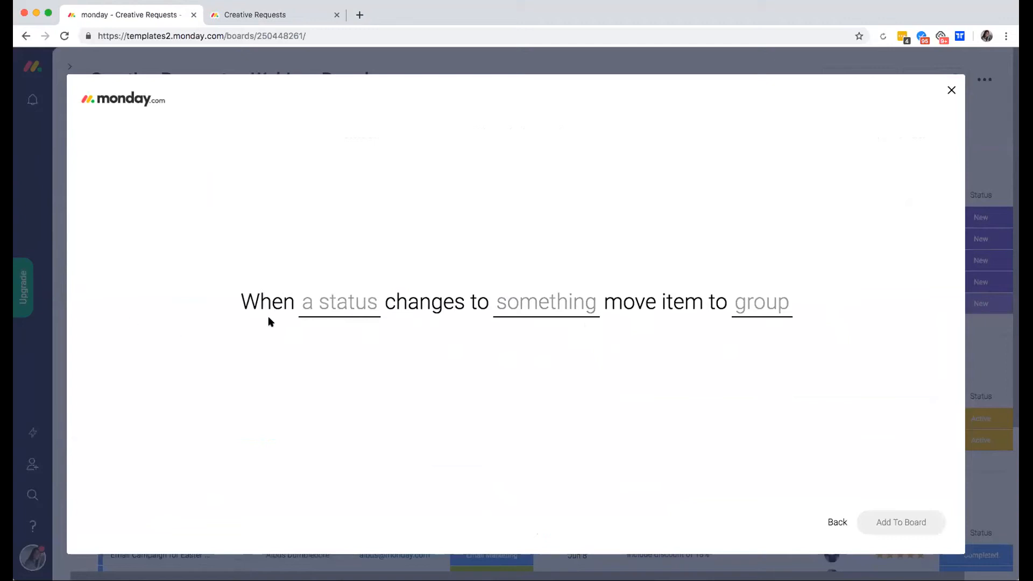
Set the recipe to move items to Active Requests when Status becomes Active, then add it.
{"action": "left_click", "coordinate": [341, 317]}
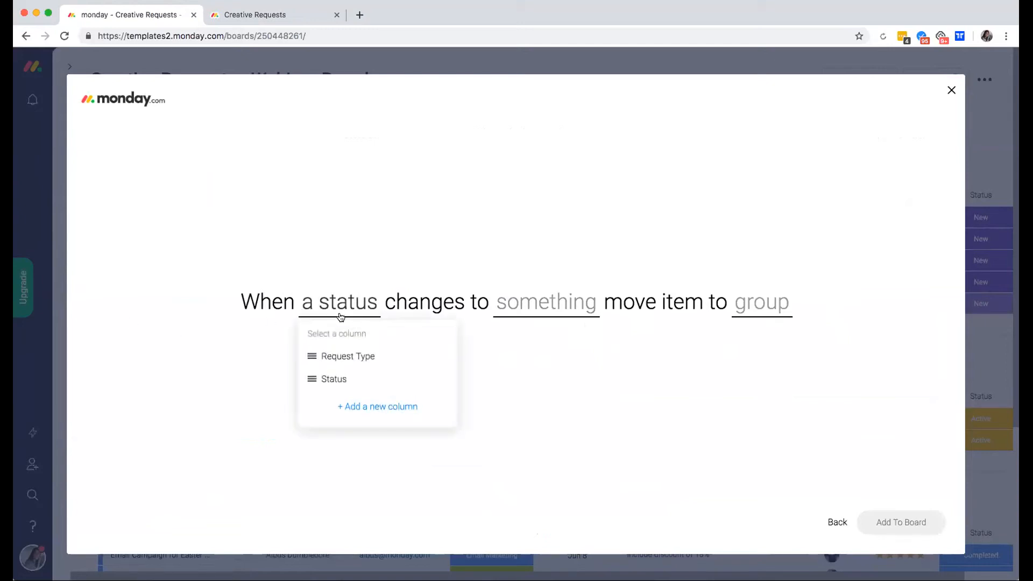
{"action": "left_click", "coordinate": [334, 380]}
{"action": "left_click", "coordinate": [554, 302]}
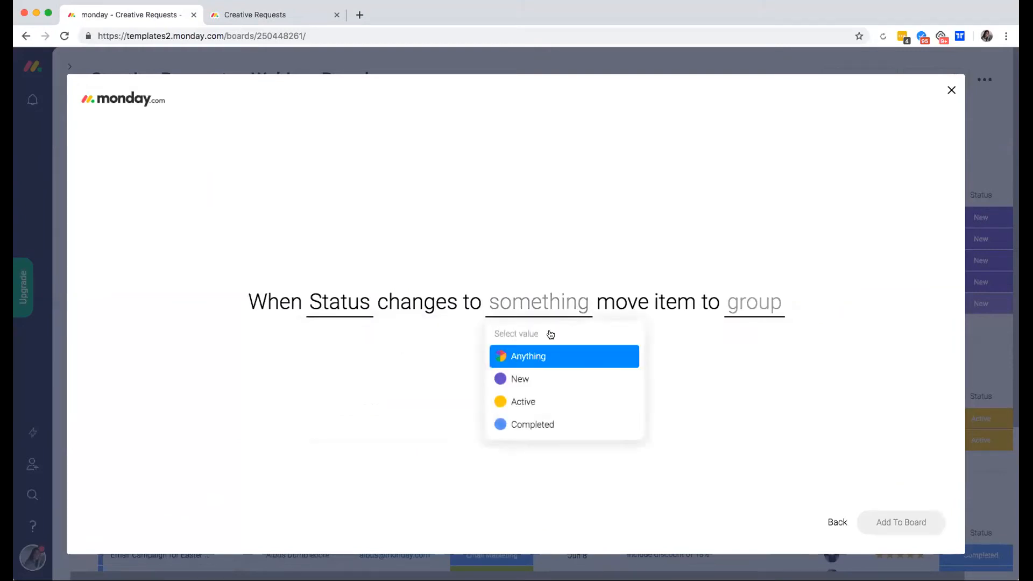
{"action": "left_click", "coordinate": [528, 404]}
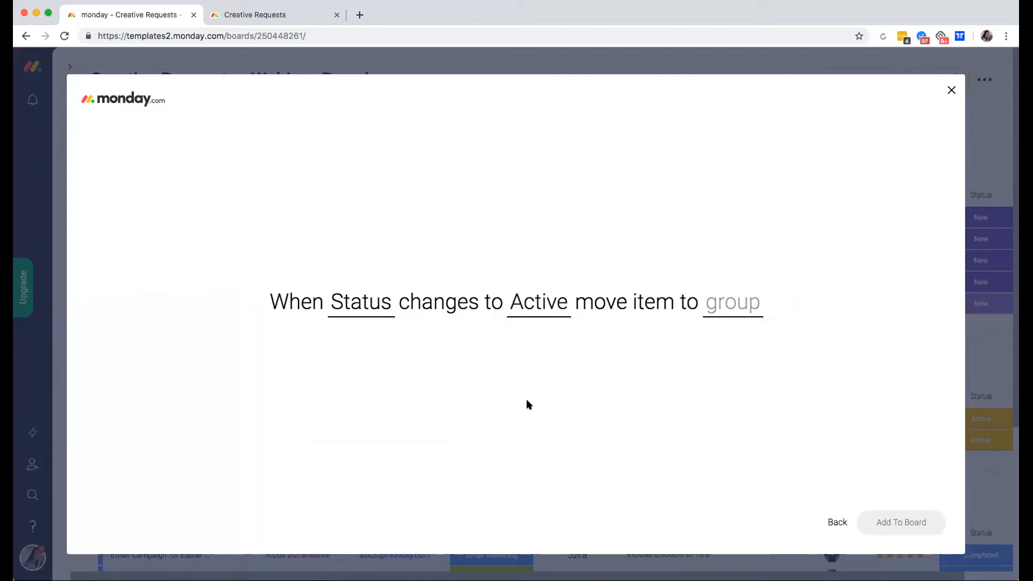
{"action": "left_click", "coordinate": [714, 314]}
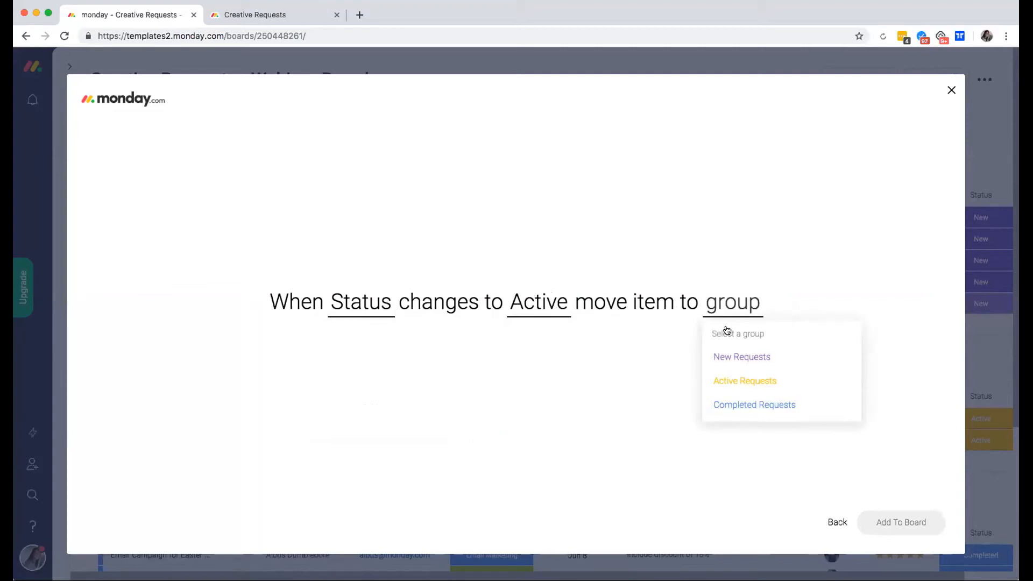
{"action": "left_click", "coordinate": [779, 385]}
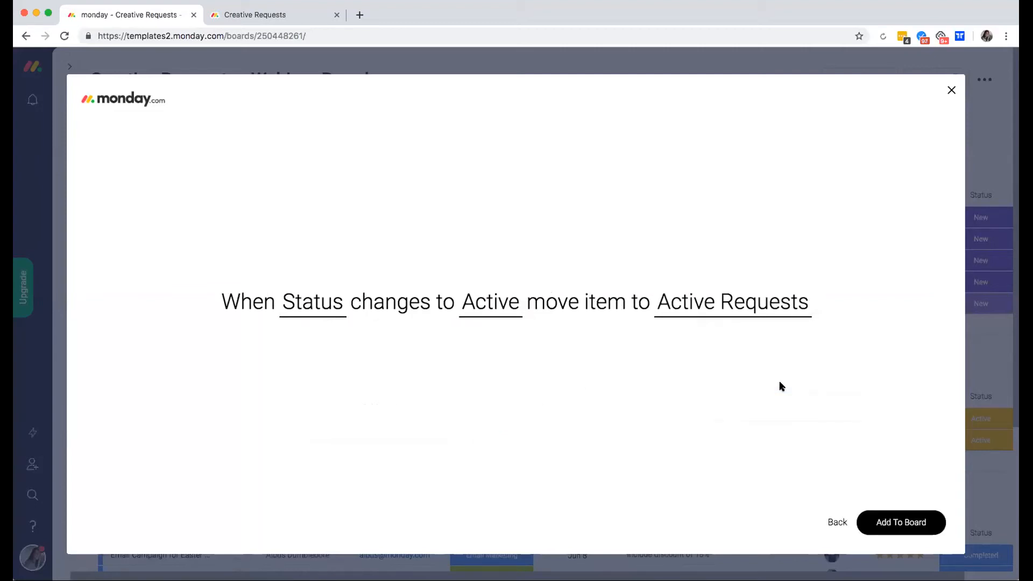
{"action": "left_click", "coordinate": [908, 521]}
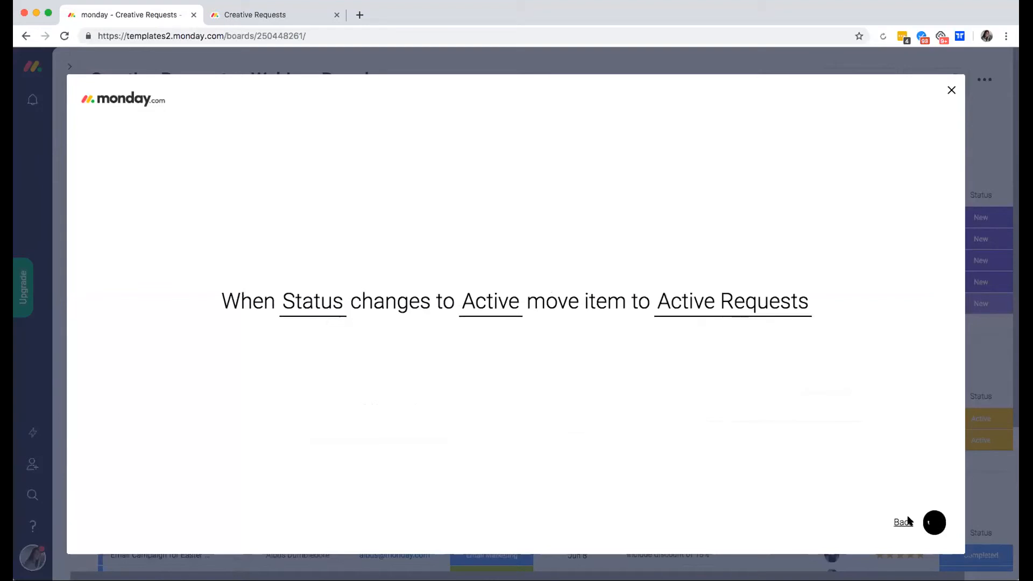
{"action": "left_click", "coordinate": [949, 91]}
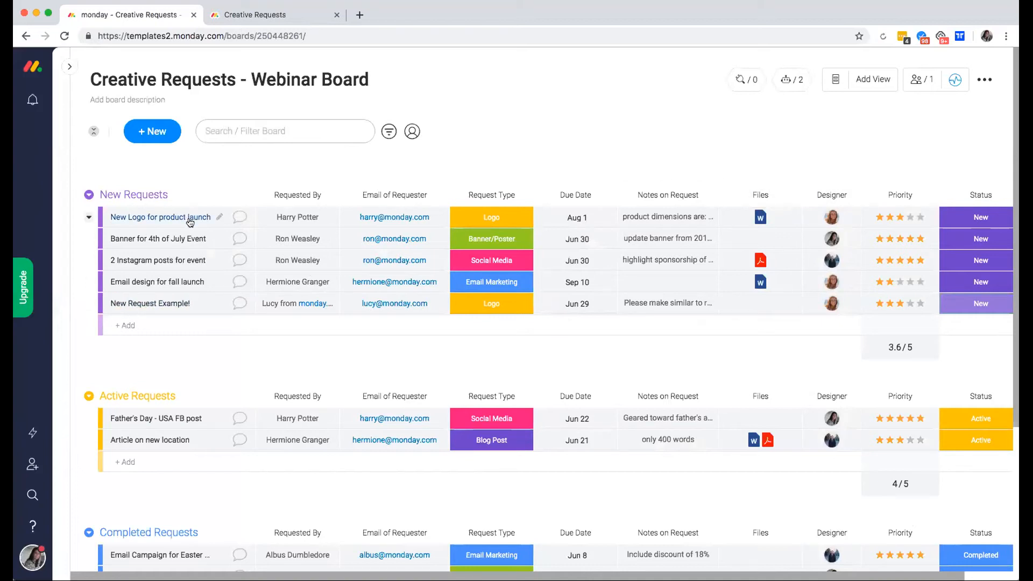
Change the status of New Logo for product launch and New Request Example! to Active.
{"action": "left_click", "coordinate": [980, 217]}
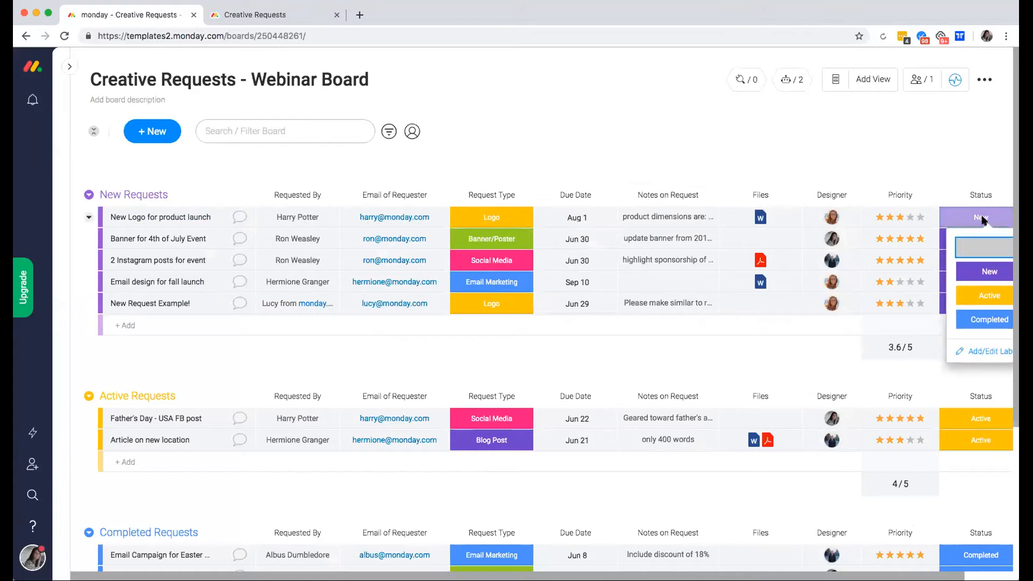
{"action": "left_click", "coordinate": [981, 300]}
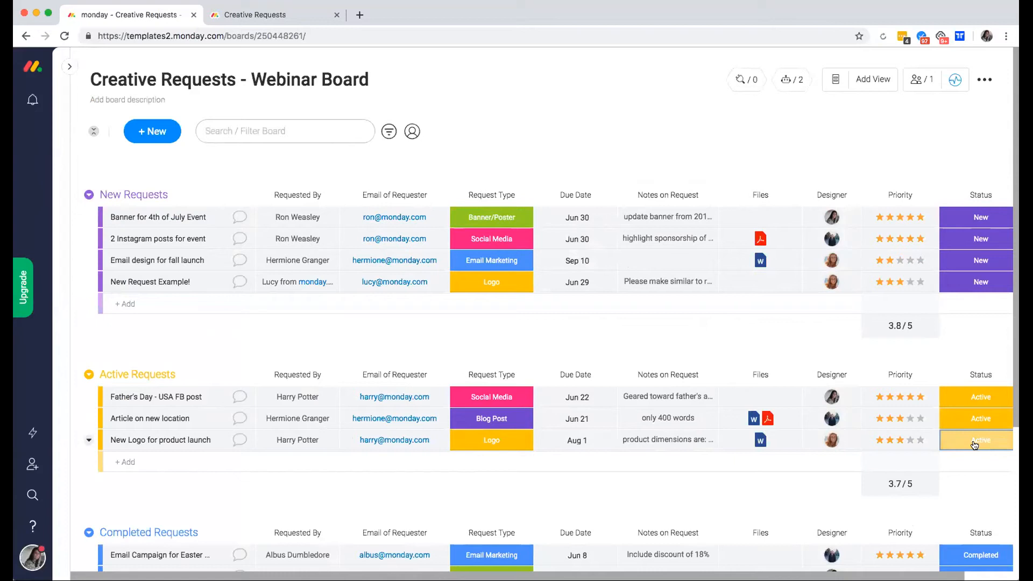
{"action": "left_click", "coordinate": [975, 280]}
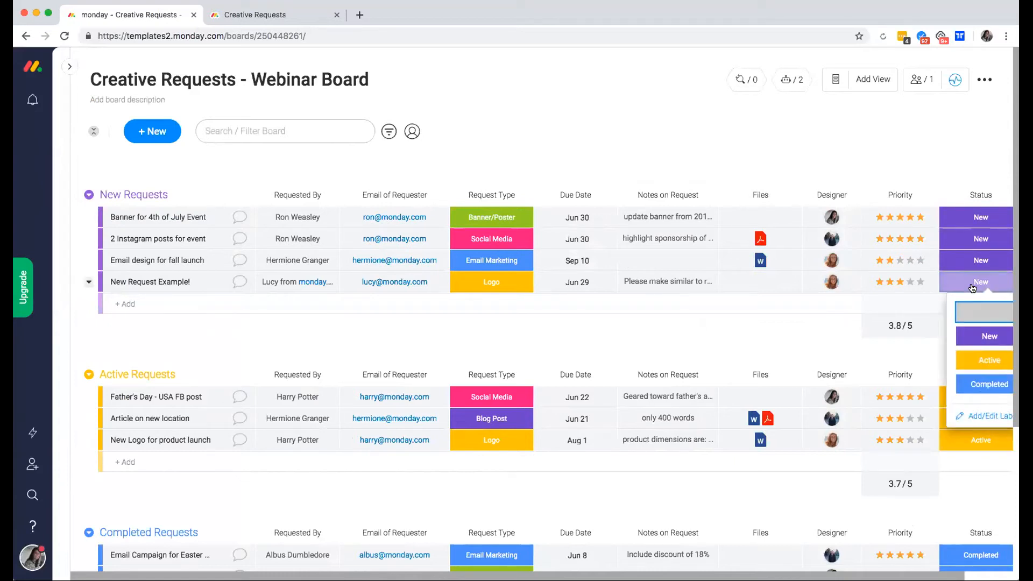
{"action": "left_click", "coordinate": [988, 365]}
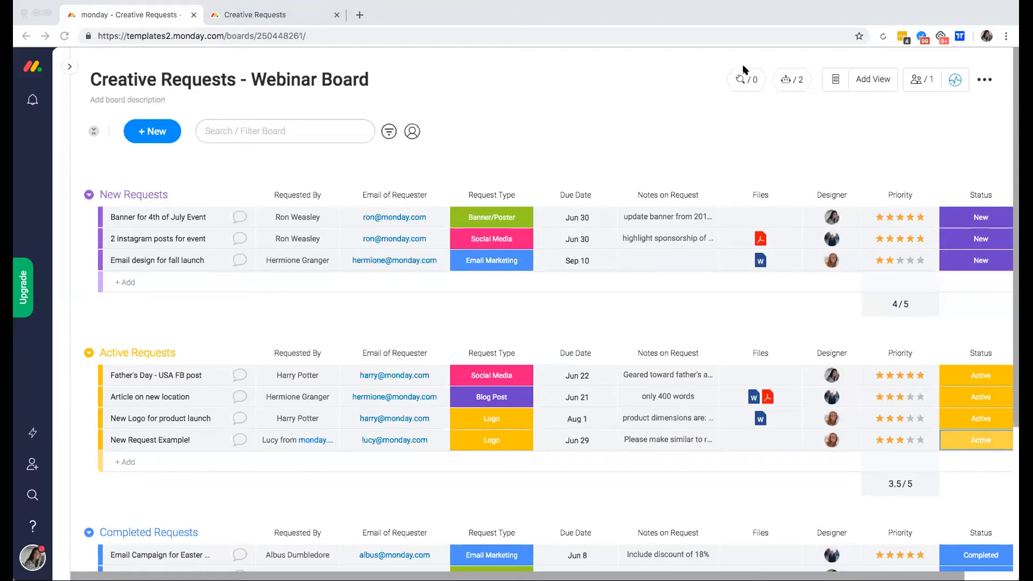
{"action": "left_click", "coordinate": [740, 78]}
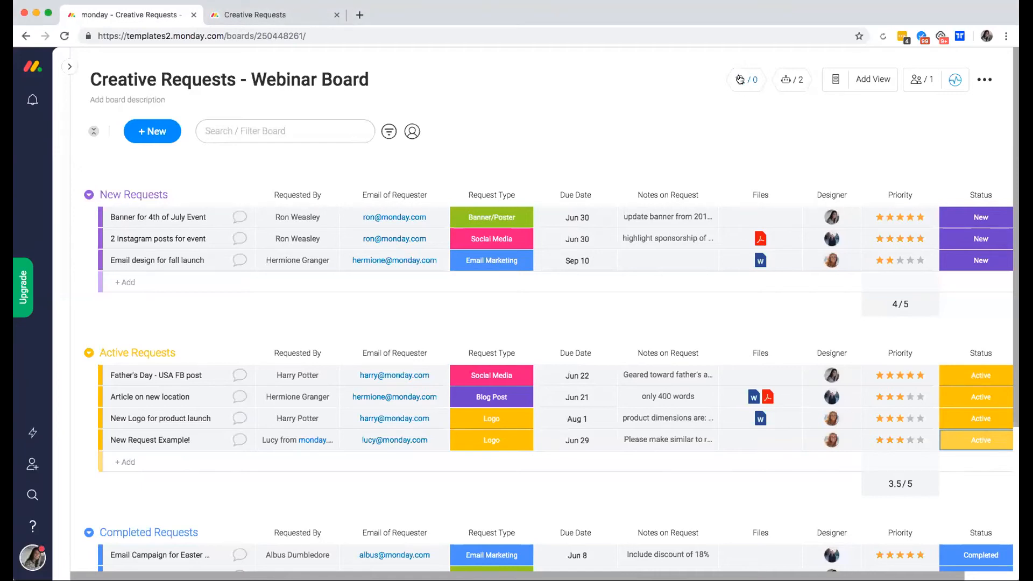
{"action": "left_click", "coordinate": [740, 79]}
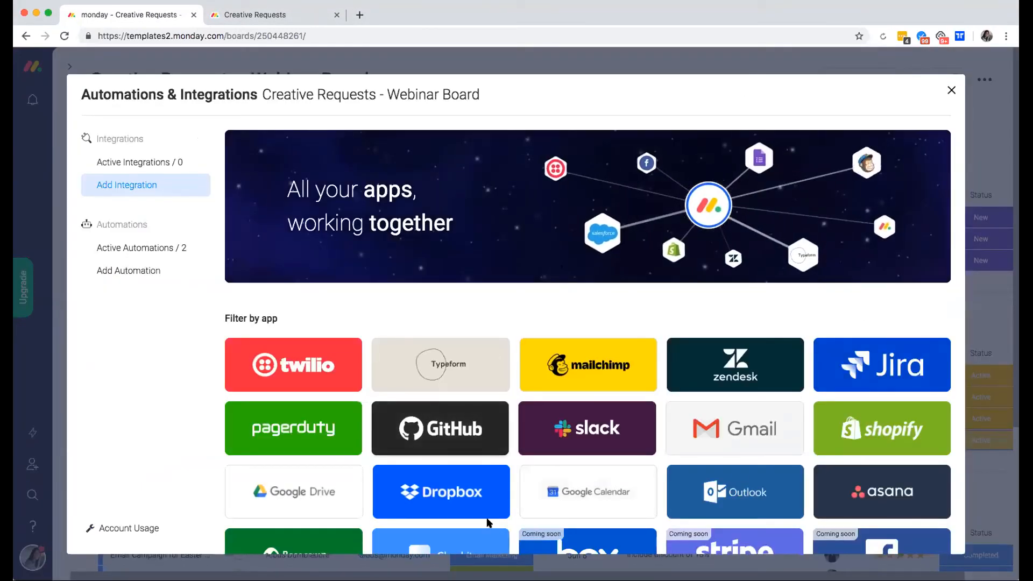
Add Gmail's send-email-when-status-changes recipe to the board and begin connecting a Gmail account.
{"action": "left_click", "coordinate": [739, 429]}
{"action": "scroll", "coordinate": [606, 449], "scroll_direction": "down", "scroll_amount": 3}
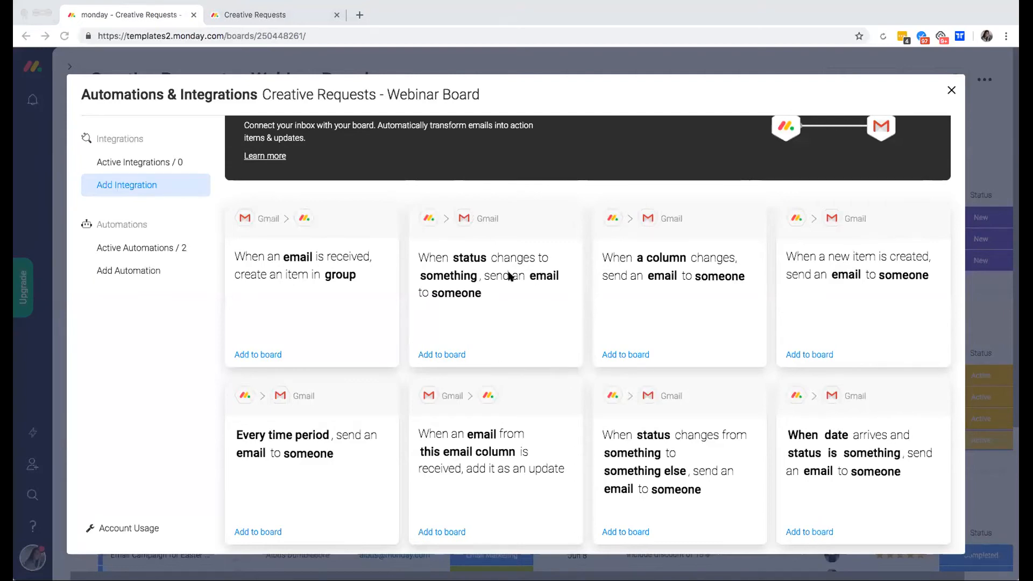
{"action": "left_click", "coordinate": [436, 352]}
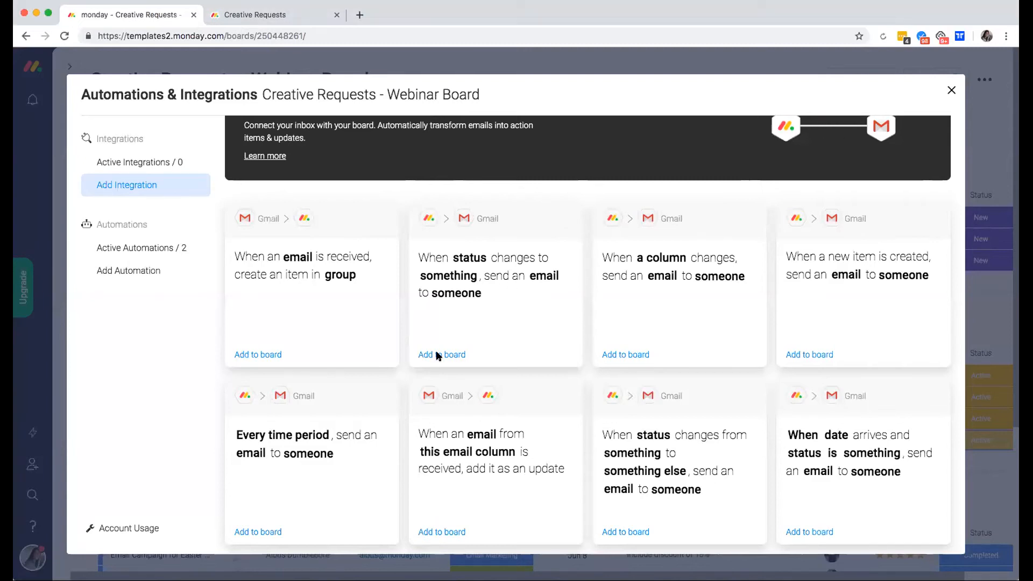
{"action": "left_click", "coordinate": [437, 352]}
{"action": "left_click", "coordinate": [525, 346]}
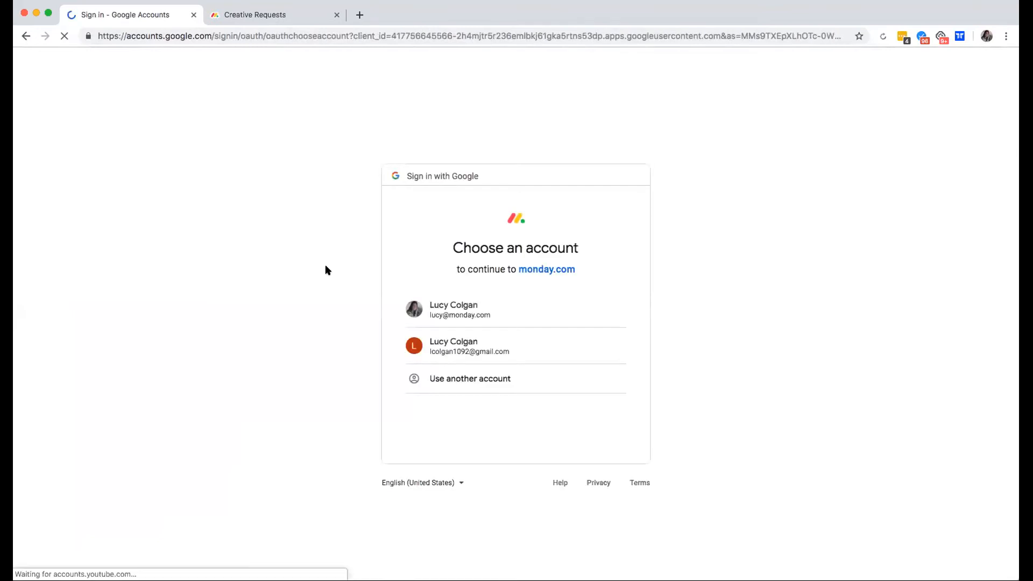
Authorise monday.com with the work Google account, then select the recipe's status trigger.
{"action": "left_click", "coordinate": [445, 311]}
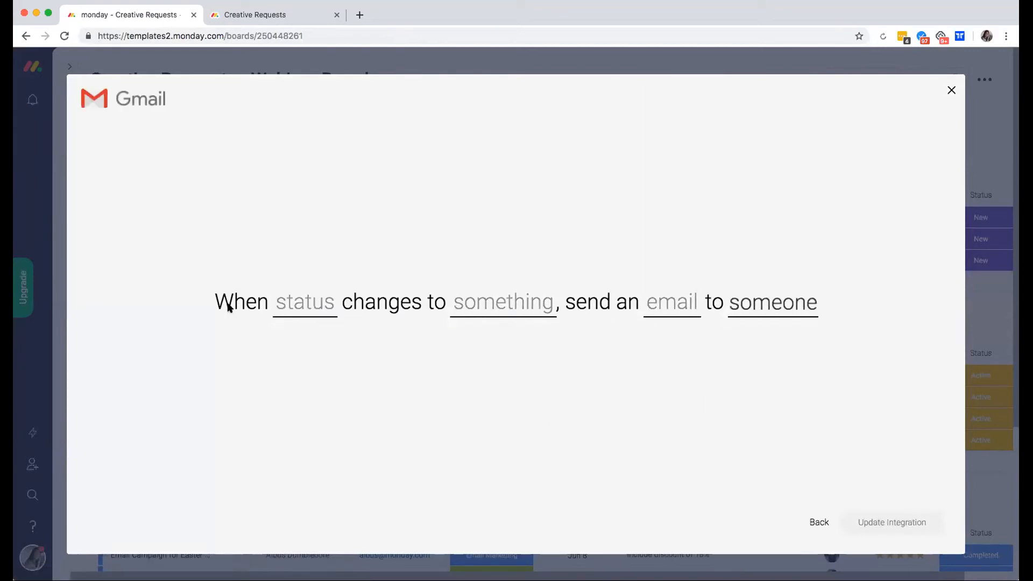
{"action": "left_click", "coordinate": [302, 304]}
Set the email trigger to the Status column changing to Active.
{"action": "left_click", "coordinate": [306, 378]}
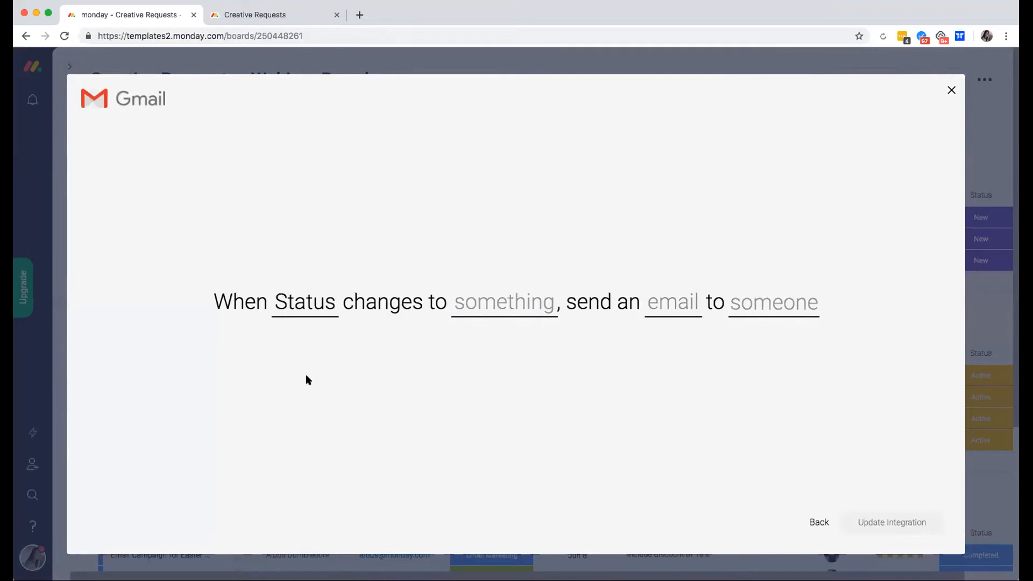
{"action": "left_click", "coordinate": [515, 302]}
{"action": "left_click", "coordinate": [487, 399]}
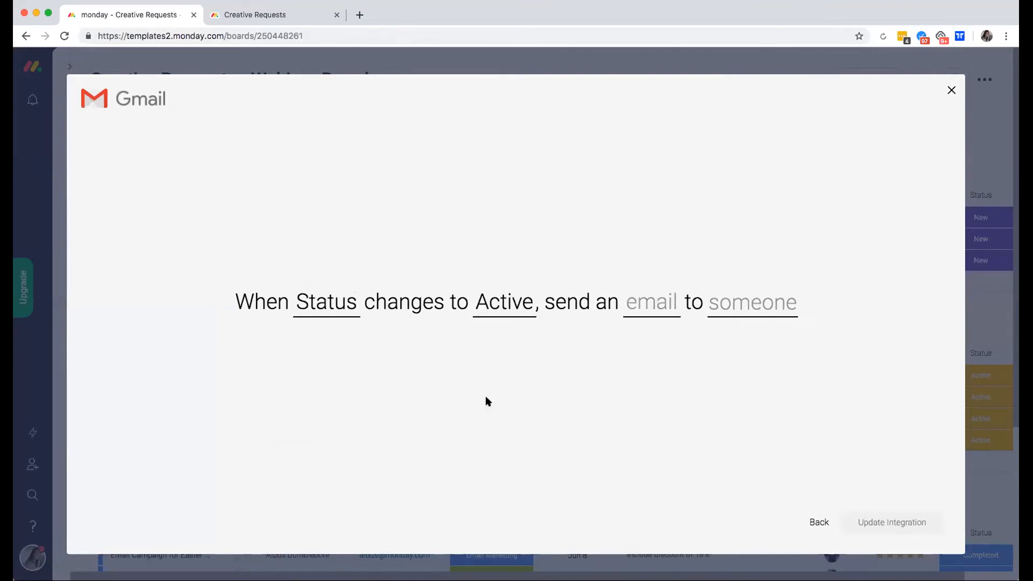
Write subject 'Your Request is being worked on!' and body 'Hi [Requested By], Your new request is being worked on!'.
{"action": "left_click", "coordinate": [652, 302]}
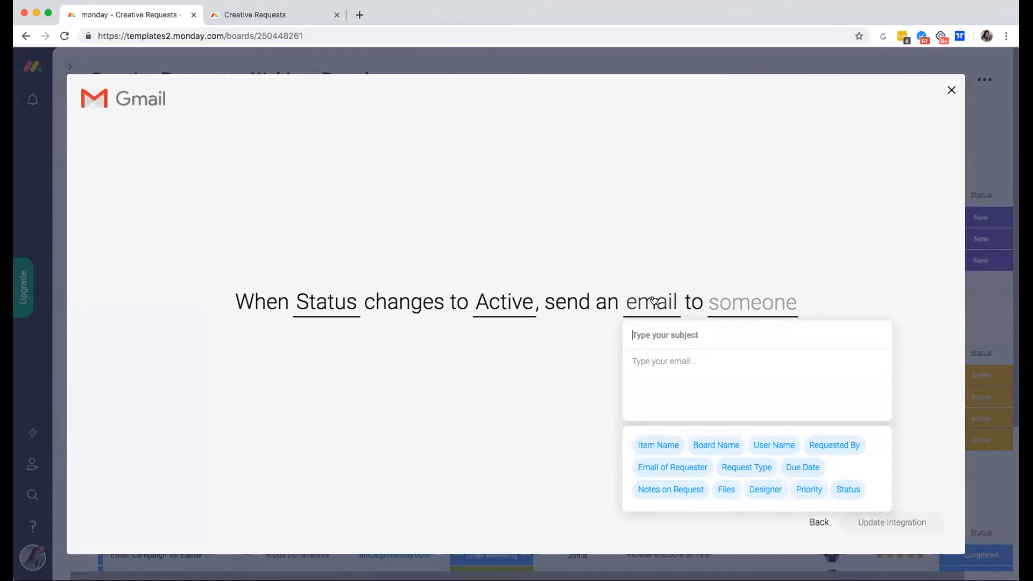
{"action": "type", "text": "Your Request is being worke"}
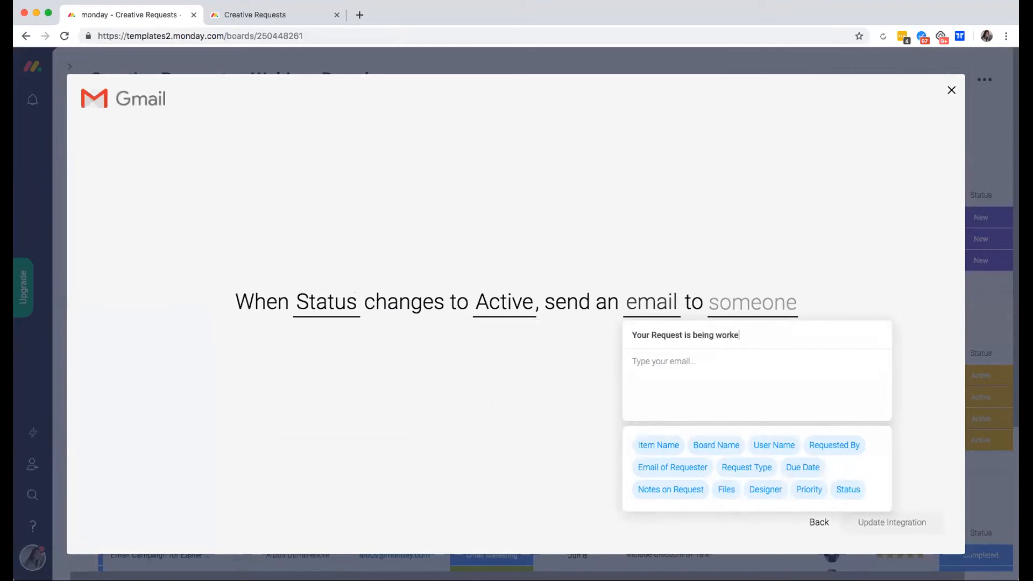
{"action": "type", "text": "d onHi"}
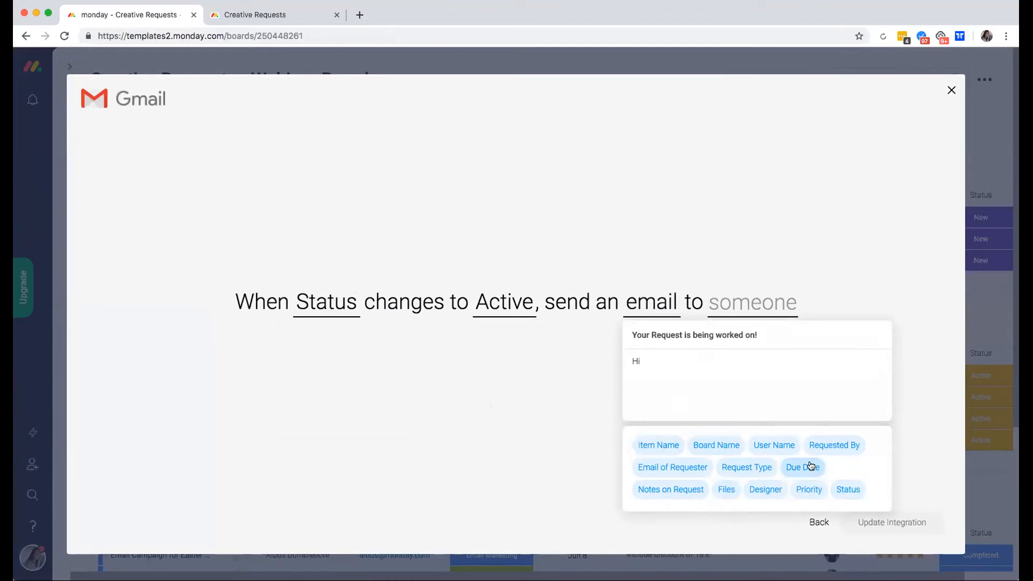
{"action": "left_click", "coordinate": [841, 451]}
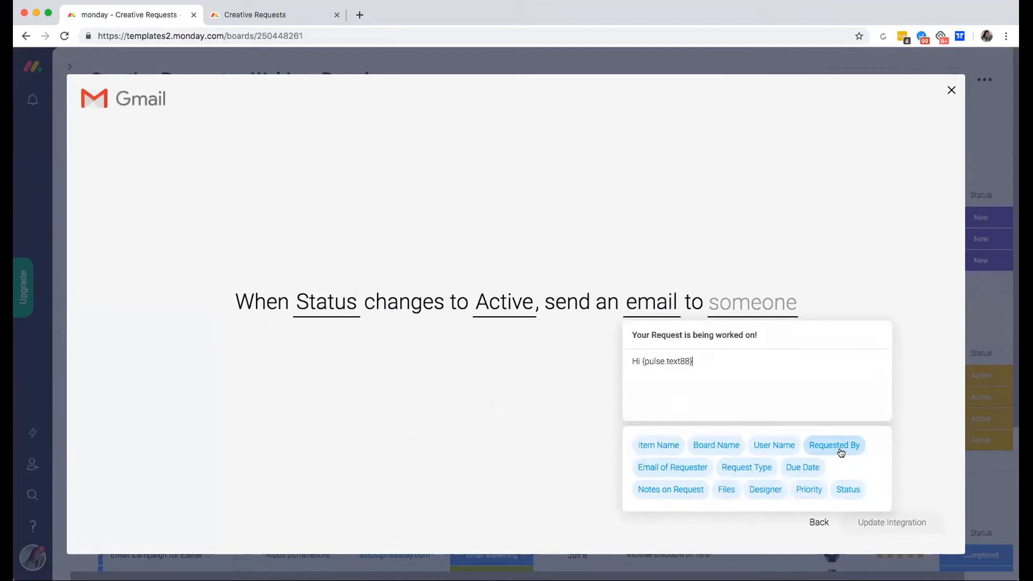
{"action": "type", "text": ","}
{"action": "key", "text": "Return"}
{"action": "key", "text": "Return"}
{"action": "type", "text": "Your neg r"}
{"action": "key", "text": "BackSpace"}
{"action": "key", "text": "BackSpace"}
{"action": "key", "text": "BackSpace"}
{"action": "type", "text": "w request is being worked on!"}
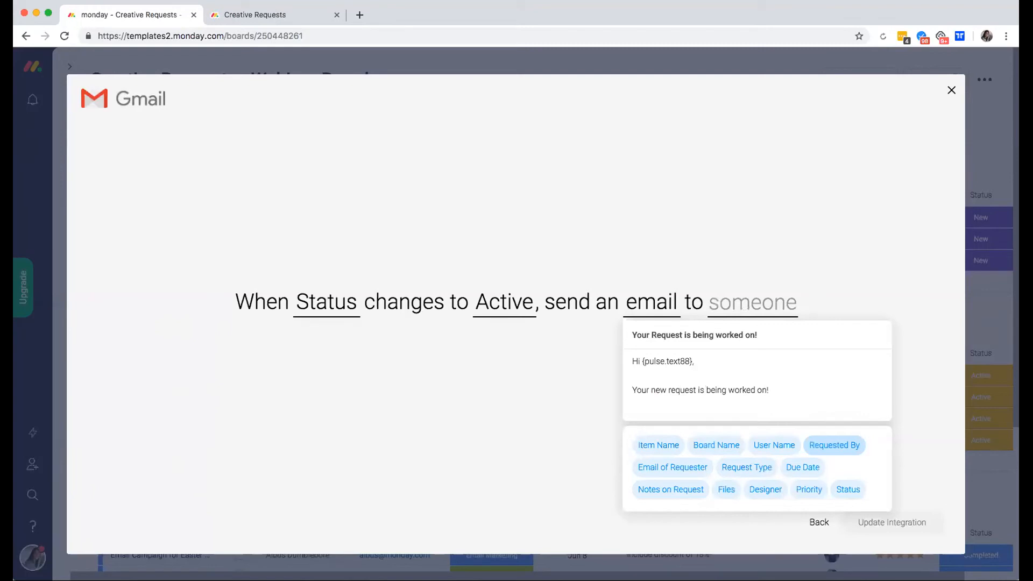
Add a 'Here are the details:' section listing the Request Type and 'Due by:' Due Date.
{"action": "key", "text": "Return"}
{"action": "key", "text": "Return"}
{"action": "type", "text": "Here are the s"}
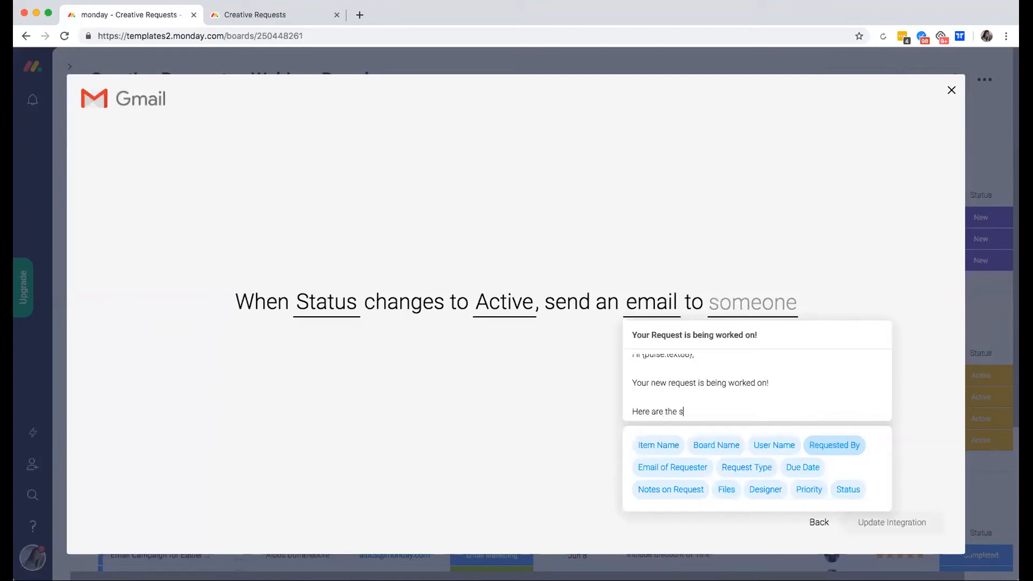
{"action": "key", "text": "BackSpace"}
{"action": "type", "text": "details:"}
{"action": "key", "text": "Return"}
{"action": "left_click", "coordinate": [746, 468]}
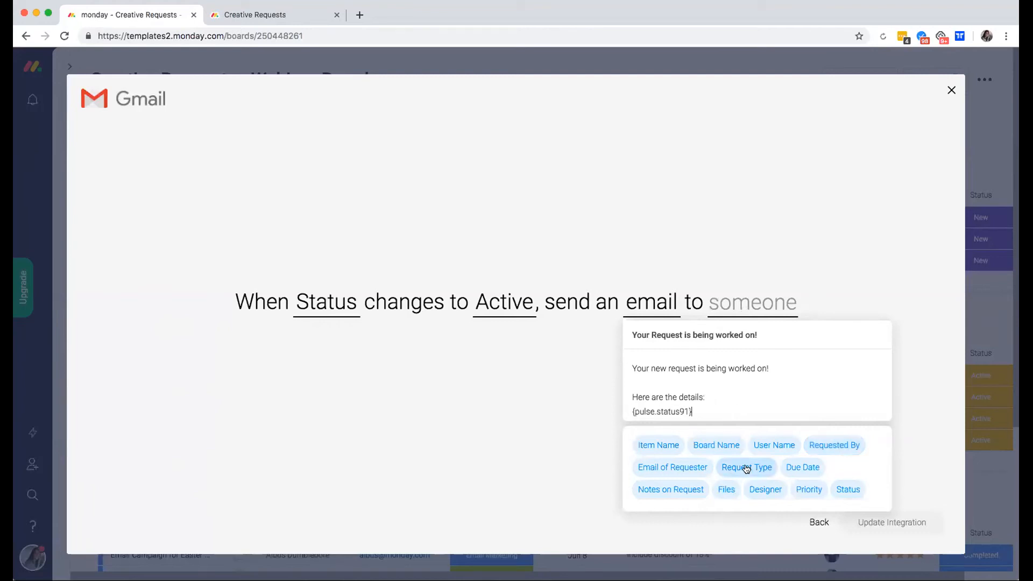
{"action": "key", "text": "Return"}
{"action": "type", "text": "Due by:"}
{"action": "left_click", "coordinate": [807, 468]}
Add 'Notes:' with the notes and close with '[Designer] is on it and will update you accordingly!'.
{"action": "key", "text": "Return"}
{"action": "type", "text": "Npte"}
{"action": "key", "text": "BackSpace"}
{"action": "key", "text": "BackSpace"}
{"action": "key", "text": "BackSpace"}
{"action": "type", "text": "otes:"}
{"action": "left_click", "coordinate": [667, 493]}
{"action": "key", "text": "Return"}
{"action": "key", "text": "Return"}
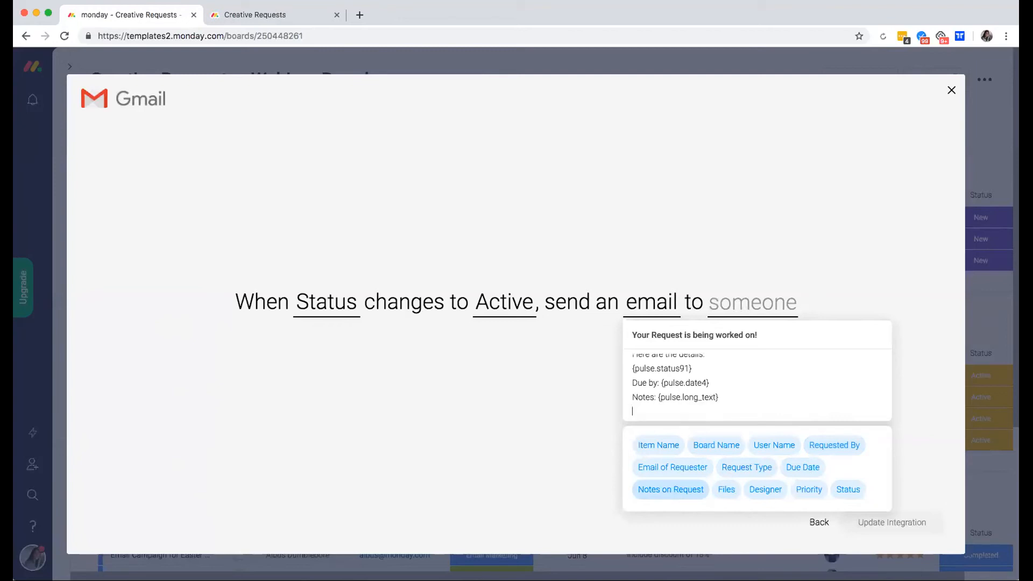
{"action": "left_click", "coordinate": [771, 490]}
{"action": "type", "text": "is on it and "}
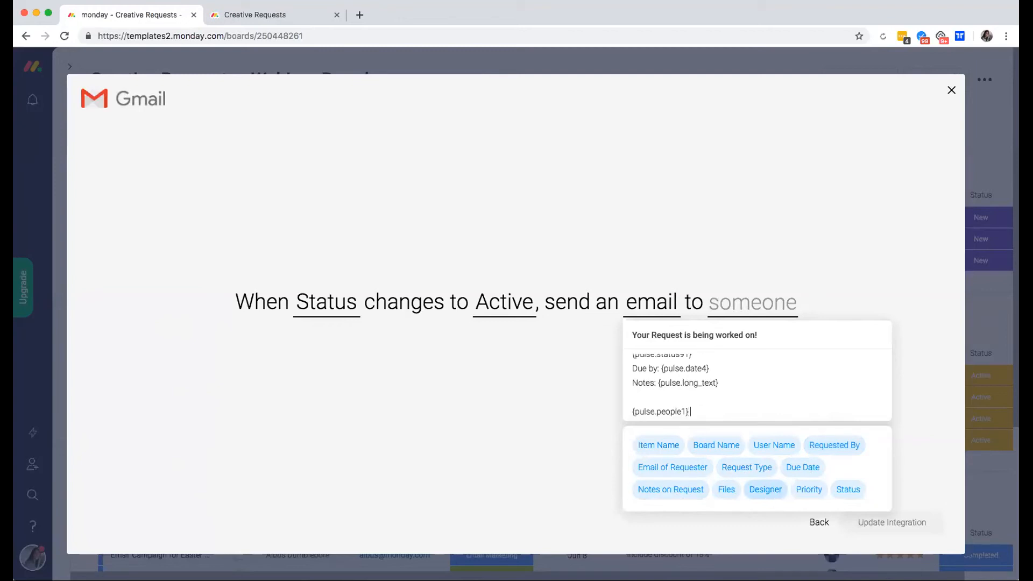
{"action": "type", "text": "will update you accordingly!"}
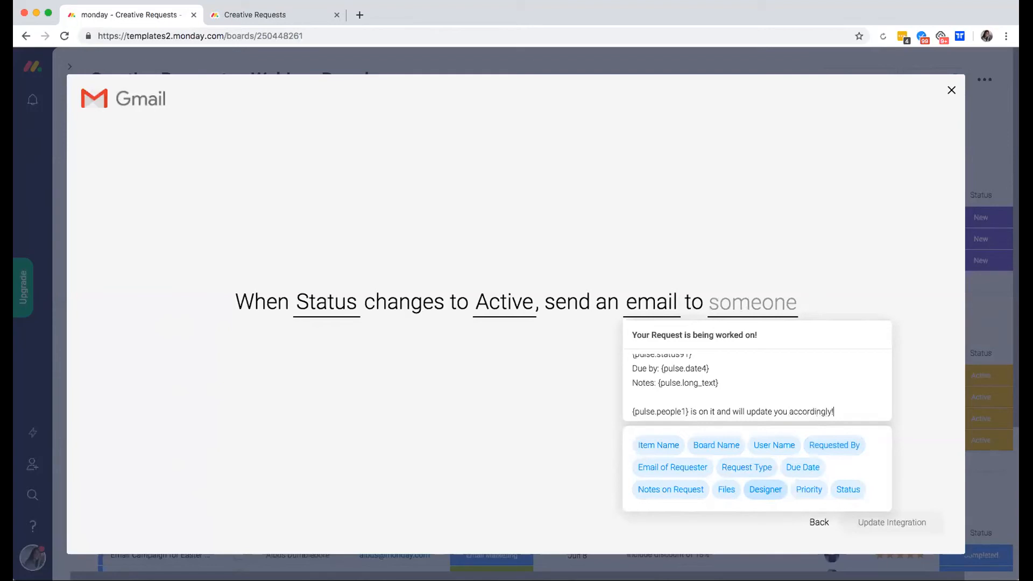
{"action": "left_click", "coordinate": [540, 411]}
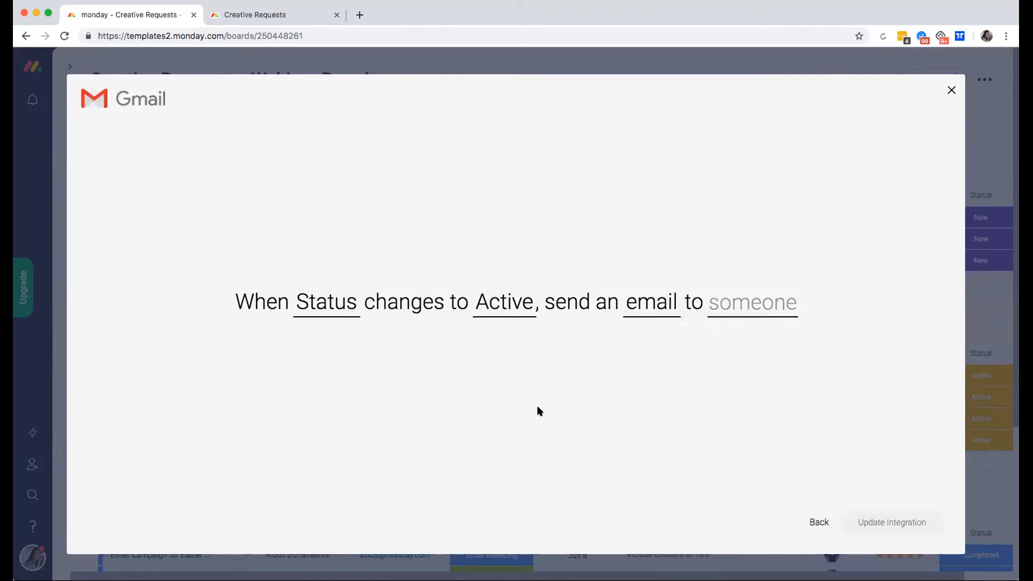
Send the Active-status email to the Email of Requester column.
{"action": "left_click", "coordinate": [746, 311]}
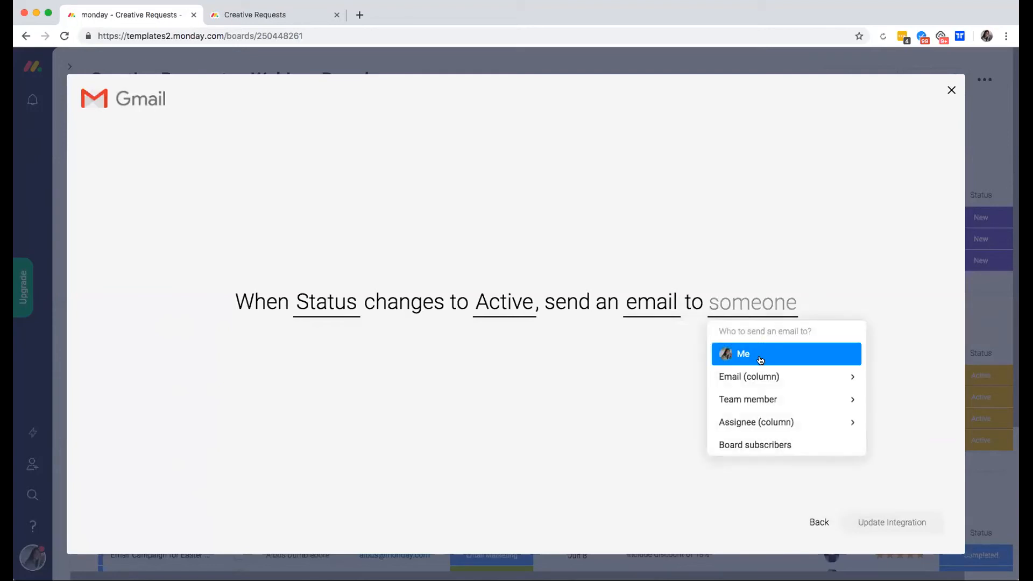
{"action": "scroll", "coordinate": [746, 413], "scroll_direction": "down", "scroll_amount": 1}
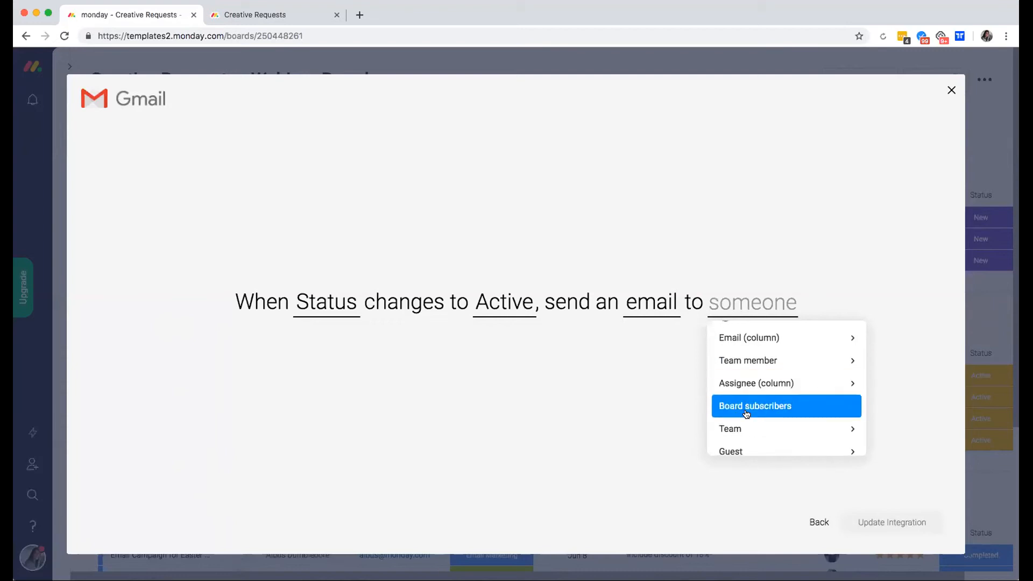
{"action": "left_click", "coordinate": [771, 338]}
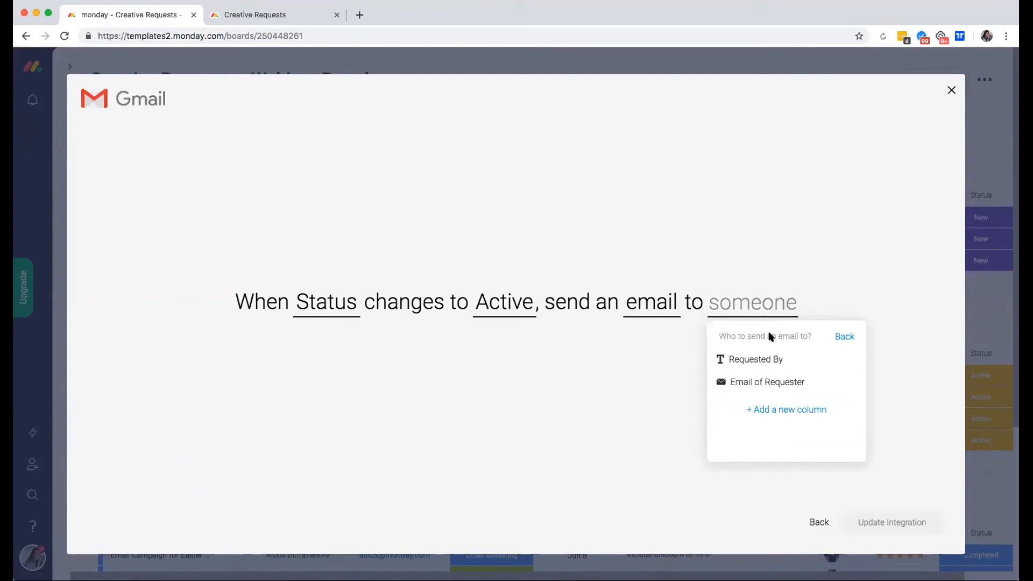
{"action": "left_click", "coordinate": [796, 386]}
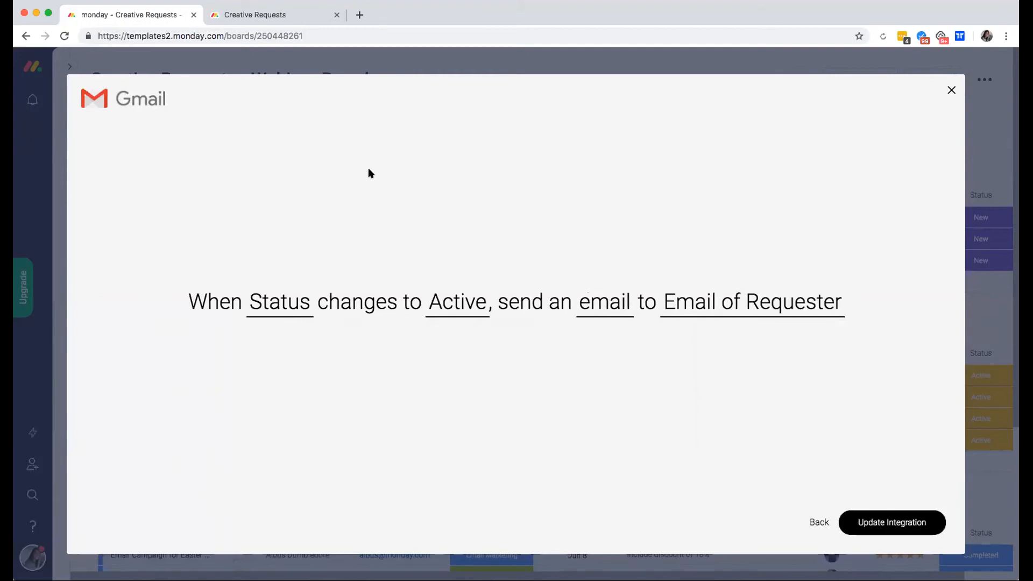
Review the composed email and recipient, then save with Update Integration.
{"action": "left_click", "coordinate": [614, 312]}
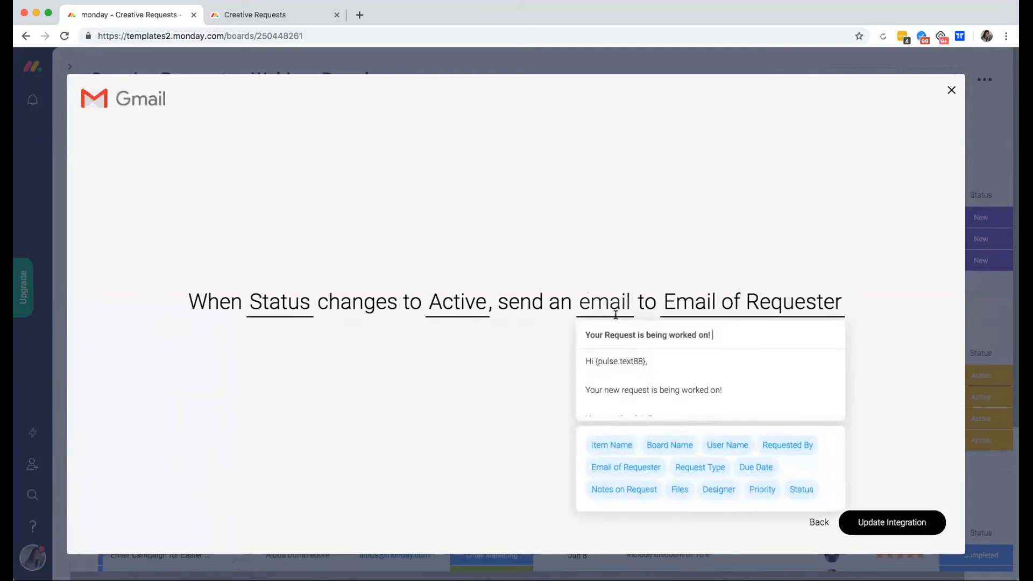
{"action": "scroll", "coordinate": [595, 369], "scroll_direction": "down", "scroll_amount": 3}
{"action": "scroll", "coordinate": [595, 366], "scroll_direction": "up", "scroll_amount": 3}
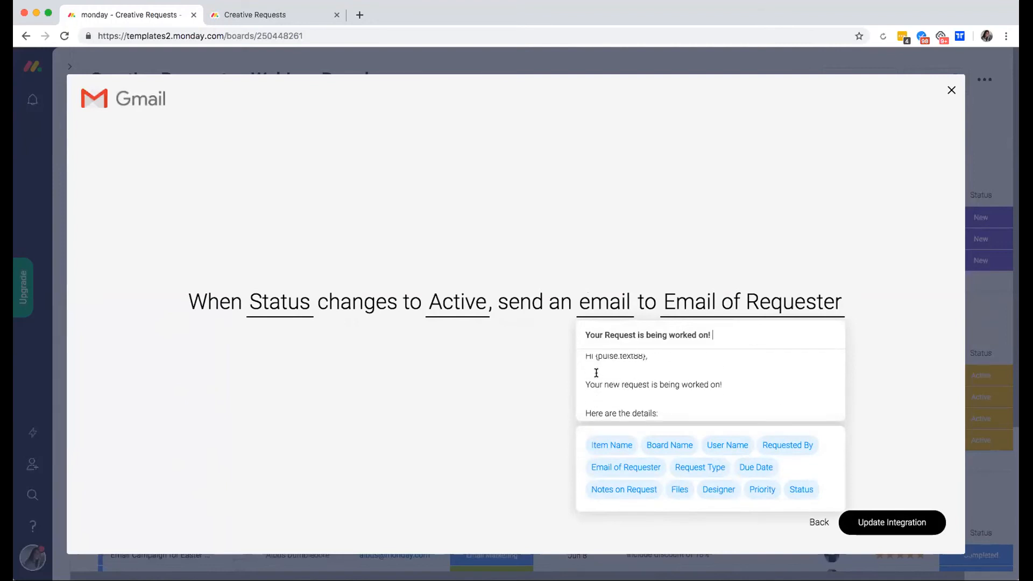
{"action": "left_click", "coordinate": [867, 314]}
{"action": "left_click", "coordinate": [789, 311]}
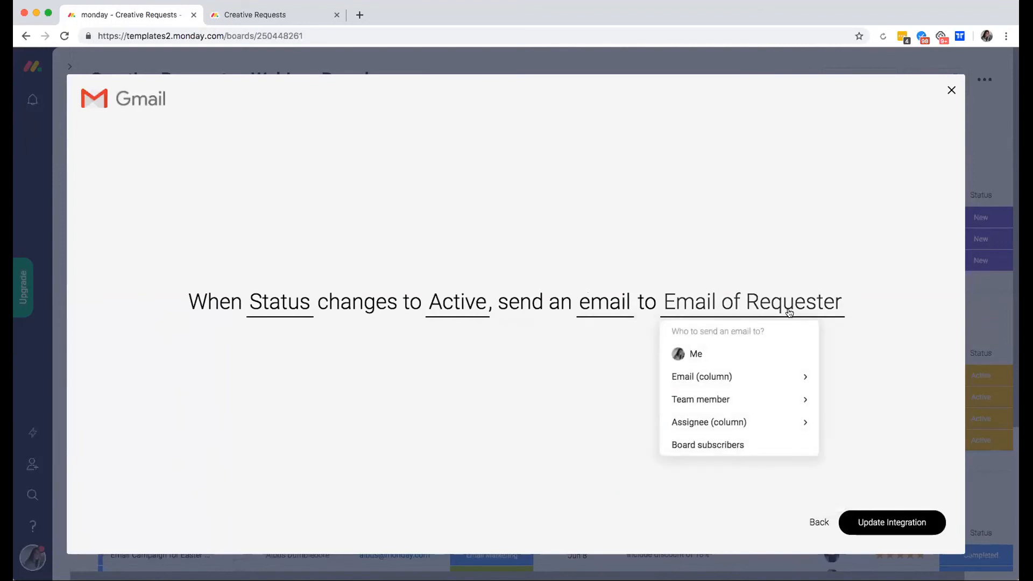
{"action": "left_click", "coordinate": [863, 328]}
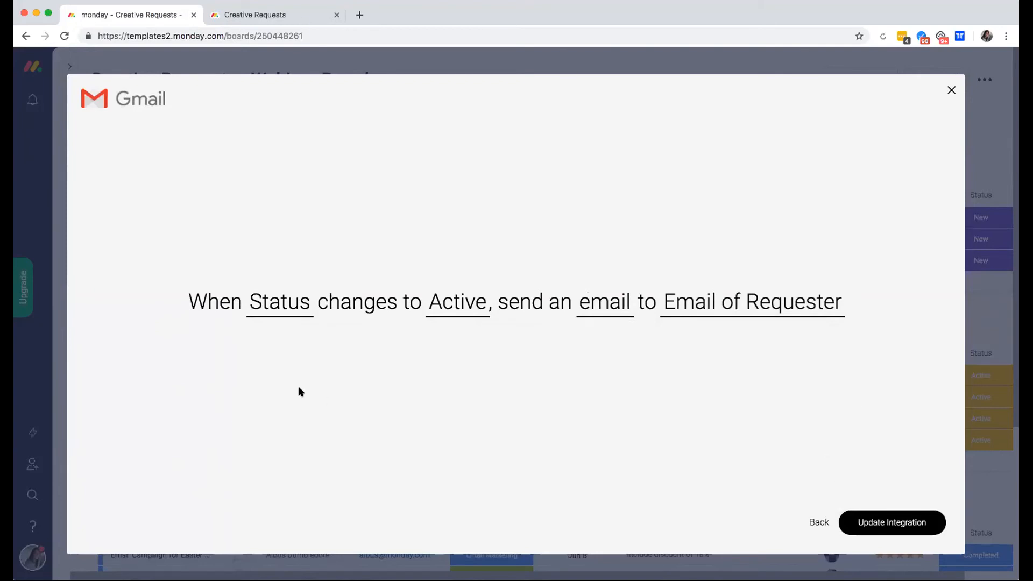
{"action": "left_click", "coordinate": [904, 523]}
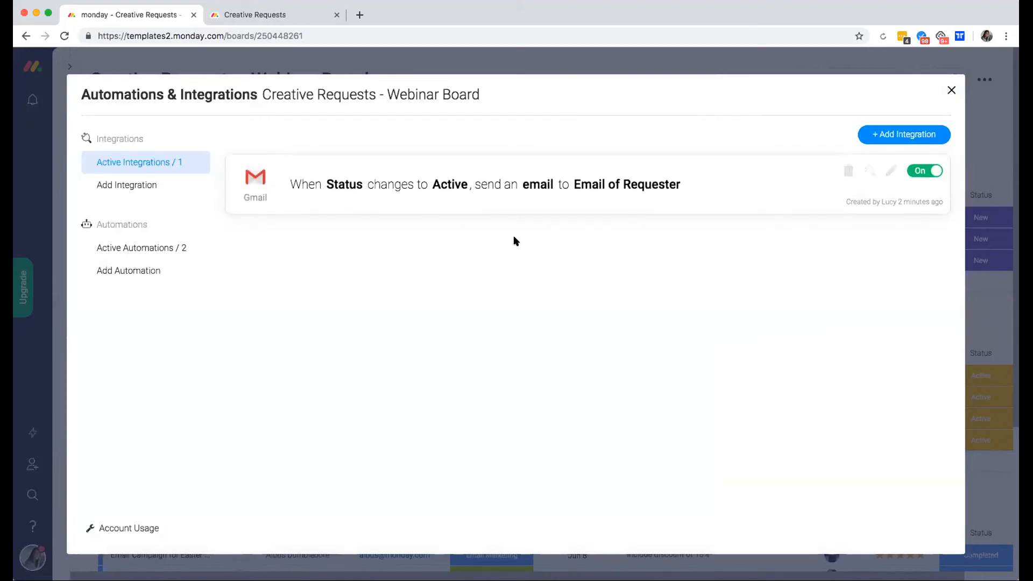
Close the Automations & Integrations window and check the first request's status labels without changing them.
{"action": "left_click", "coordinate": [950, 90]}
{"action": "left_click", "coordinate": [982, 225]}
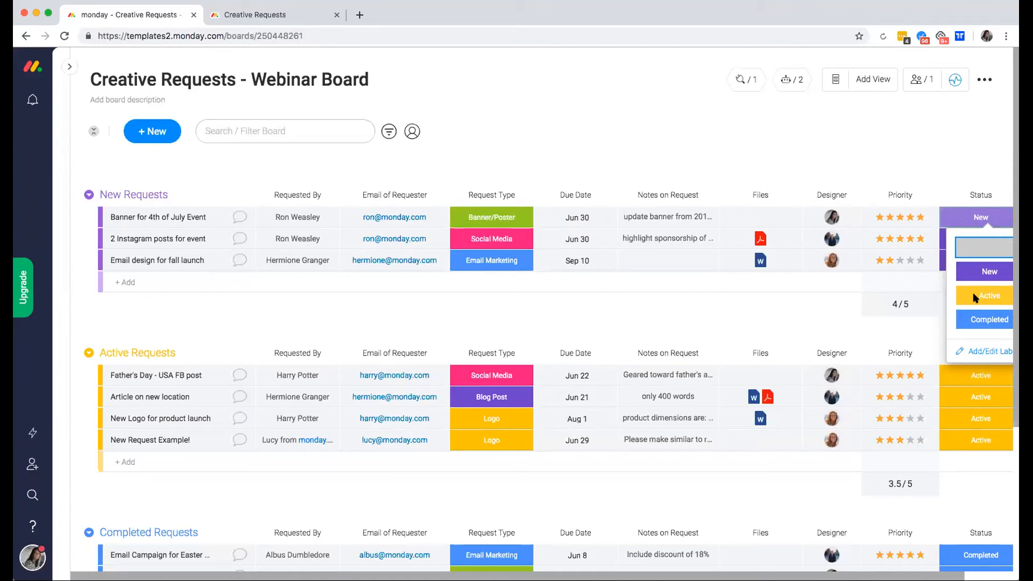
{"action": "left_click", "coordinate": [764, 116]}
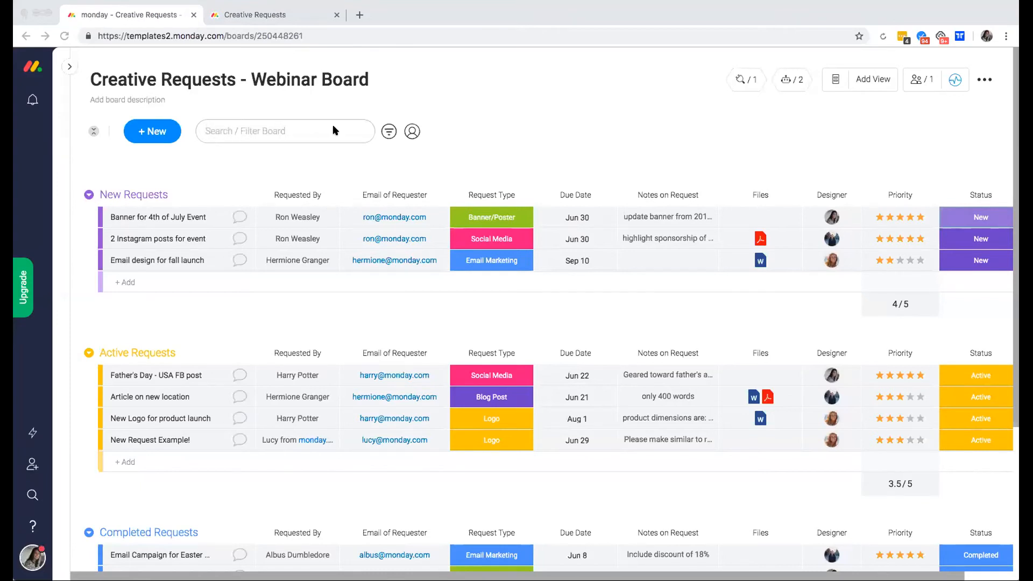
Try filtering the board to requests due this month, then to 5-star priority requests.
{"action": "left_click", "coordinate": [388, 133]}
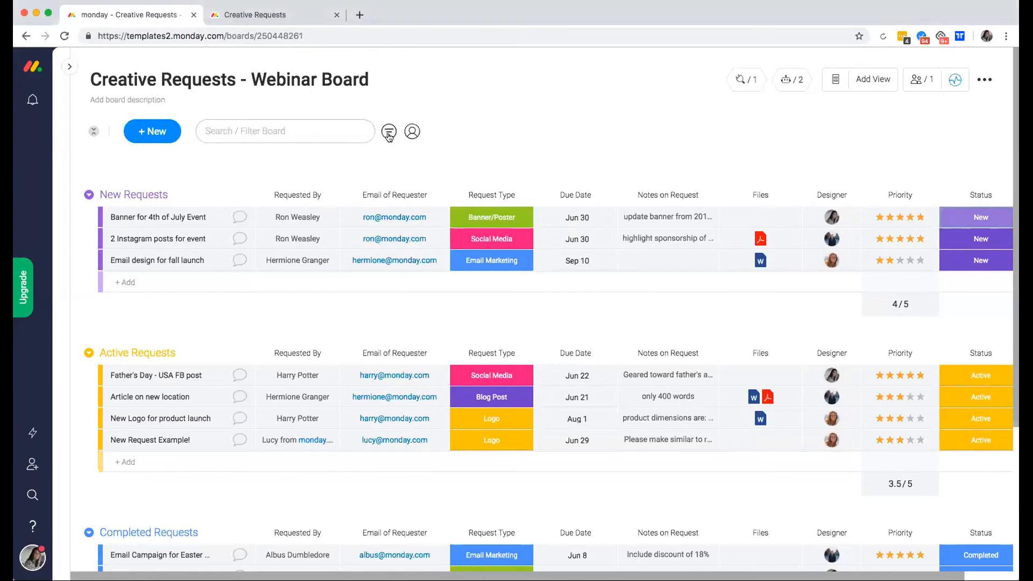
{"action": "left_click", "coordinate": [388, 134]}
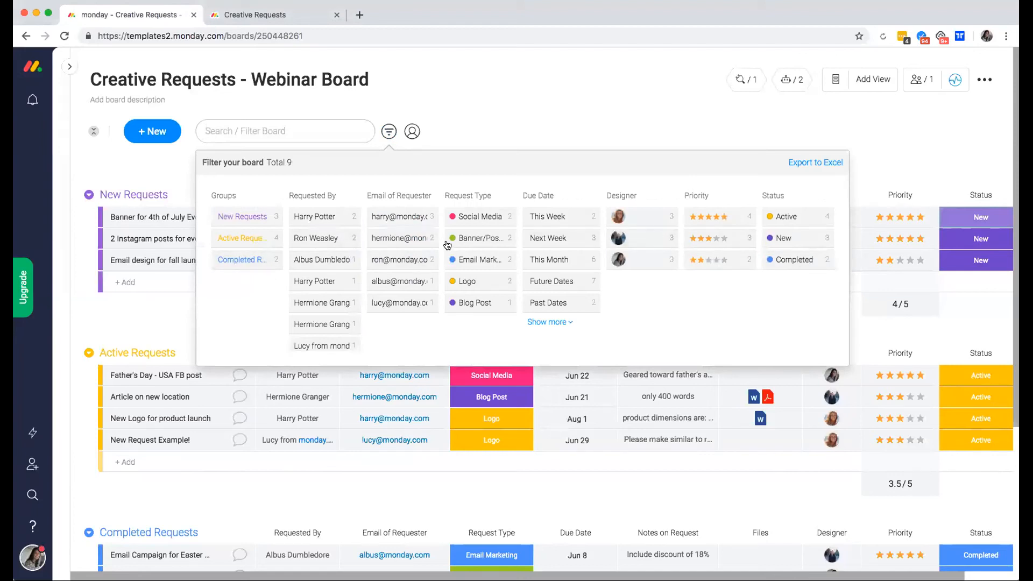
{"action": "left_click", "coordinate": [579, 263]}
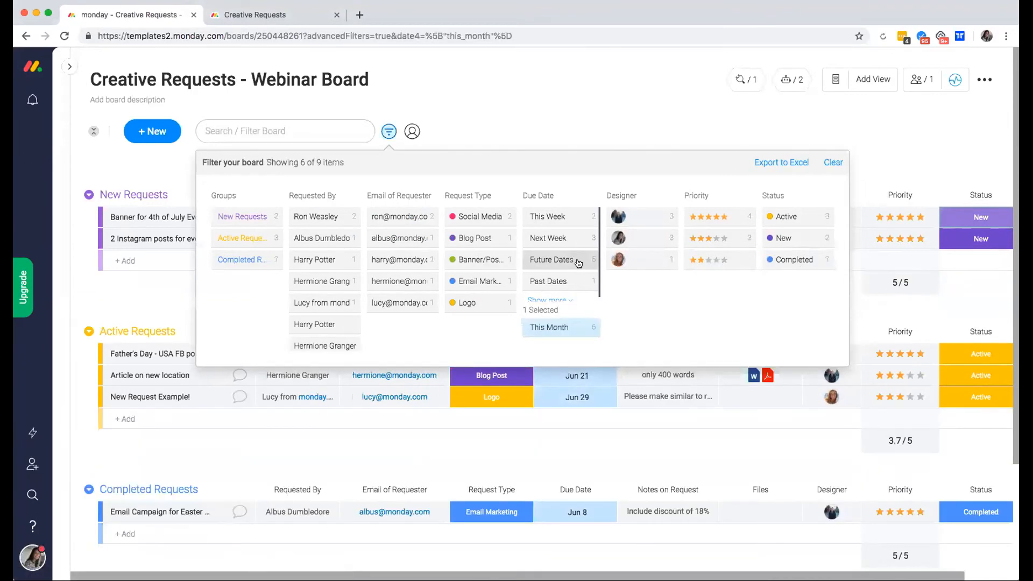
{"action": "left_click", "coordinate": [613, 110]}
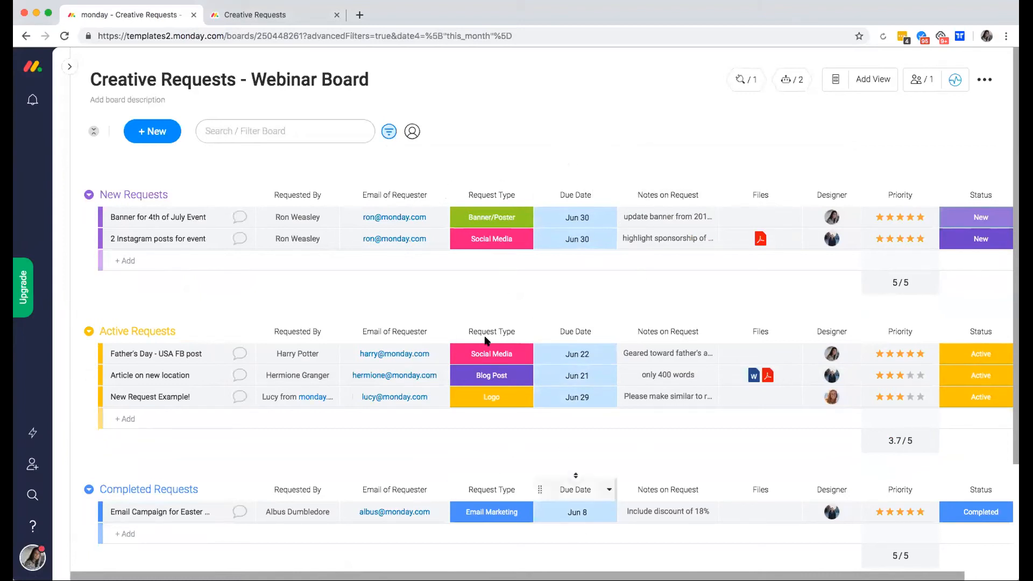
{"action": "left_click", "coordinate": [389, 131]}
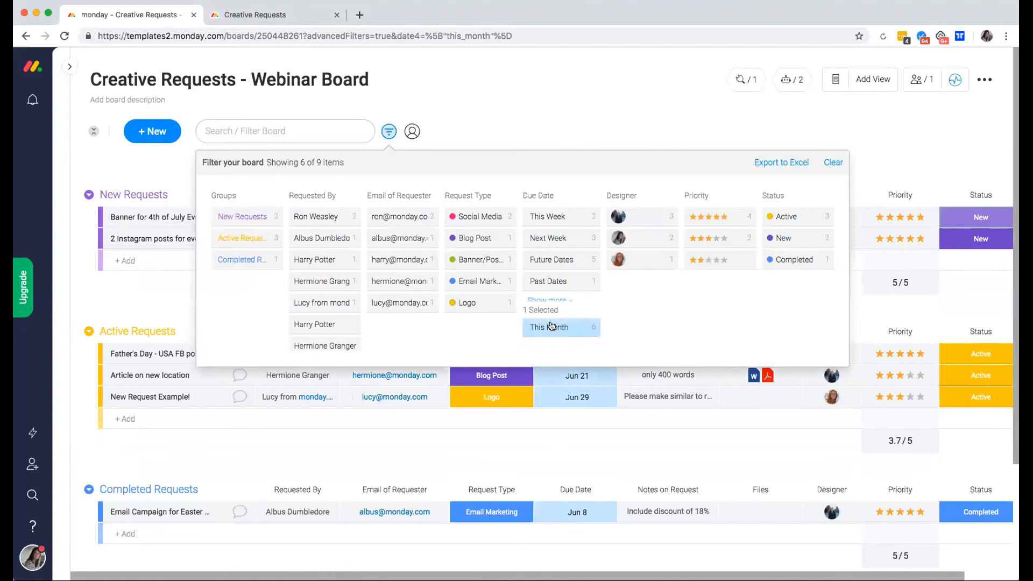
{"action": "left_click", "coordinate": [734, 218]}
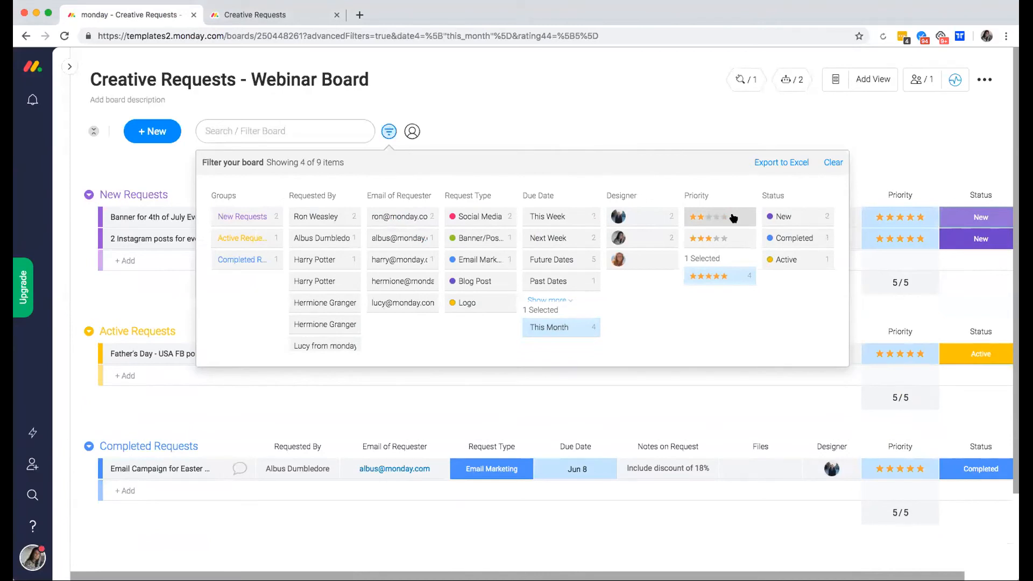
{"action": "left_click", "coordinate": [511, 113]}
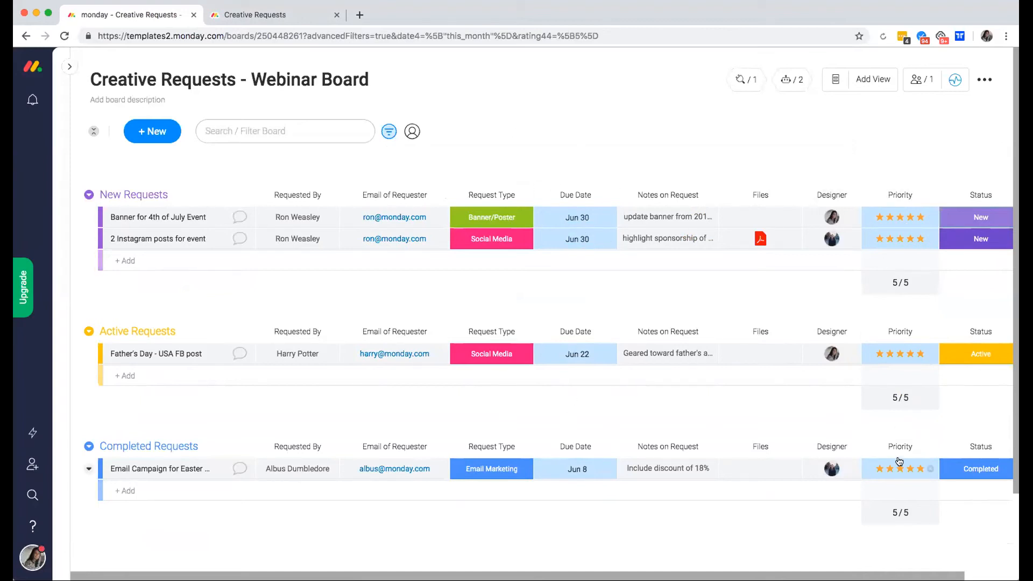
Clear the filters and filter the board by the first Designer's requests.
{"action": "left_click", "coordinate": [388, 131]}
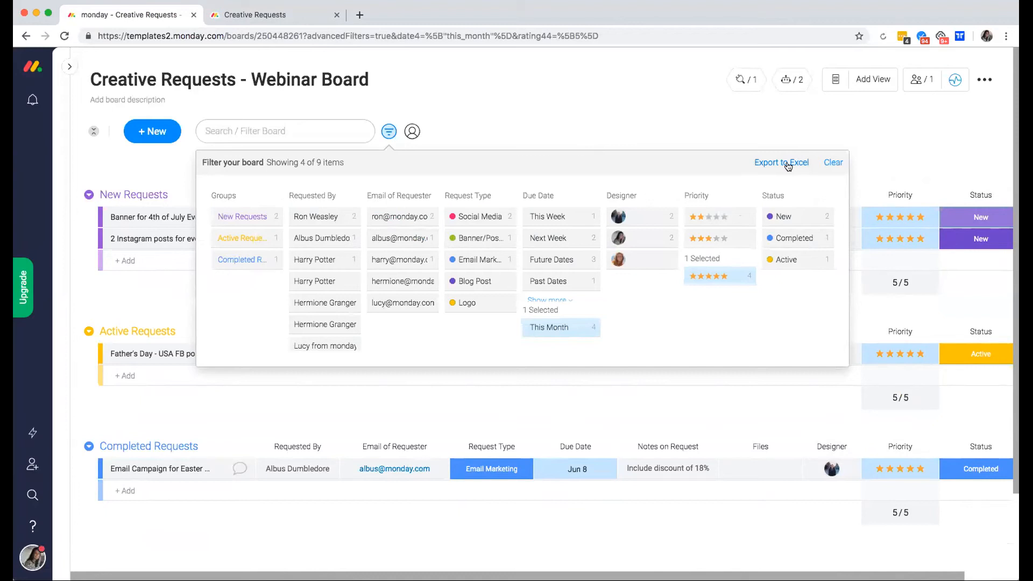
{"action": "left_click", "coordinate": [832, 162]}
{"action": "left_click", "coordinate": [388, 131]}
{"action": "left_click", "coordinate": [618, 217]}
{"action": "left_click", "coordinate": [534, 128]}
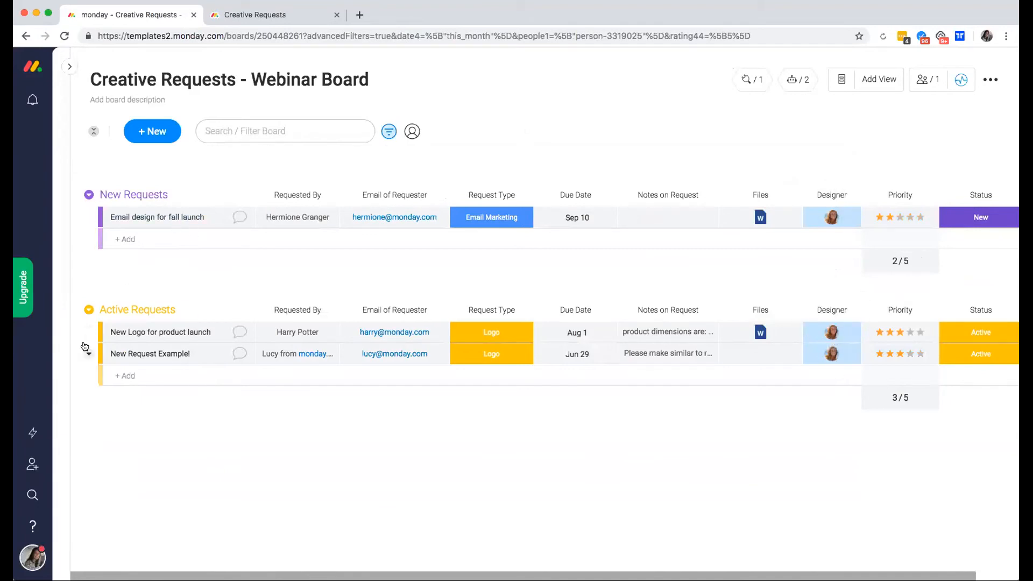
{"action": "left_click", "coordinate": [388, 131]}
Remove all filters so every Creative Requests item shows again.
{"action": "left_click", "coordinate": [832, 163]}
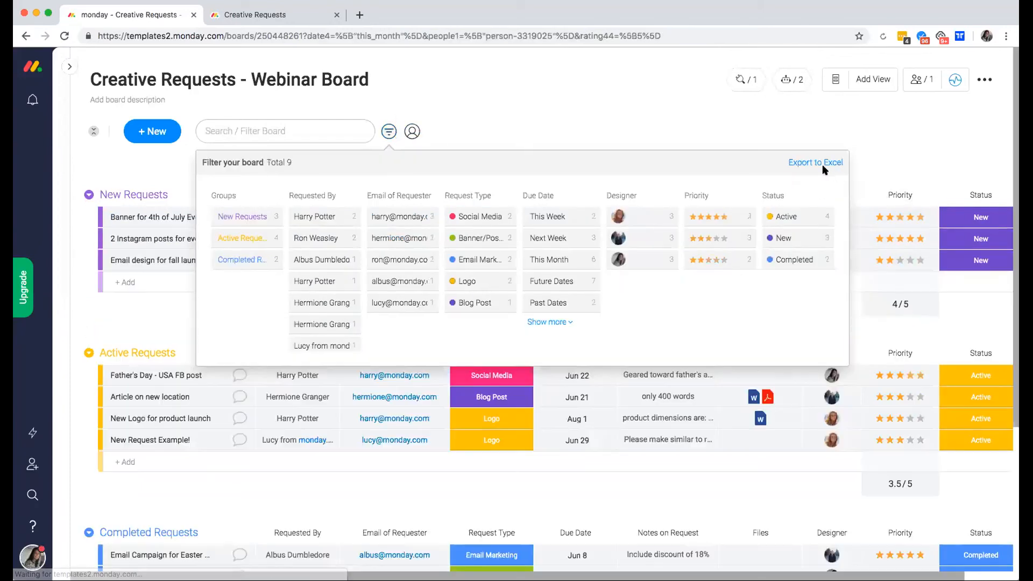
{"action": "left_click", "coordinate": [496, 136]}
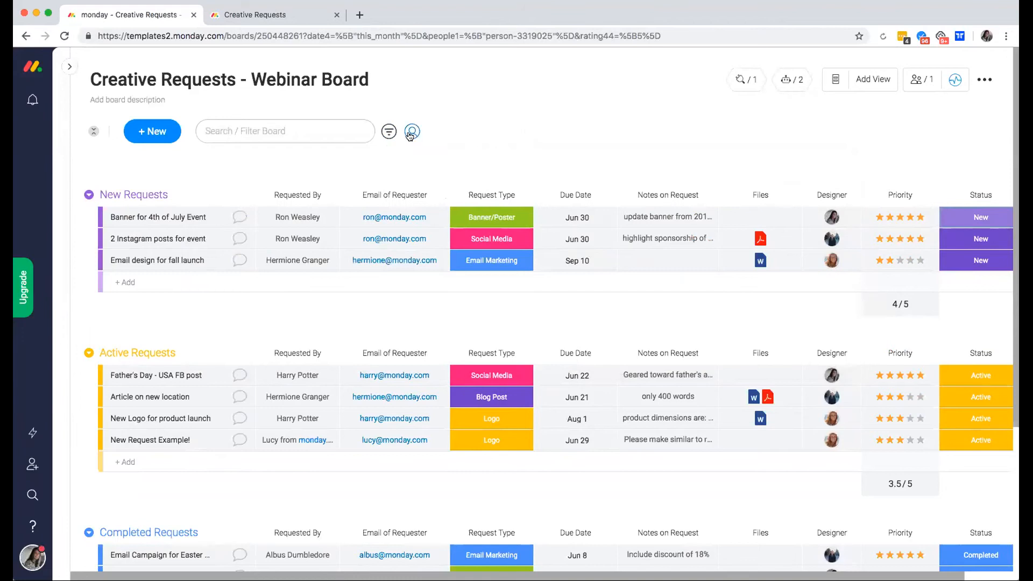
{"action": "mouse_move", "coordinate": [408, 137]}
{"action": "scroll", "coordinate": [593, 123], "scroll_direction": "down", "scroll_amount": 1}
{"action": "scroll", "coordinate": [592, 123], "scroll_direction": "up", "scroll_amount": 1}
Filter the board by the Logo Request Type, then clear that filter.
{"action": "left_click", "coordinate": [388, 132]}
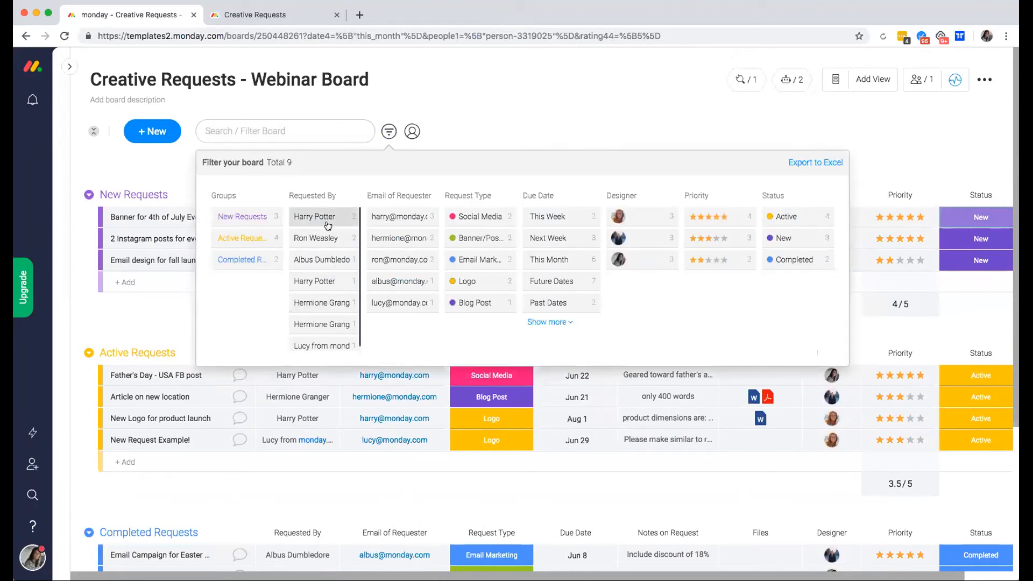
{"action": "scroll", "coordinate": [324, 304], "scroll_direction": "down", "scroll_amount": 1}
{"action": "scroll", "coordinate": [309, 285], "scroll_direction": "up", "scroll_amount": 1}
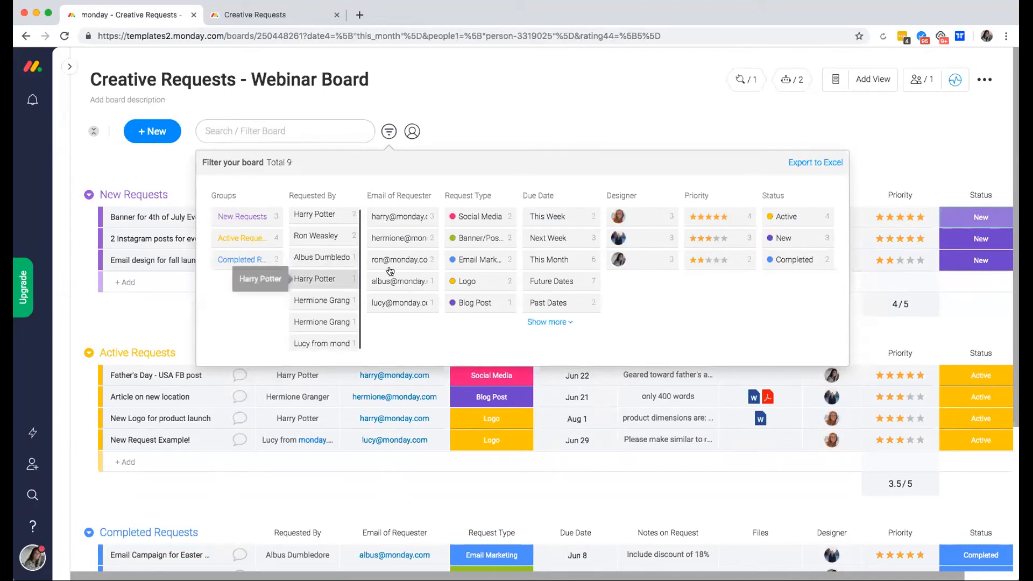
{"action": "left_click", "coordinate": [486, 282]}
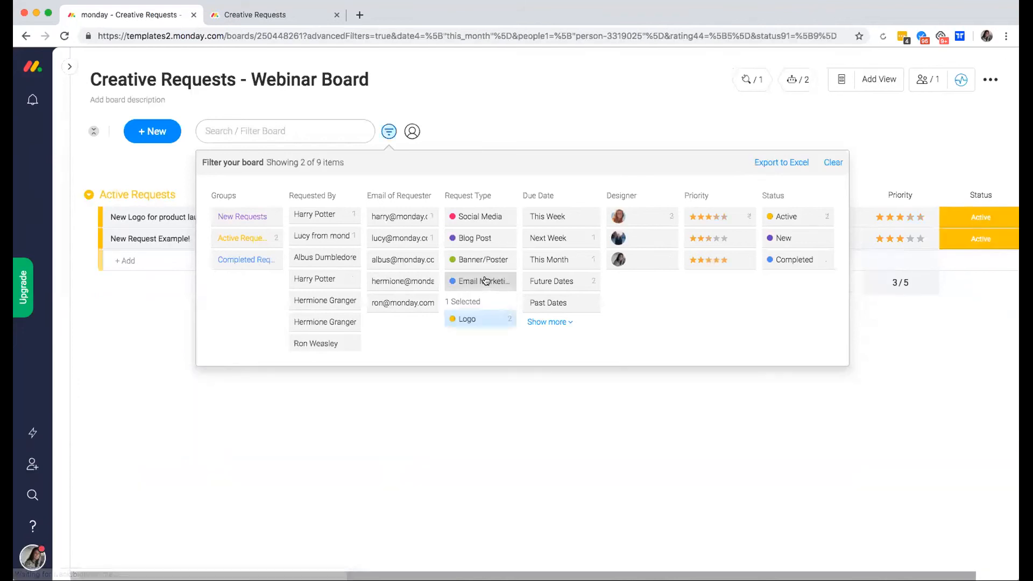
{"action": "left_click", "coordinate": [516, 112]}
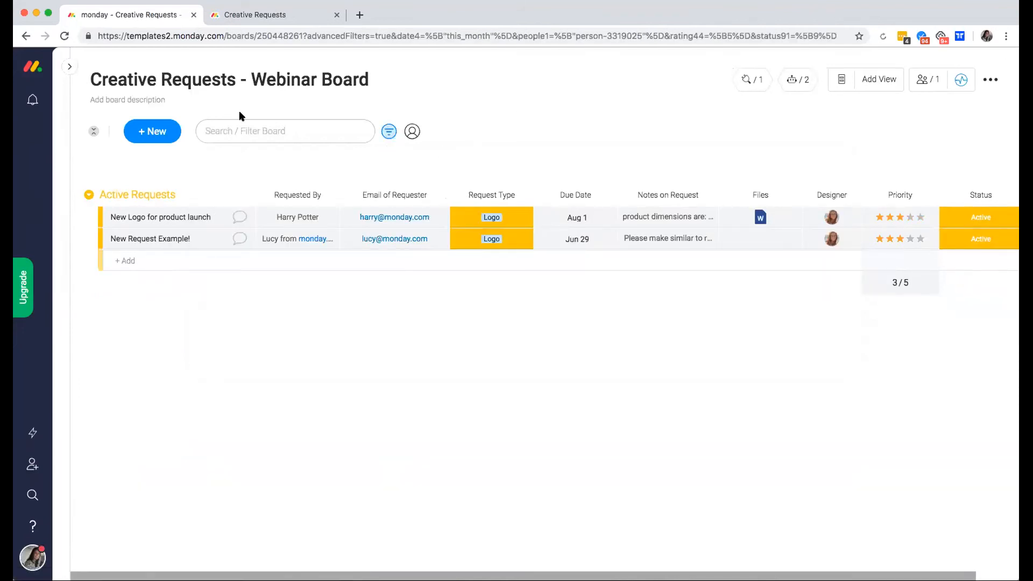
{"action": "left_click", "coordinate": [387, 131]}
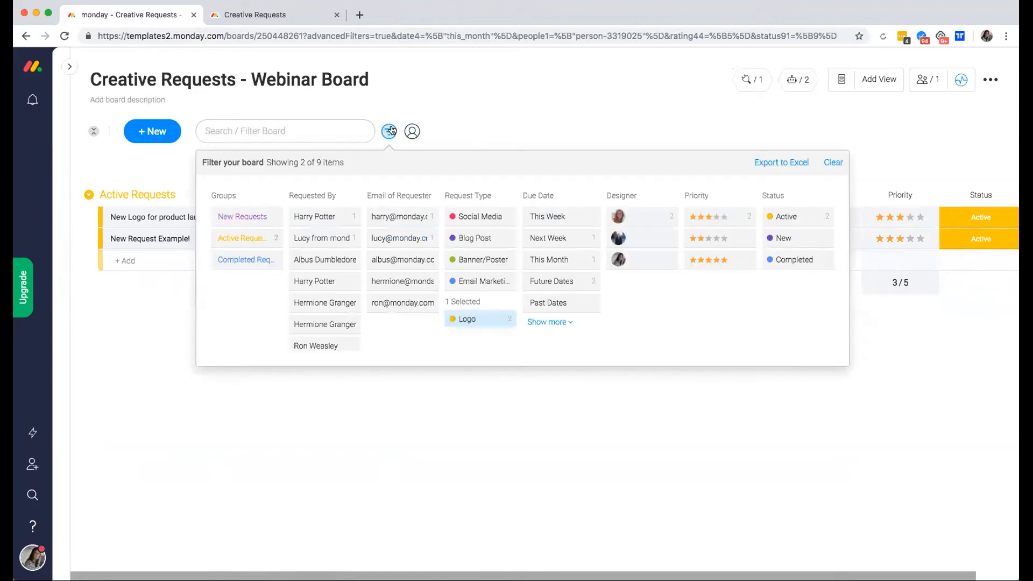
{"action": "left_click", "coordinate": [833, 163]}
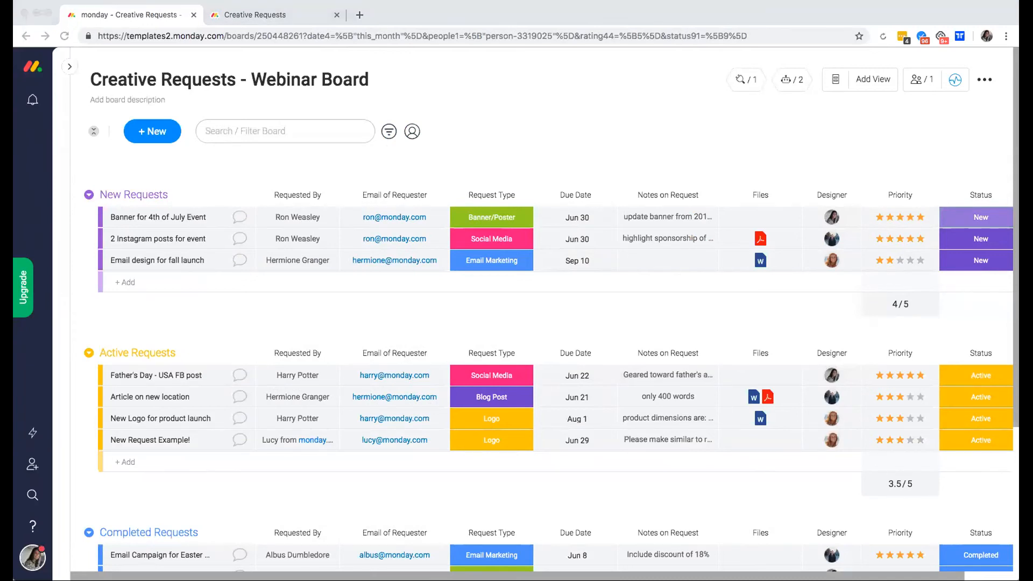
Expand the Boards sidebar and scroll down to the Lucy Webinar Boards folder.
{"action": "left_click", "coordinate": [67, 65]}
{"action": "left_click", "coordinate": [68, 65]}
{"action": "scroll", "coordinate": [92, 230], "scroll_direction": "down", "scroll_amount": 20}
{"action": "scroll", "coordinate": [140, 336], "scroll_direction": "down", "scroll_amount": 20}
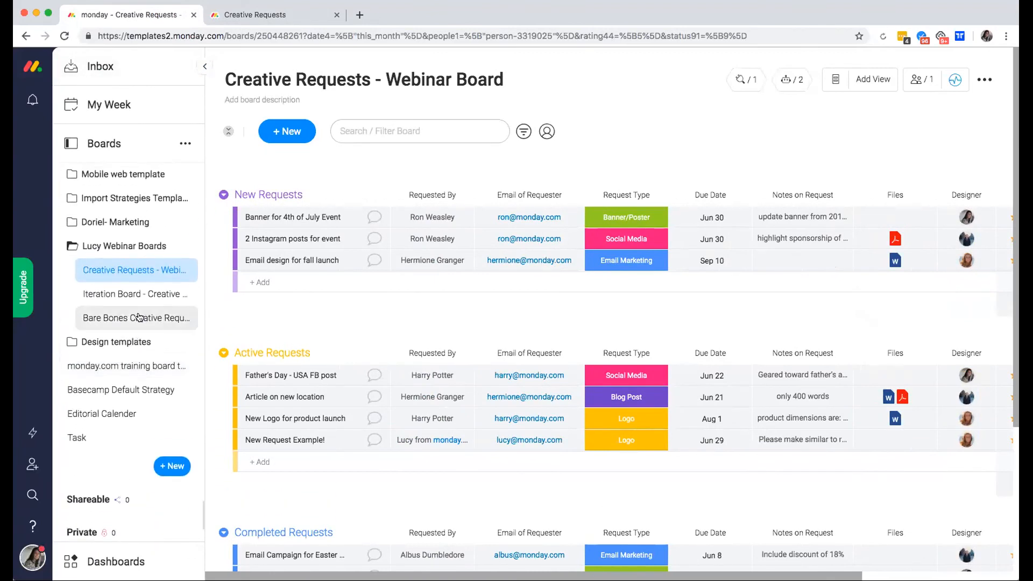
{"action": "left_click", "coordinate": [129, 294]}
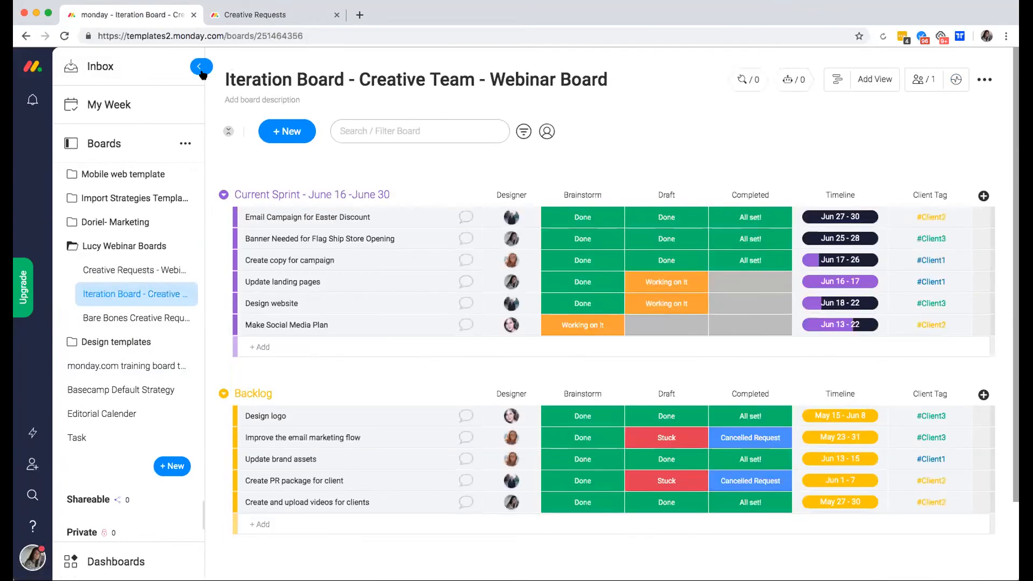
{"action": "left_click", "coordinate": [200, 68]}
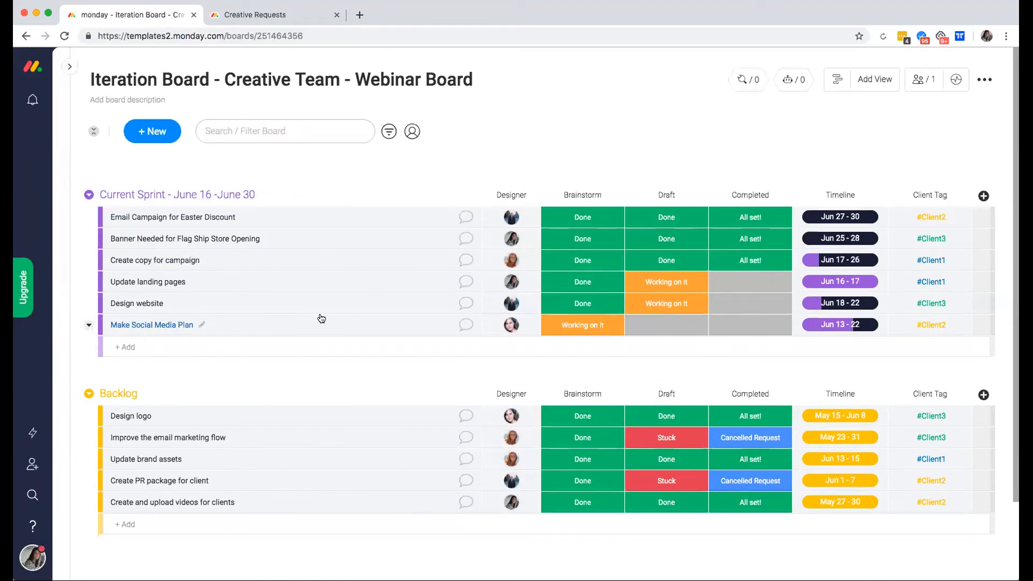
{"action": "left_click", "coordinate": [69, 66]}
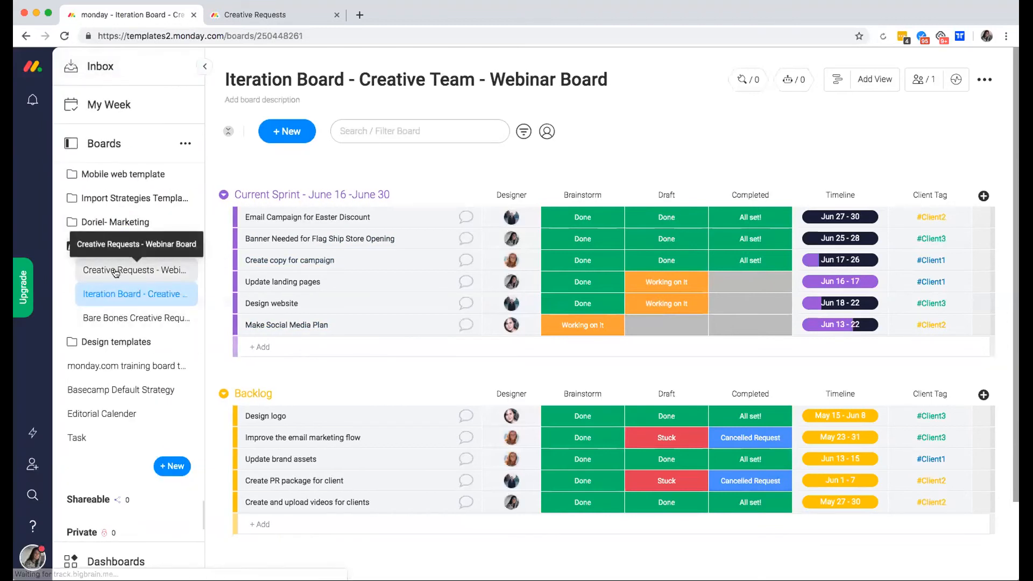
{"action": "left_click", "coordinate": [116, 272]}
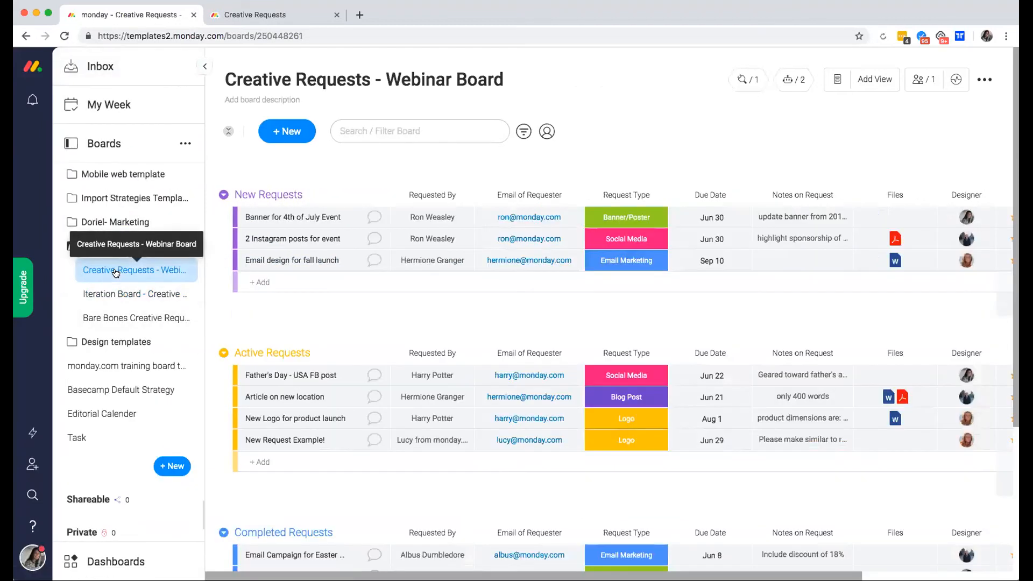
Duplicate the Article on new location request and select the copy.
{"action": "left_click", "coordinate": [243, 400]}
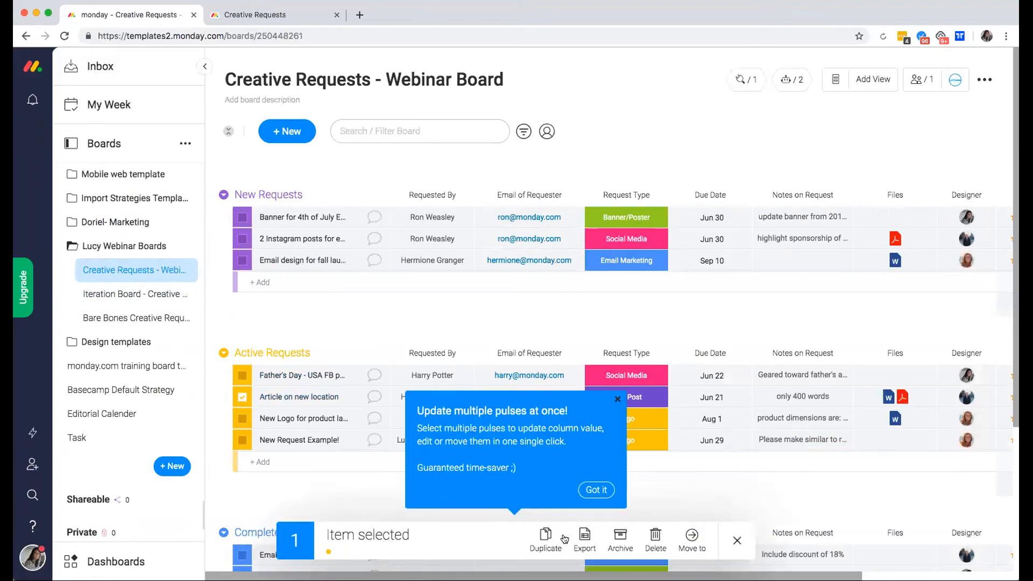
{"action": "left_click", "coordinate": [545, 535]}
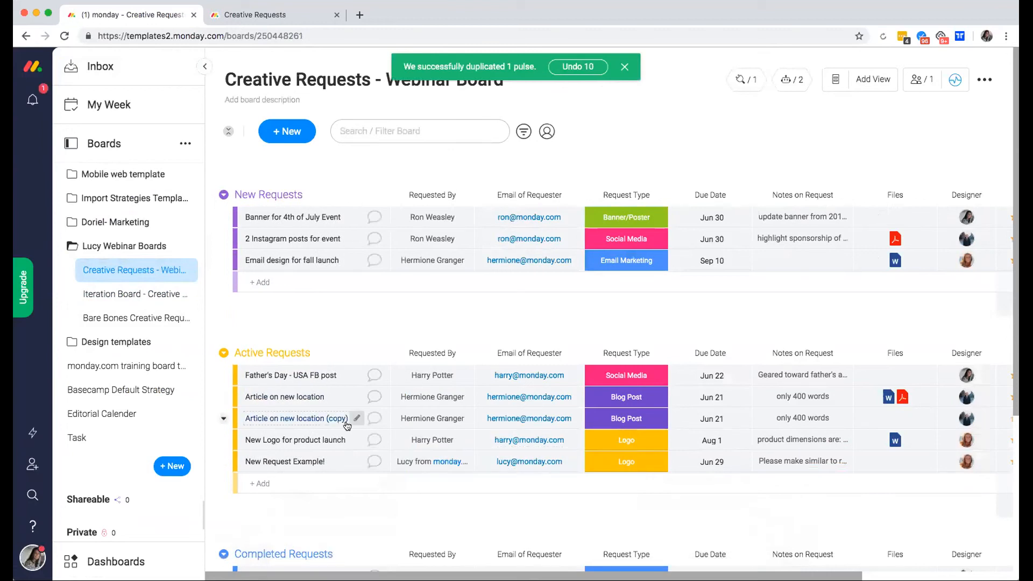
{"action": "left_click", "coordinate": [242, 461]}
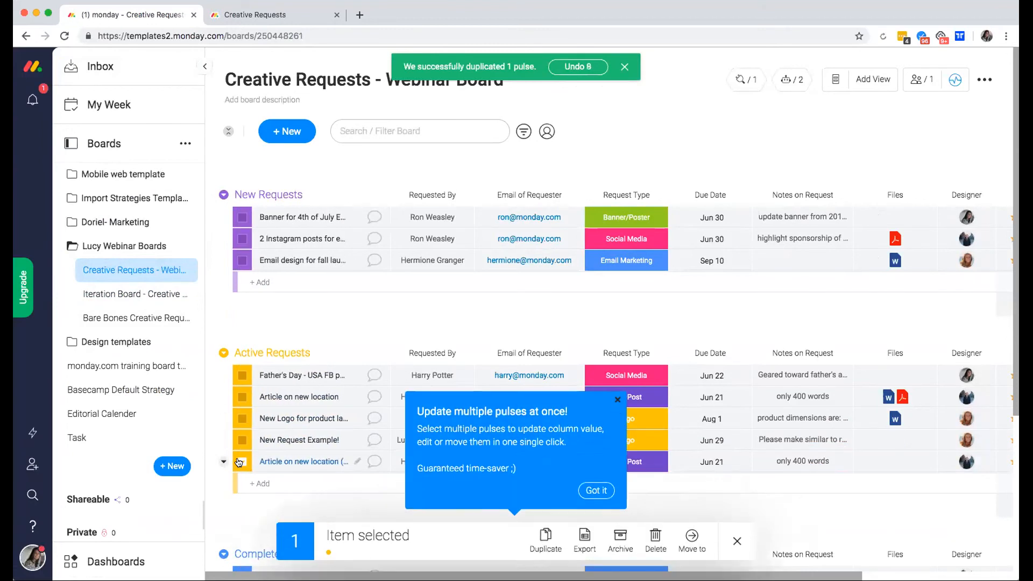
Move the copy to the Iteration Board's Current Sprint group, then go to that board.
{"action": "left_click", "coordinate": [694, 538]}
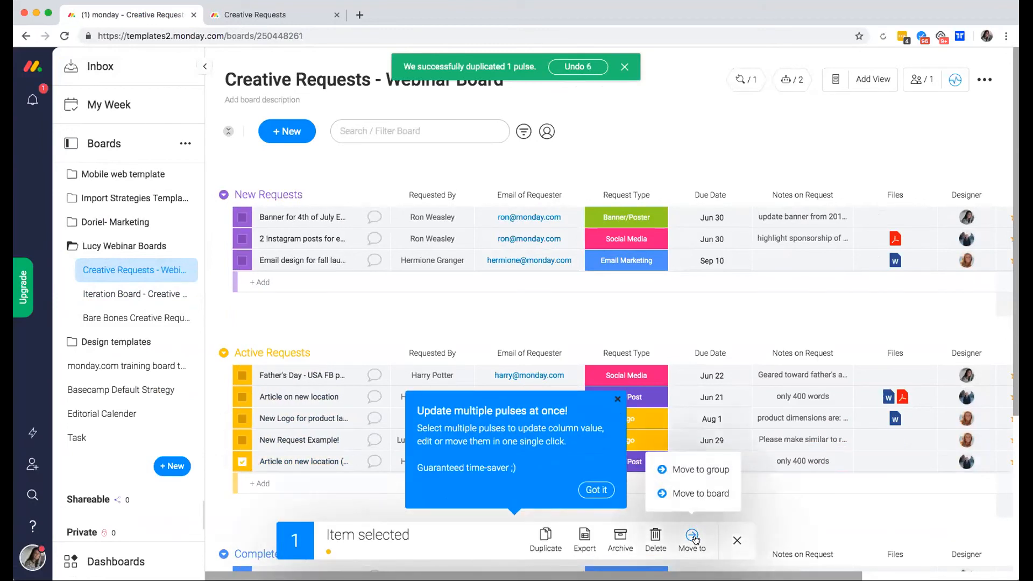
{"action": "left_click", "coordinate": [697, 495]}
{"action": "type", "text": "webin"}
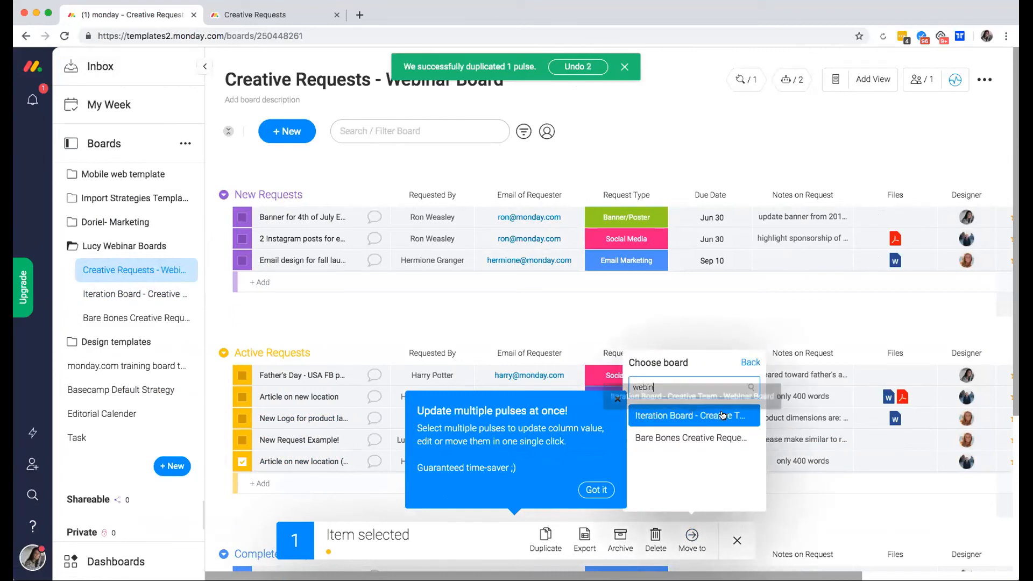
{"action": "left_click", "coordinate": [722, 415]}
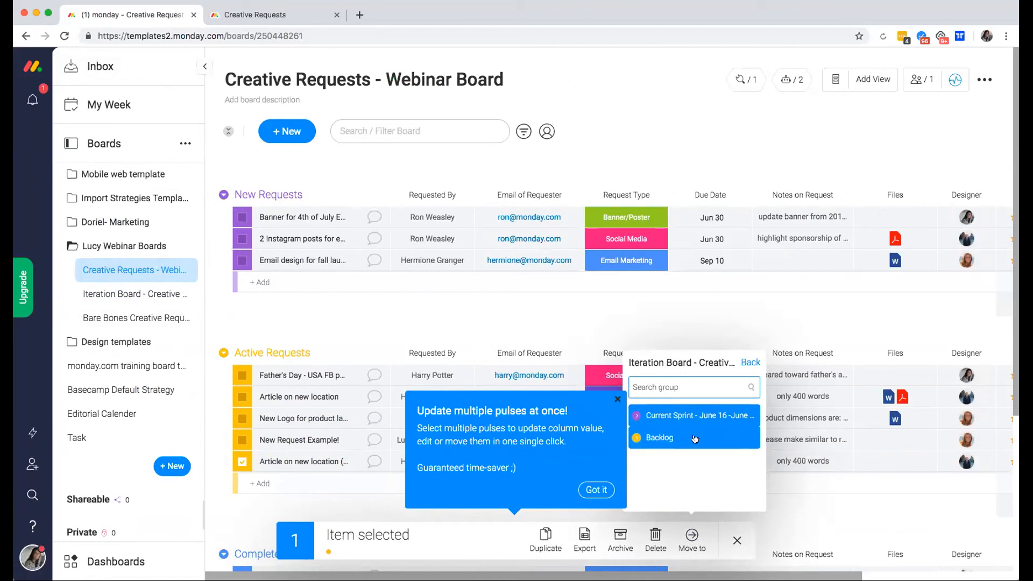
{"action": "left_click", "coordinate": [690, 415]}
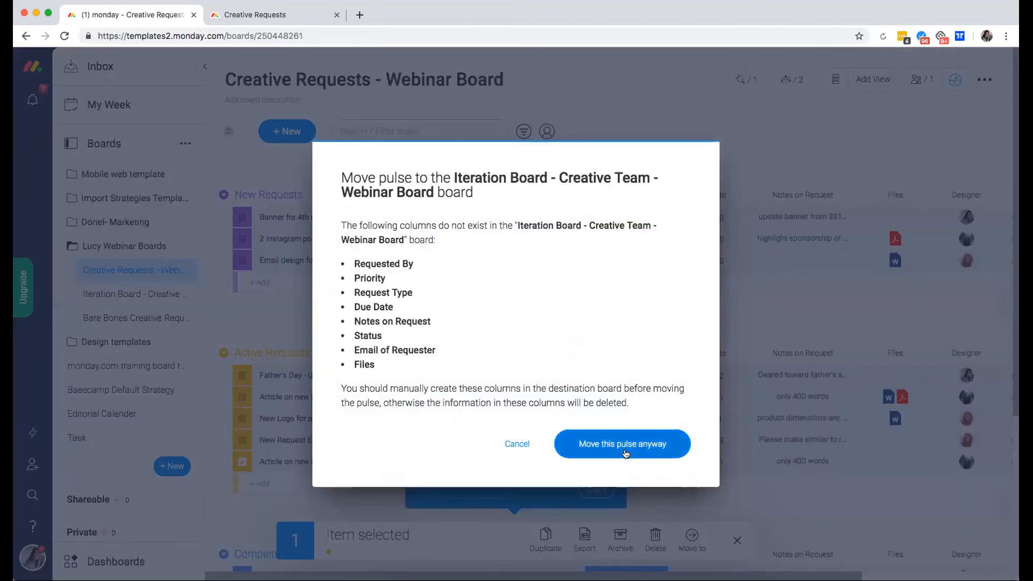
{"action": "left_click", "coordinate": [623, 444]}
{"action": "left_click", "coordinate": [146, 297]}
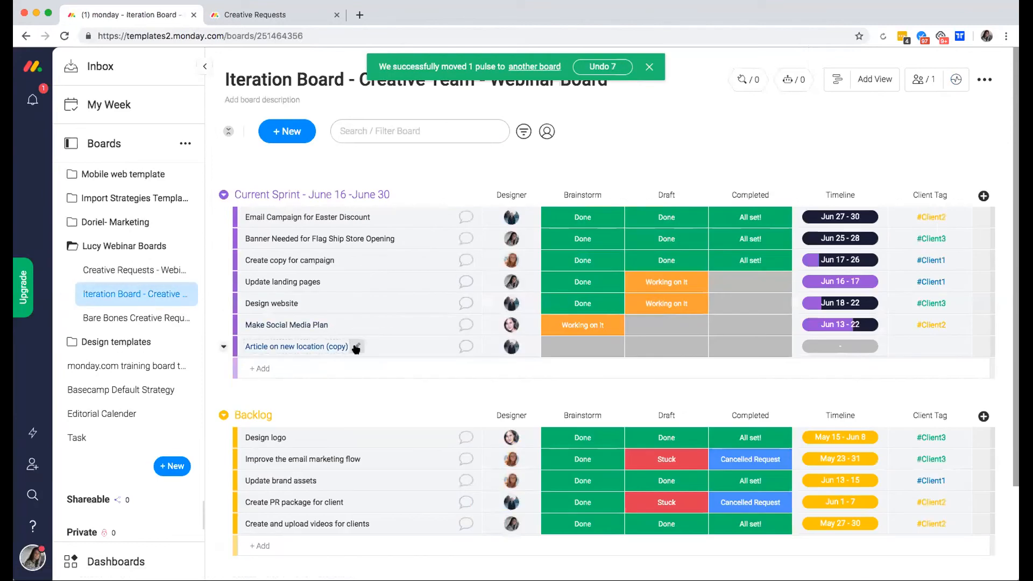
Delete the '(copy)' suffix so the item reads 'Article on new location'.
{"action": "left_click", "coordinate": [355, 346]}
{"action": "left_click_drag", "start_coordinate": [348, 346], "coordinate": [321, 342]}
{"action": "key", "text": "BackSpace"}
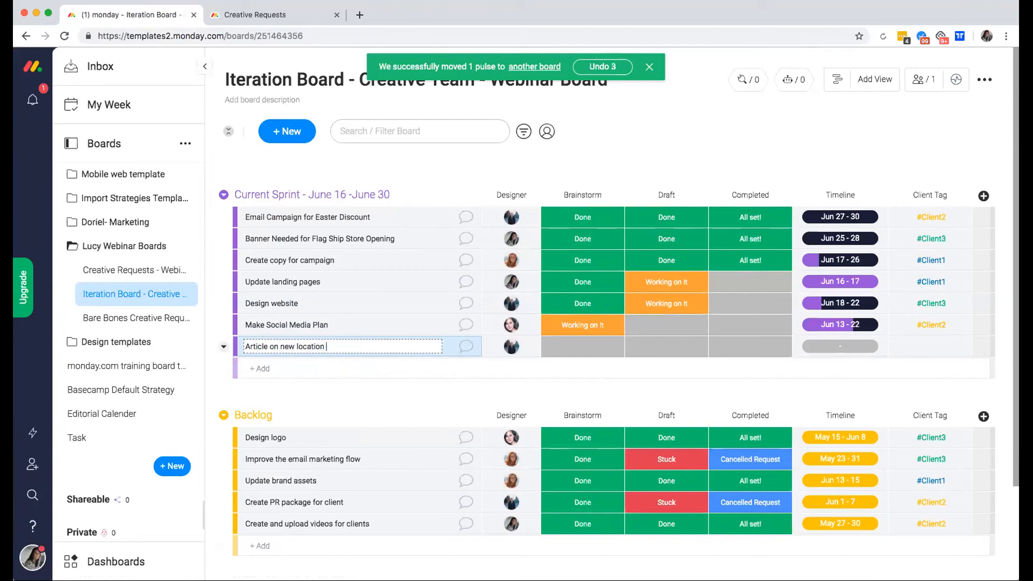
{"action": "key", "text": "Return"}
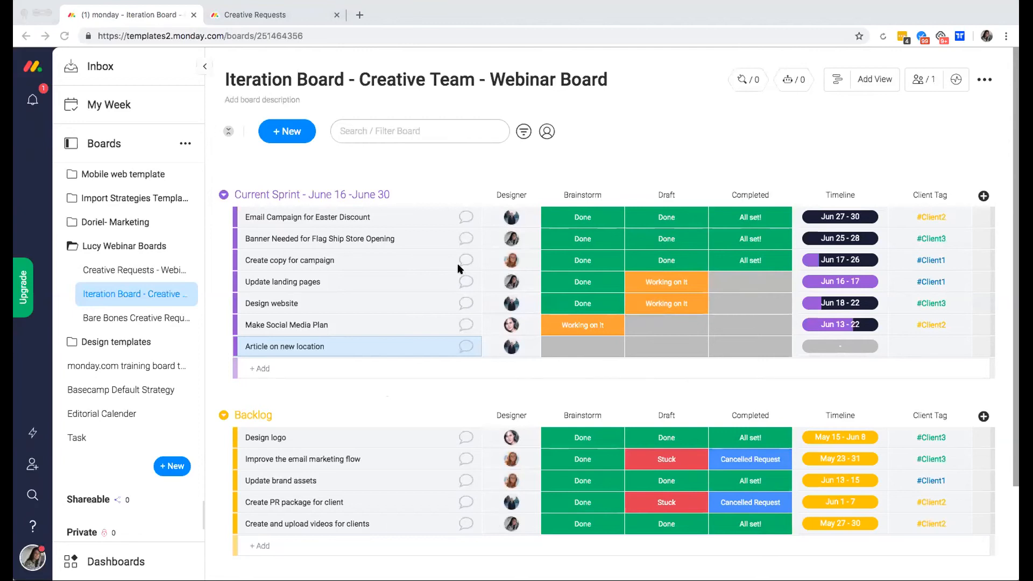
Add a Mirror column connected to the Creative Requests - Webinar Board.
{"action": "left_click", "coordinate": [982, 197]}
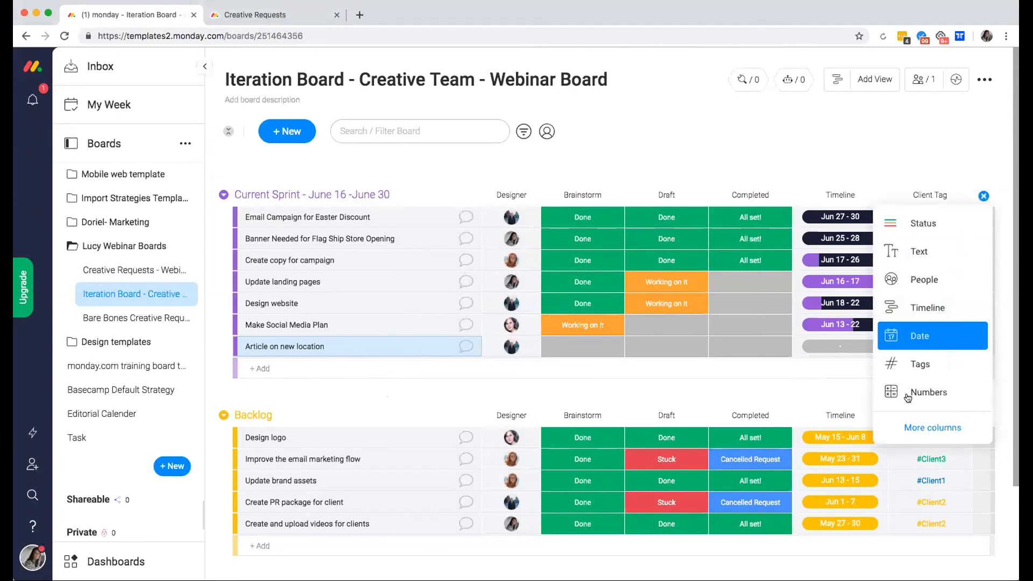
{"action": "left_click", "coordinate": [937, 430]}
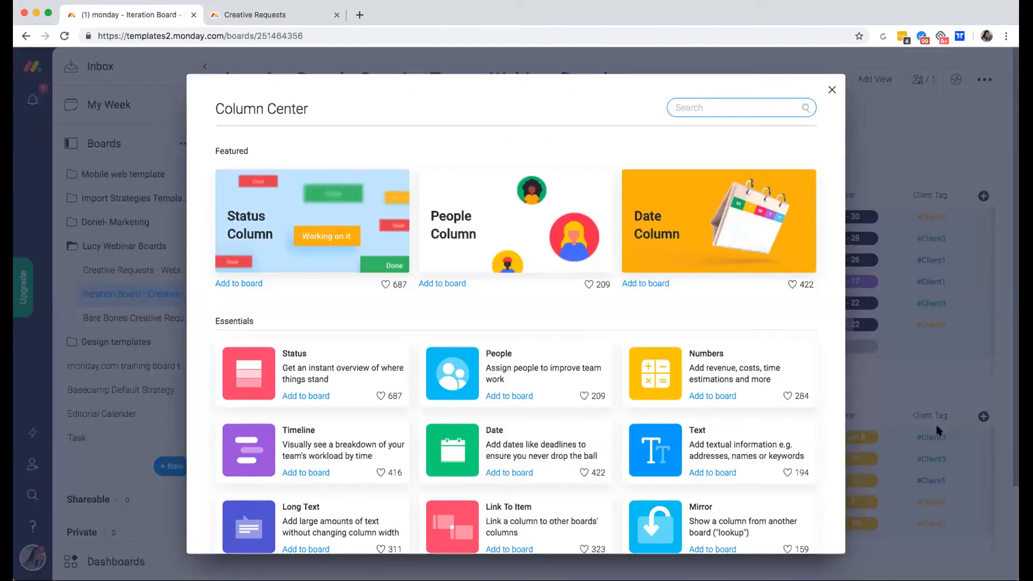
{"action": "type", "text": "mirr"}
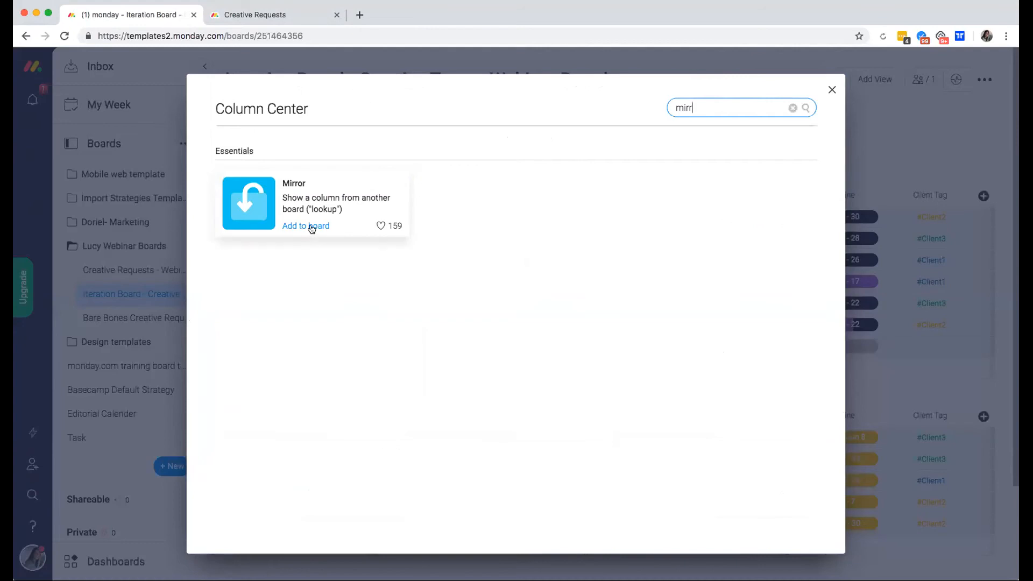
{"action": "left_click", "coordinate": [314, 216]}
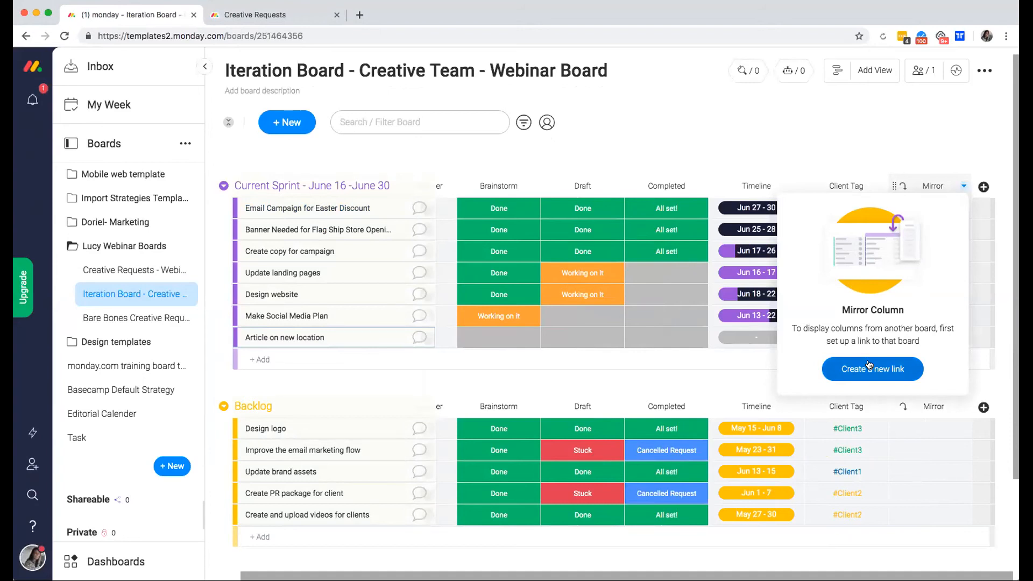
{"action": "left_click", "coordinate": [869, 366]}
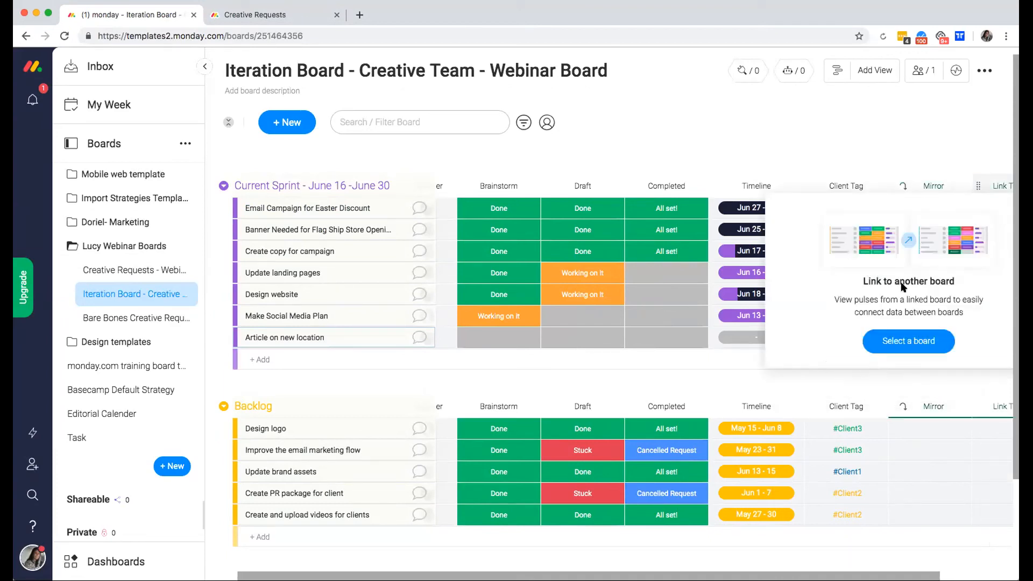
{"action": "left_click", "coordinate": [904, 338]}
{"action": "type", "text": "c"}
{"action": "key", "text": "BackSpace"}
{"action": "type", "text": "webin"}
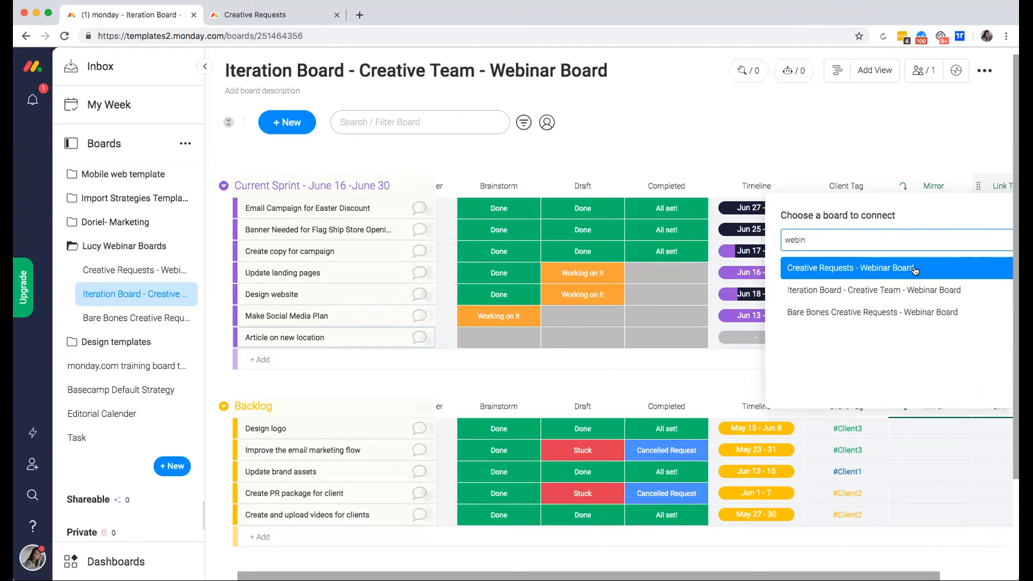
{"action": "left_click", "coordinate": [914, 269]}
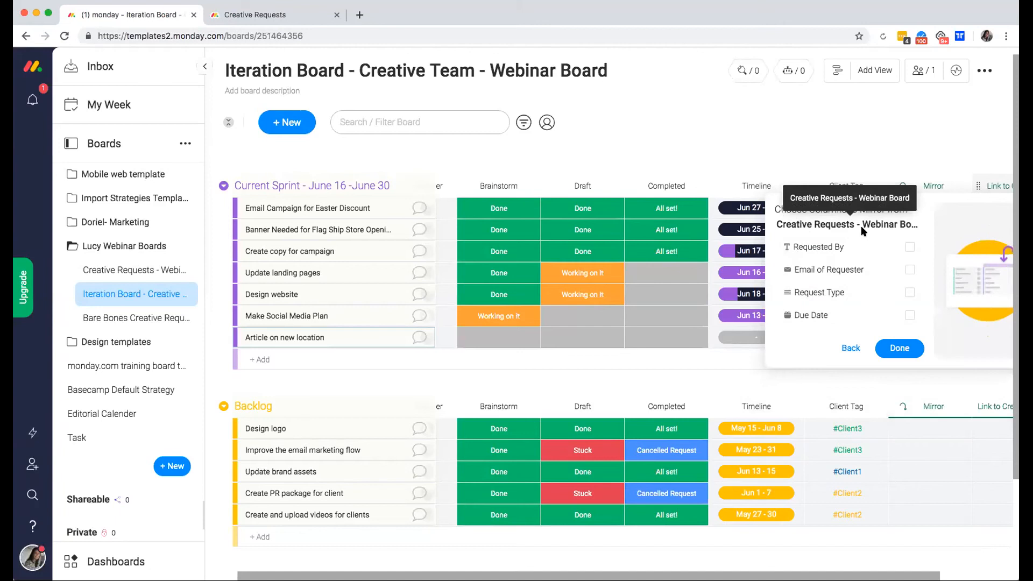
Mirror the Requested By, Request Type and Files columns.
{"action": "left_click", "coordinate": [910, 247]}
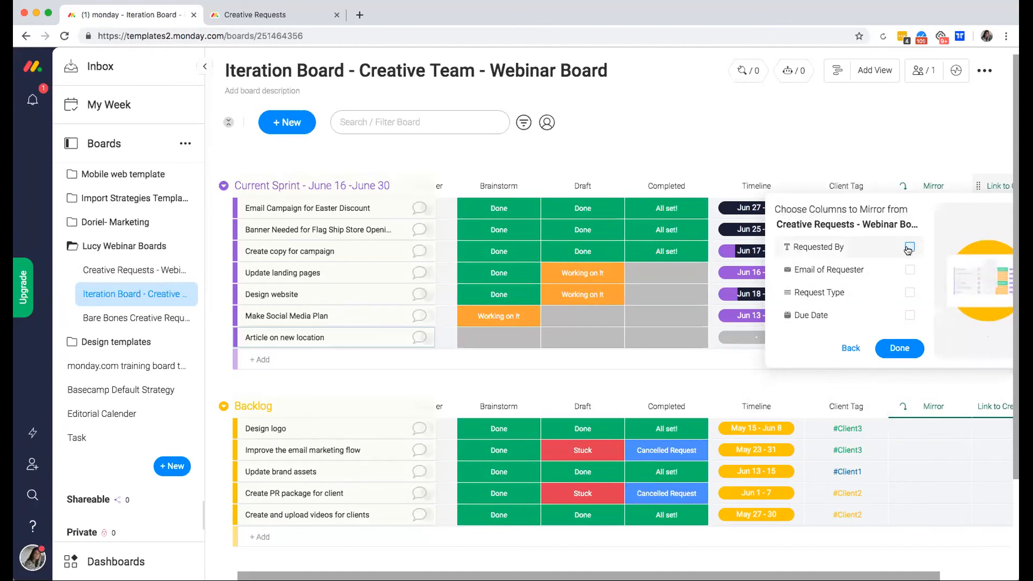
{"action": "scroll", "coordinate": [896, 257], "scroll_direction": "down", "scroll_amount": 2}
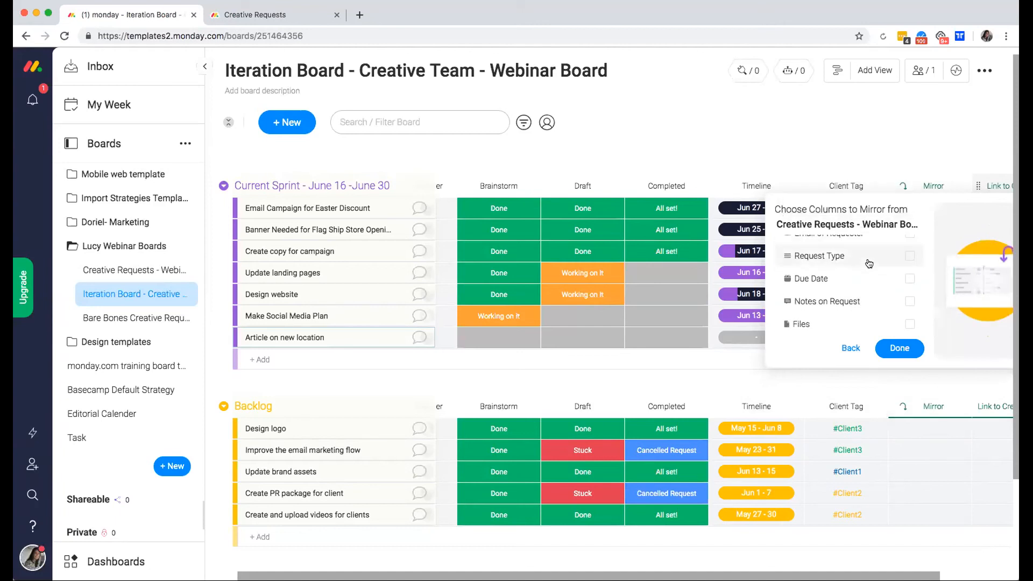
{"action": "left_click", "coordinate": [909, 256]}
{"action": "scroll", "coordinate": [855, 276], "scroll_direction": "down", "scroll_amount": 3}
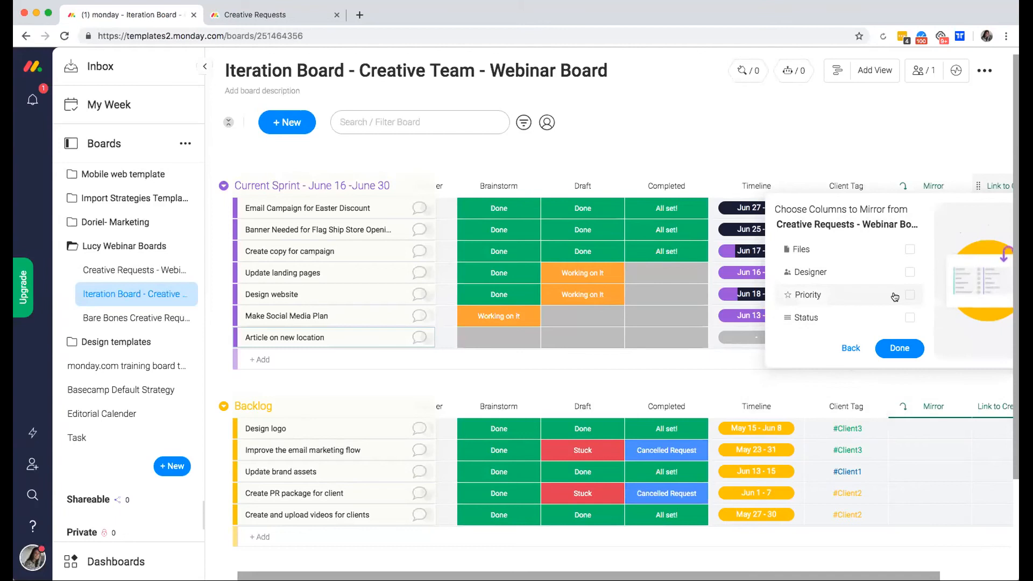
{"action": "left_click", "coordinate": [910, 249]}
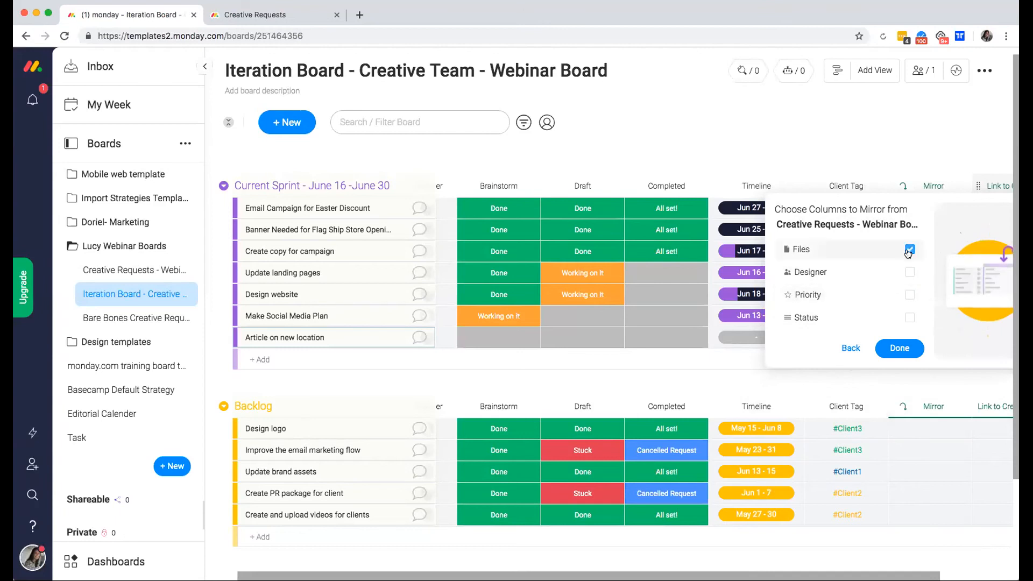
{"action": "left_click", "coordinate": [894, 349]}
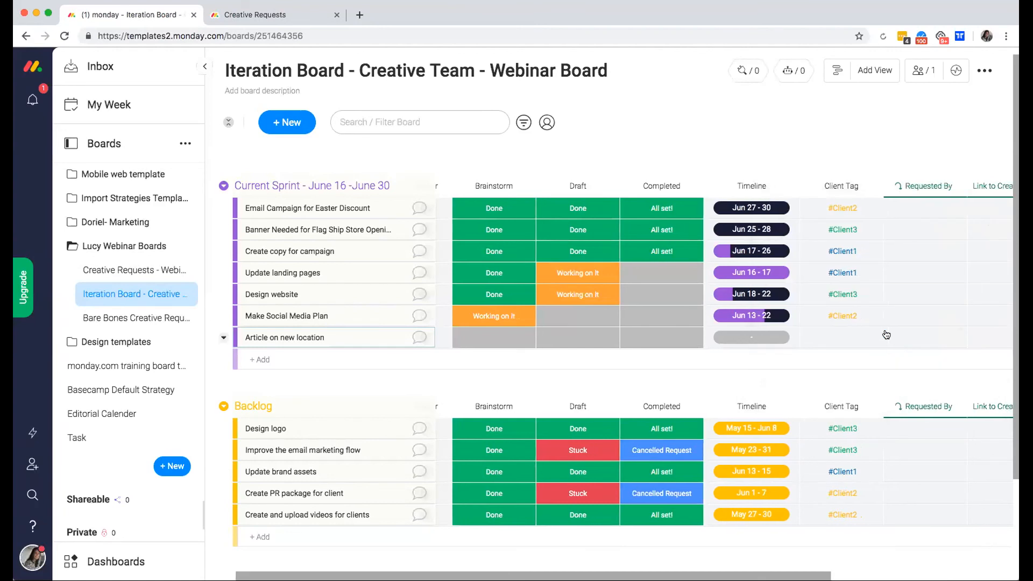
Move the Link to Creative Requests column before Requested By and collapse the boards sidebar.
{"action": "left_click_drag", "start_coordinate": [785, 186], "coordinate": [717, 185]}
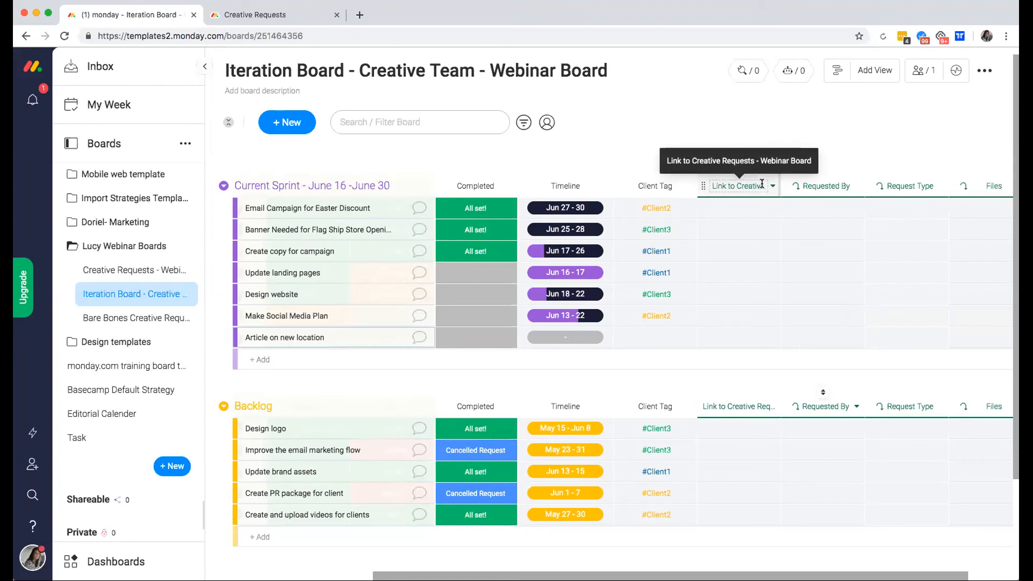
{"action": "left_click", "coordinate": [204, 66]}
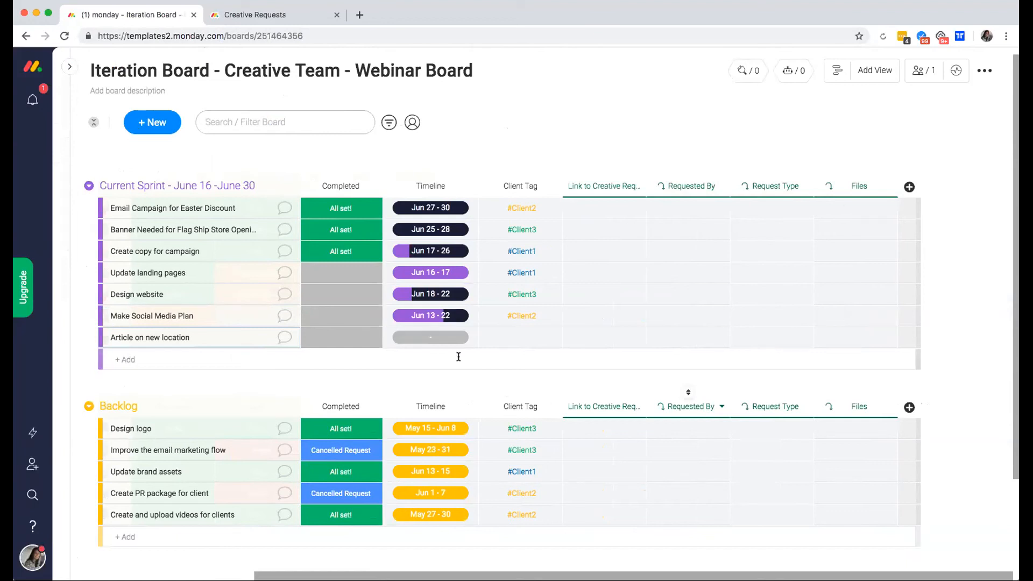
{"action": "scroll", "coordinate": [459, 356], "scroll_direction": "left", "scroll_amount": 5}
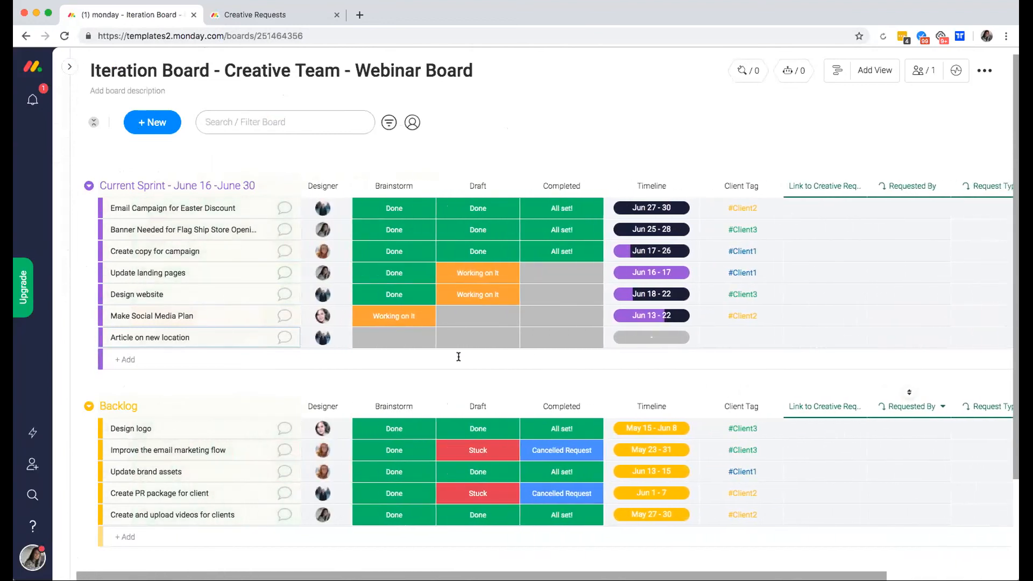
{"action": "scroll", "coordinate": [459, 356], "scroll_direction": "right", "scroll_amount": 2}
{"action": "scroll", "coordinate": [458, 357], "scroll_direction": "right", "scroll_amount": 1}
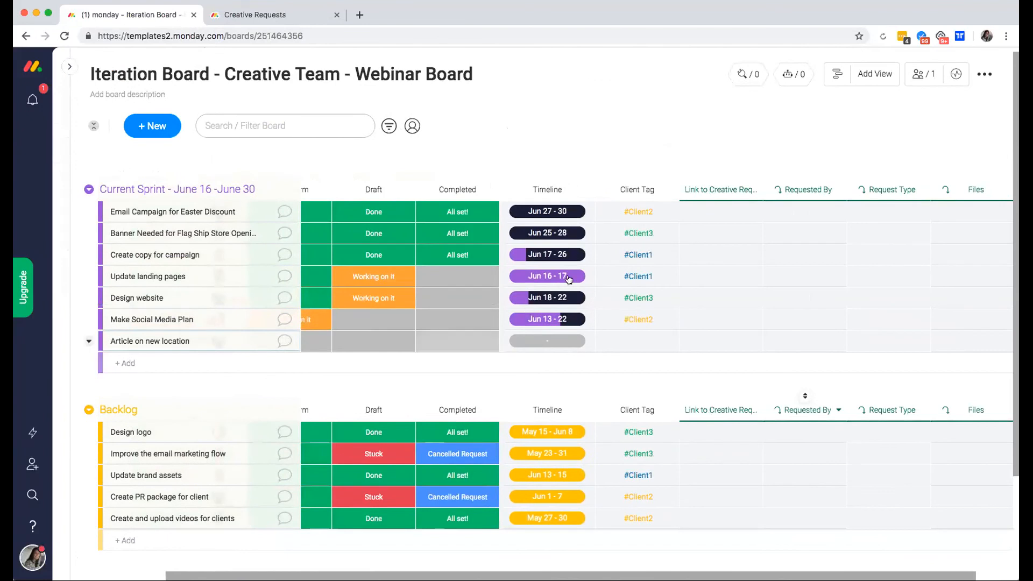
Link Email Campaign for Easter Discount and Banner for 4th of July Event to the first two sprint items.
{"action": "left_click", "coordinate": [722, 215]}
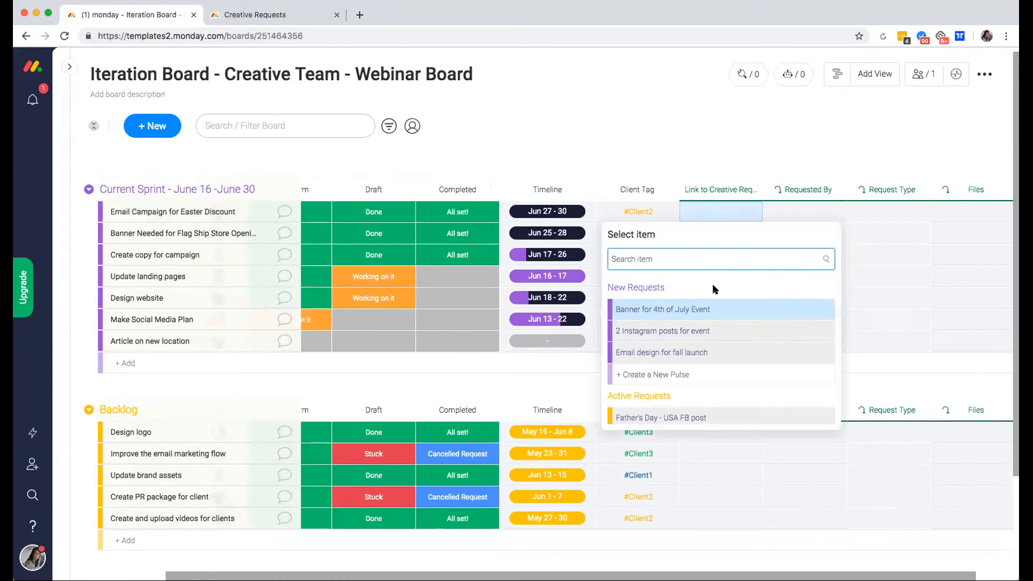
{"action": "scroll", "coordinate": [714, 291], "scroll_direction": "down", "scroll_amount": 5}
{"action": "scroll", "coordinate": [714, 290], "scroll_direction": "down", "scroll_amount": 2}
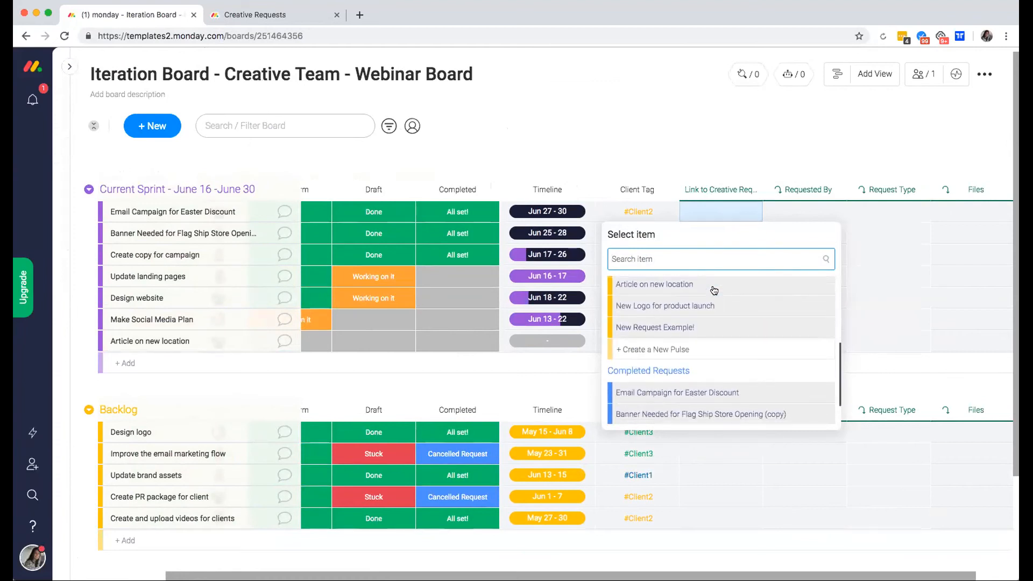
{"action": "scroll", "coordinate": [705, 318], "scroll_direction": "up", "scroll_amount": 8}
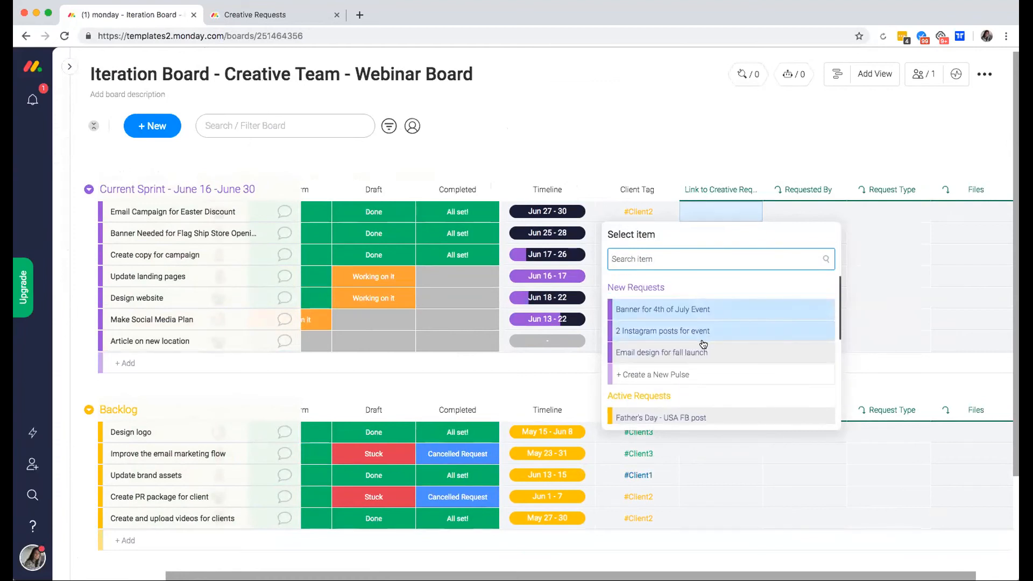
{"action": "type", "text": "easter"}
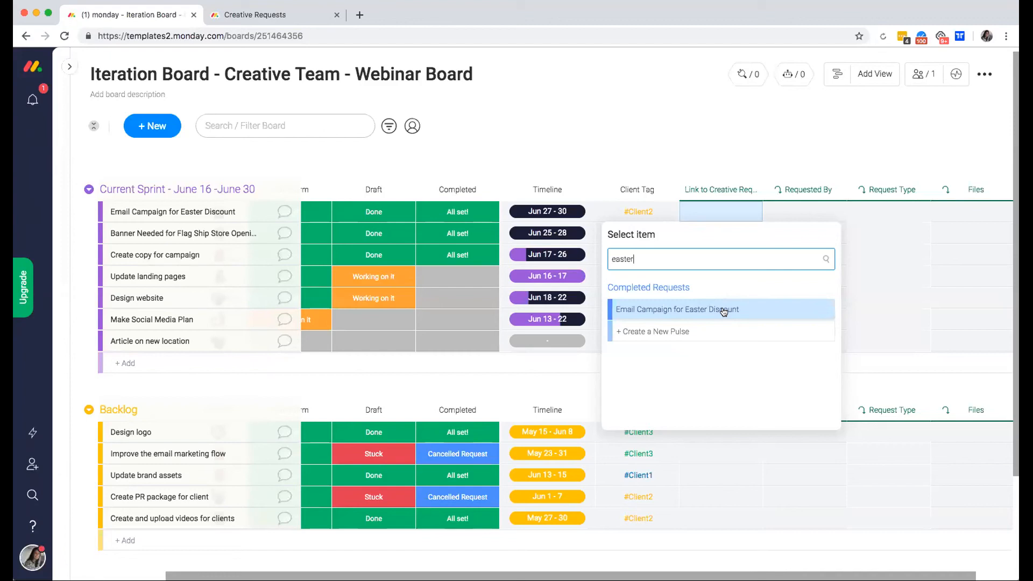
{"action": "left_click", "coordinate": [723, 311]}
{"action": "scroll", "coordinate": [758, 211], "scroll_direction": "right", "scroll_amount": 1}
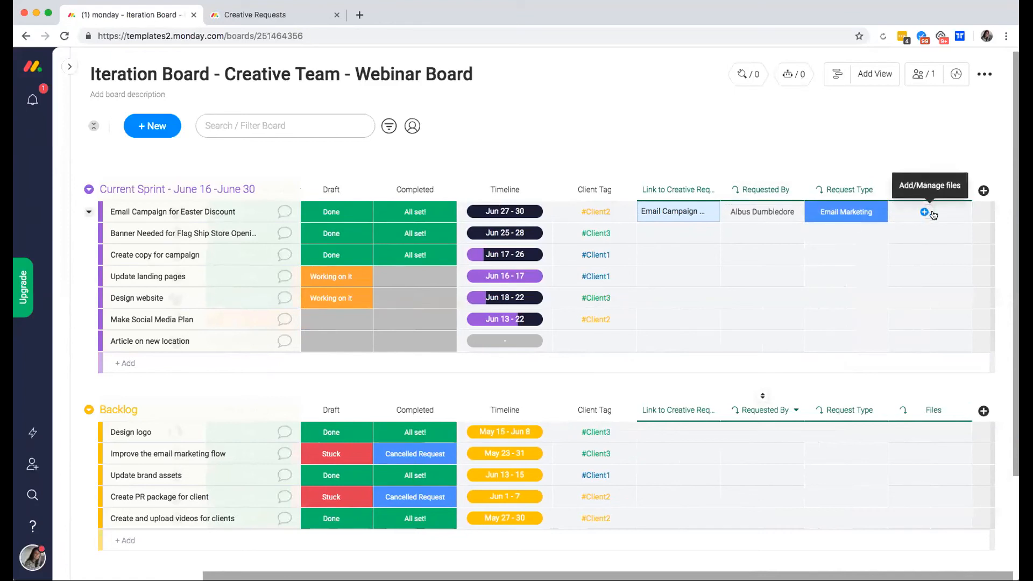
{"action": "left_click", "coordinate": [669, 234]}
{"action": "type", "text": "banner"}
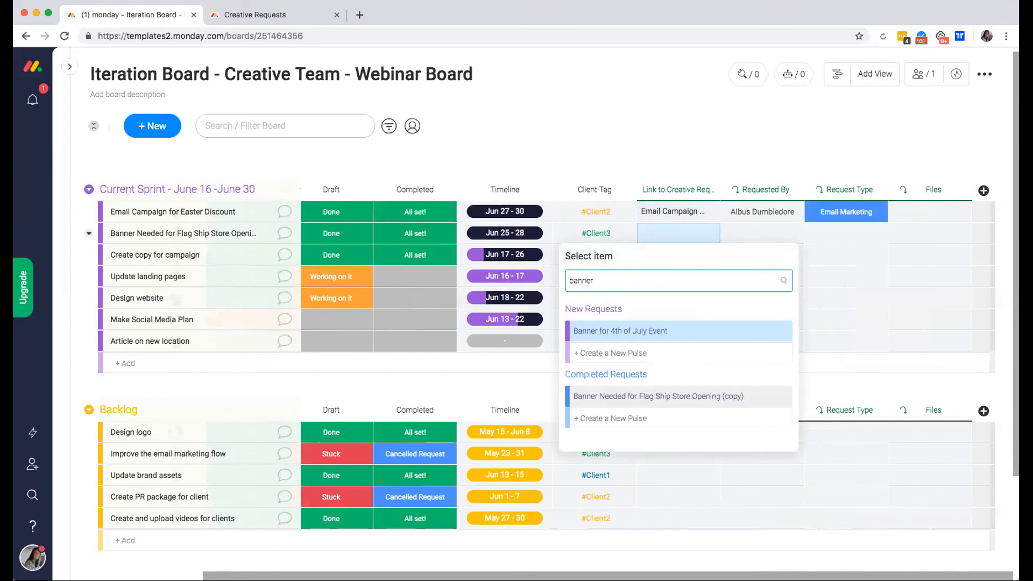
{"action": "left_click", "coordinate": [669, 332]}
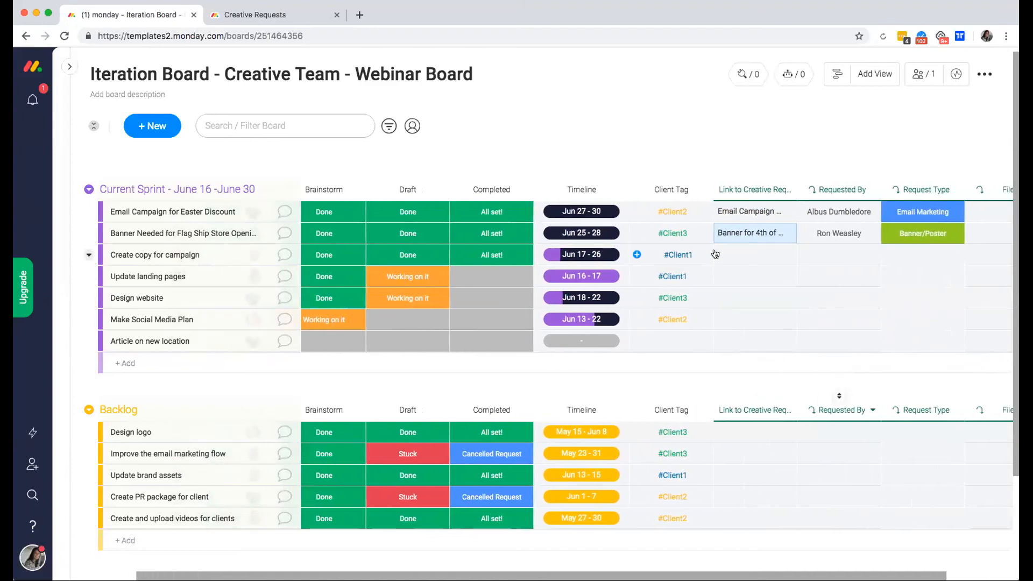
Search for a 'create' request for Create copy for campaign, then close the picker unlinked.
{"action": "left_click", "coordinate": [743, 258]}
{"action": "type", "text": "crat"}
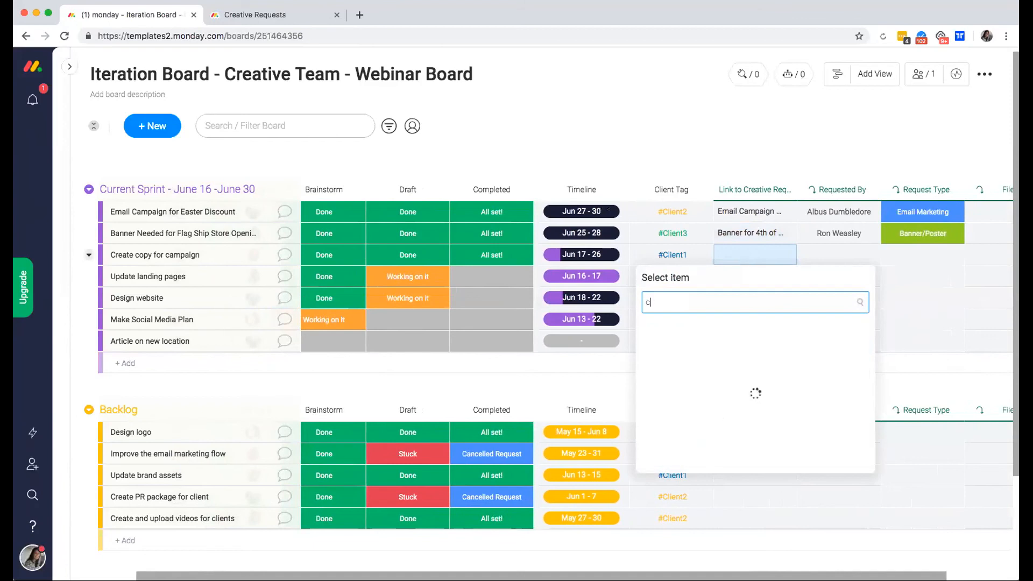
{"action": "key", "text": "BackSpace"}
{"action": "key", "text": "BackSpace"}
{"action": "type", "text": "eate"}
{"action": "key", "text": "BackSpace"}
{"action": "key", "text": "BackSpace"}
{"action": "key", "text": "BackSpace"}
{"action": "key", "text": "BackSpace"}
{"action": "key", "text": "BackSpace"}
{"action": "key", "text": "BackSpace"}
{"action": "left_click", "coordinate": [746, 161]}
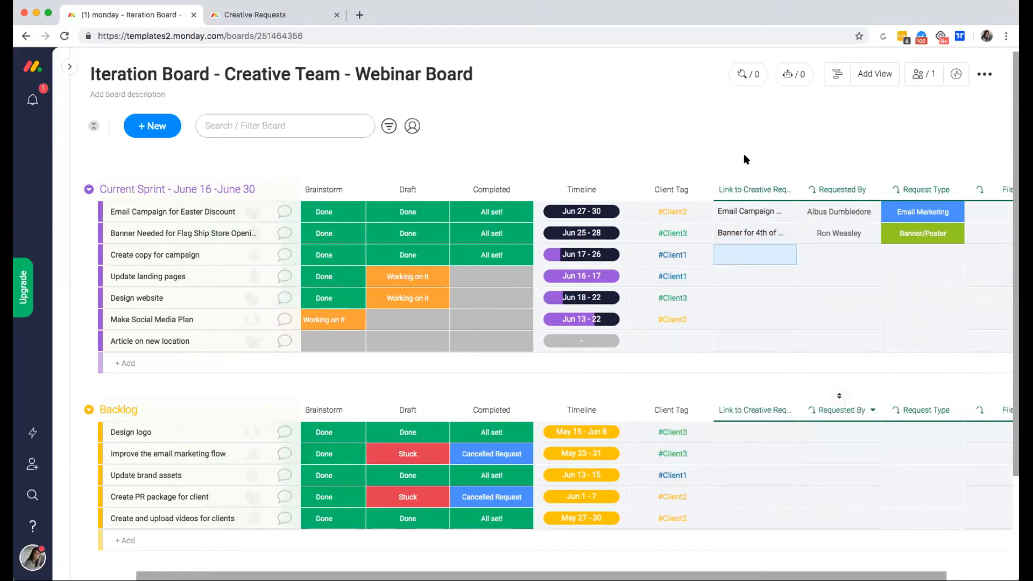
Link the Article on new location request to its sprint item.
{"action": "left_click", "coordinate": [753, 345]}
{"action": "type", "text": "article"}
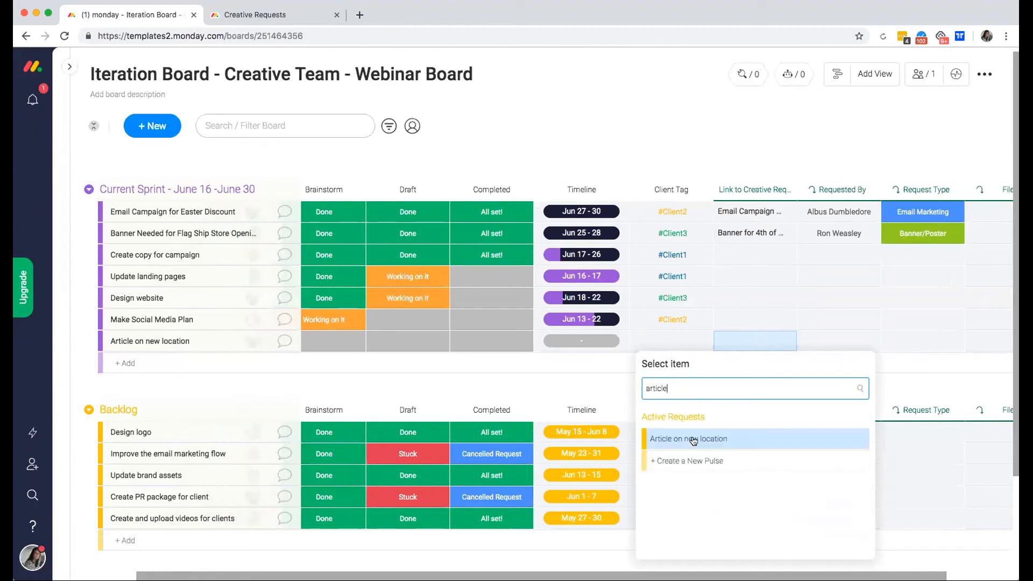
{"action": "left_click", "coordinate": [715, 441]}
{"action": "scroll", "coordinate": [730, 407], "scroll_direction": "right", "scroll_amount": 3}
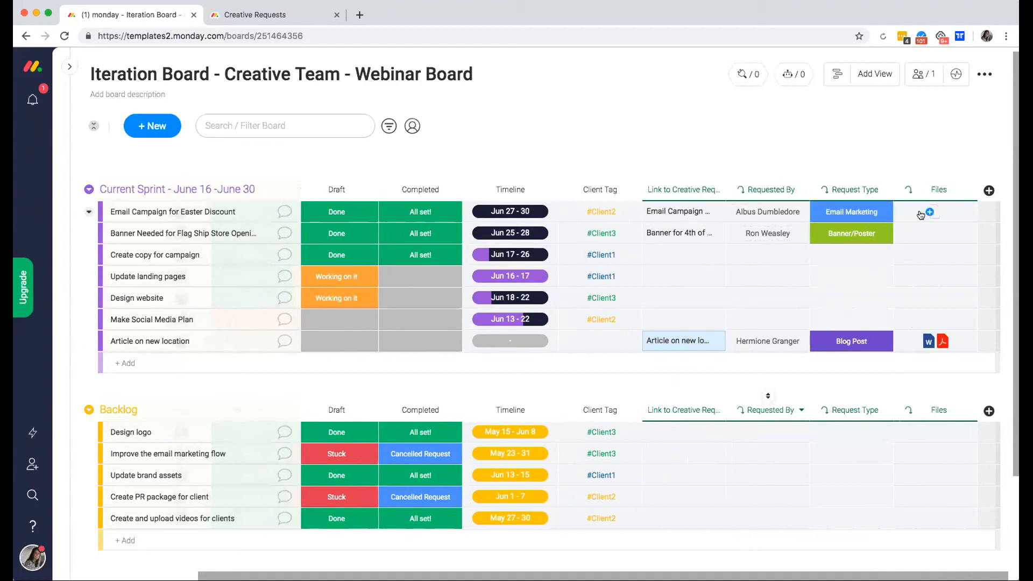
{"action": "scroll", "coordinate": [680, 278], "scroll_direction": "left", "scroll_amount": 3}
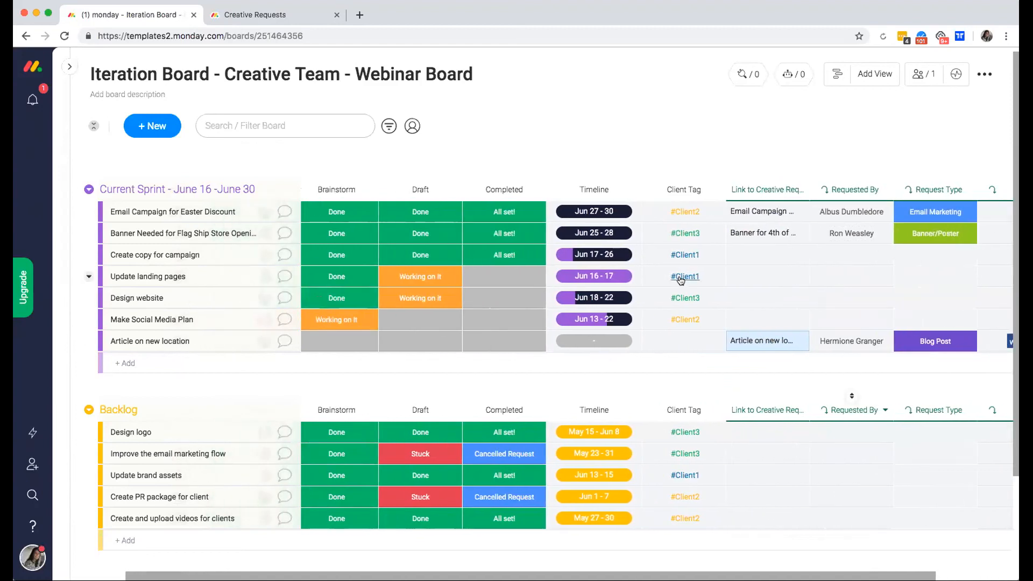
{"action": "scroll", "coordinate": [681, 279], "scroll_direction": "left", "scroll_amount": 2}
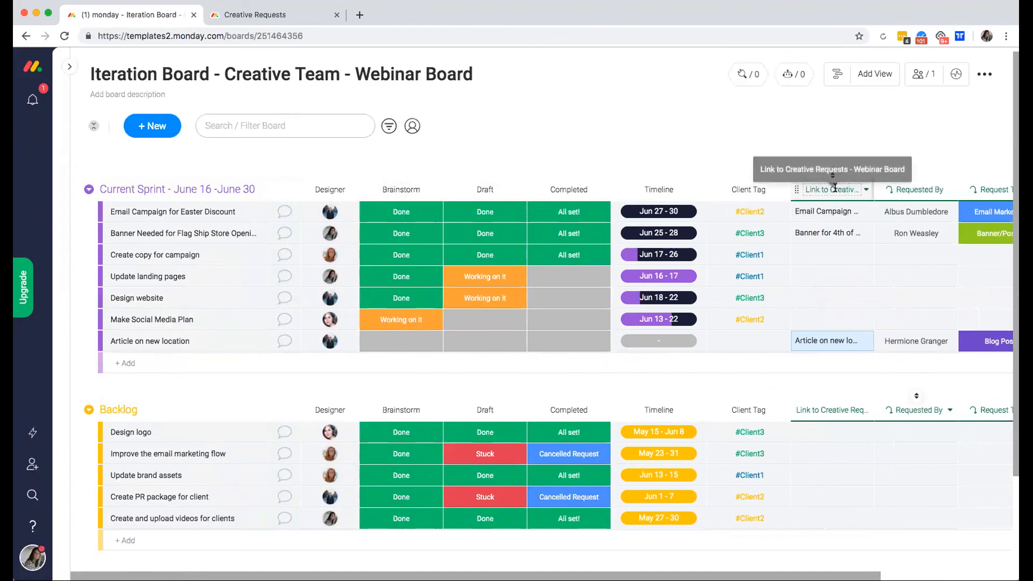
Change the linked Article on new location request's type to Banner/Poster.
{"action": "left_click", "coordinate": [824, 342]}
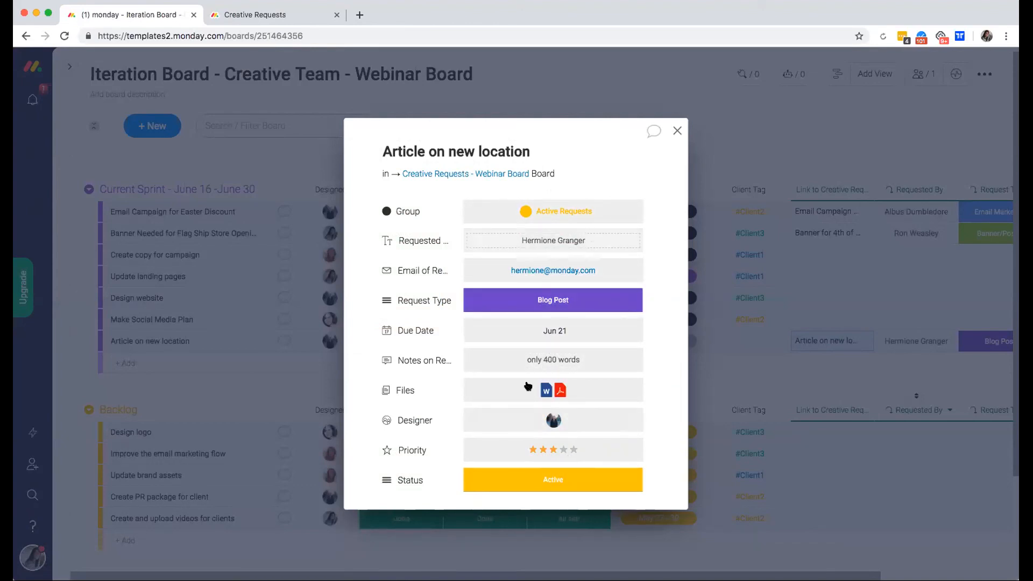
{"action": "left_click", "coordinate": [608, 293]}
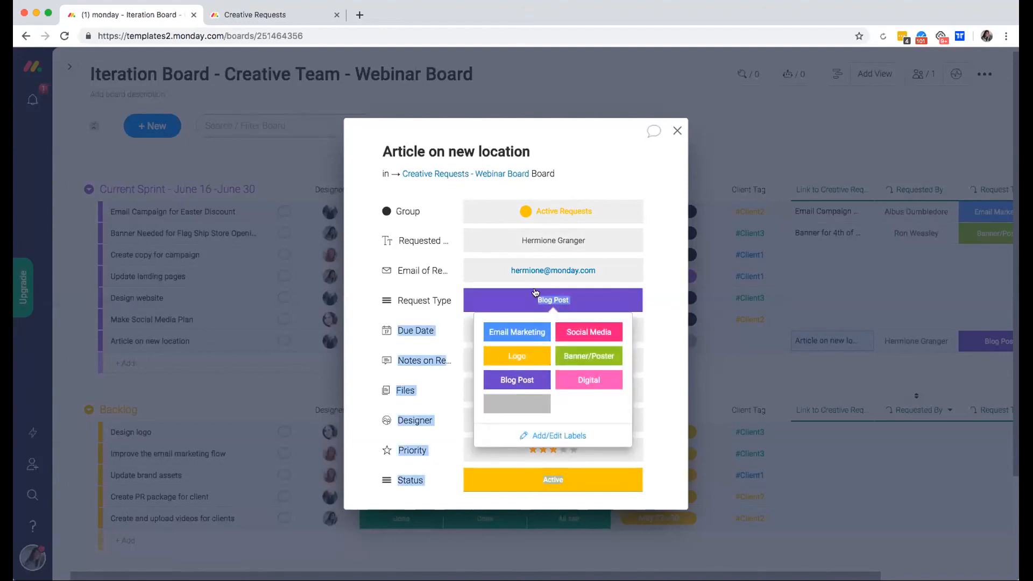
{"action": "left_click", "coordinate": [596, 356]}
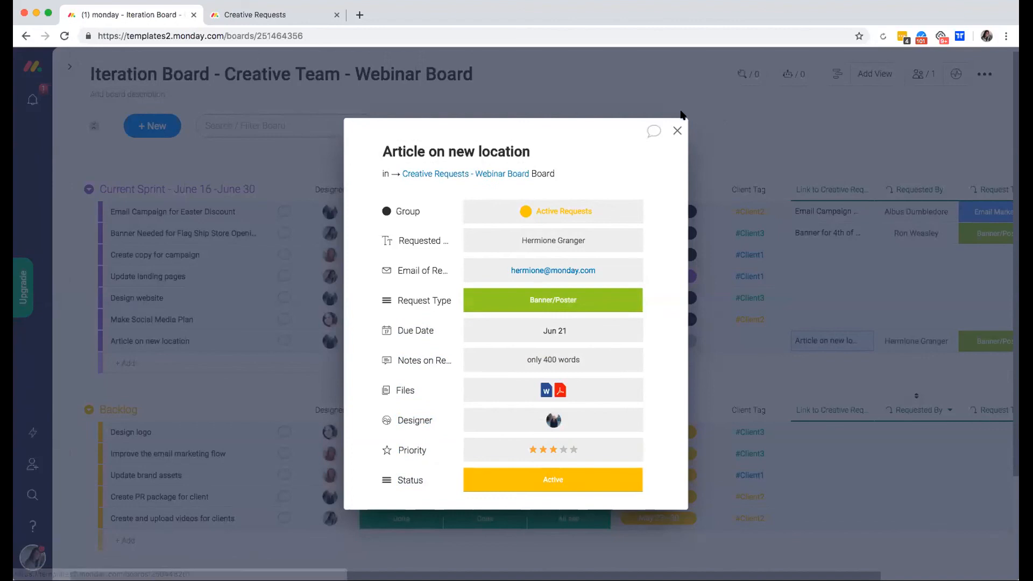
{"action": "left_click", "coordinate": [911, 210]}
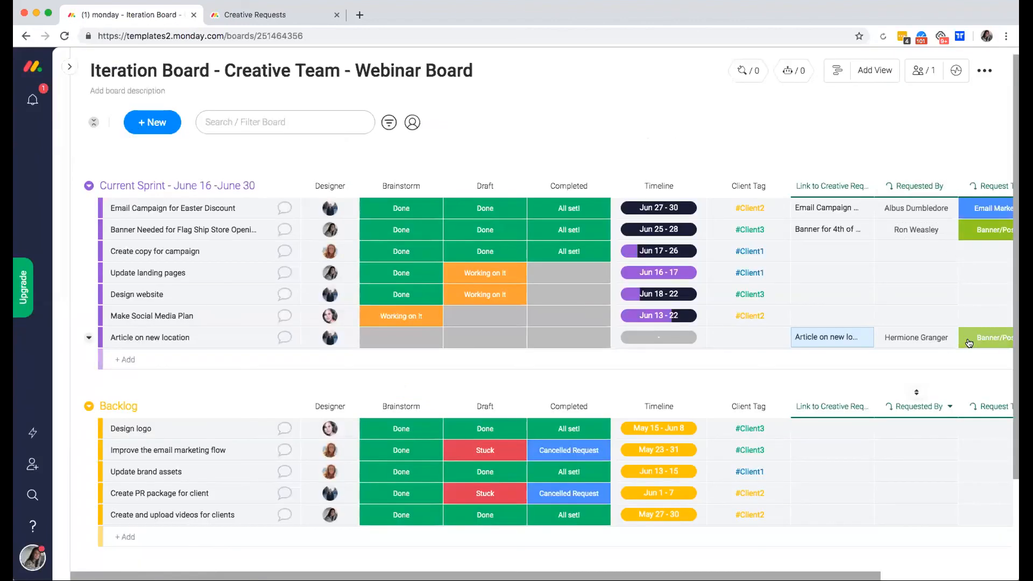
Open and close the linked Banner for 4th of July Event request's details.
{"action": "left_click", "coordinate": [822, 235]}
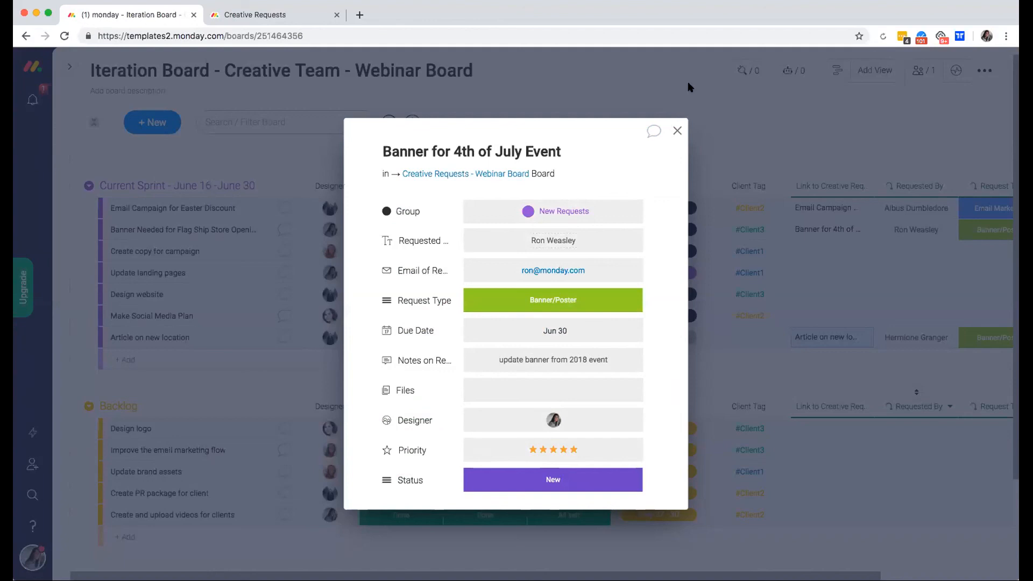
{"action": "left_click", "coordinate": [676, 131]}
{"action": "scroll", "coordinate": [847, 210], "scroll_direction": "right", "scroll_amount": 5}
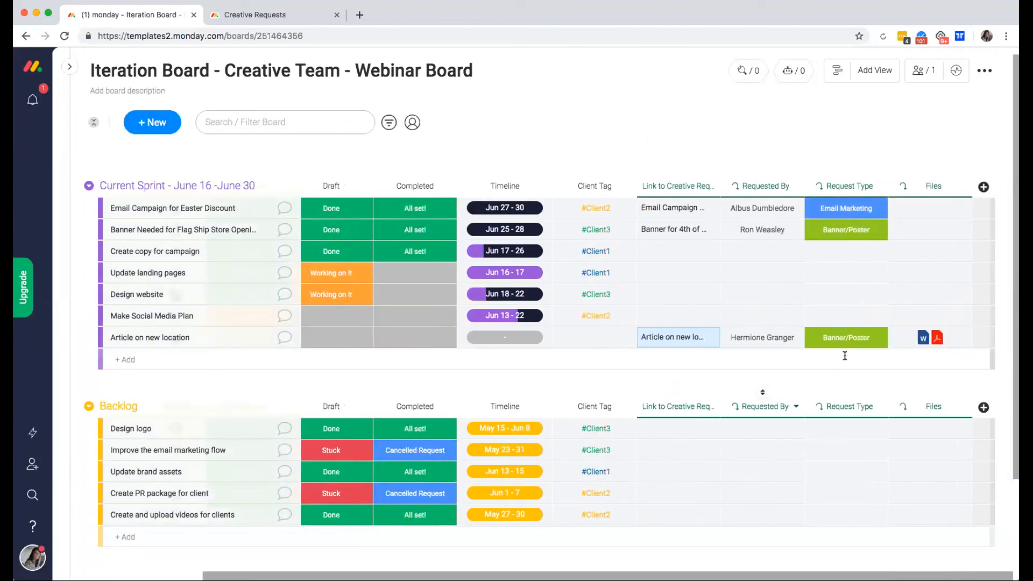
{"action": "mouse_move", "coordinate": [896, 216]}
Set the Easter email campaign's Request Type to Logo and check it on Creative Requests.
{"action": "left_click", "coordinate": [832, 211]}
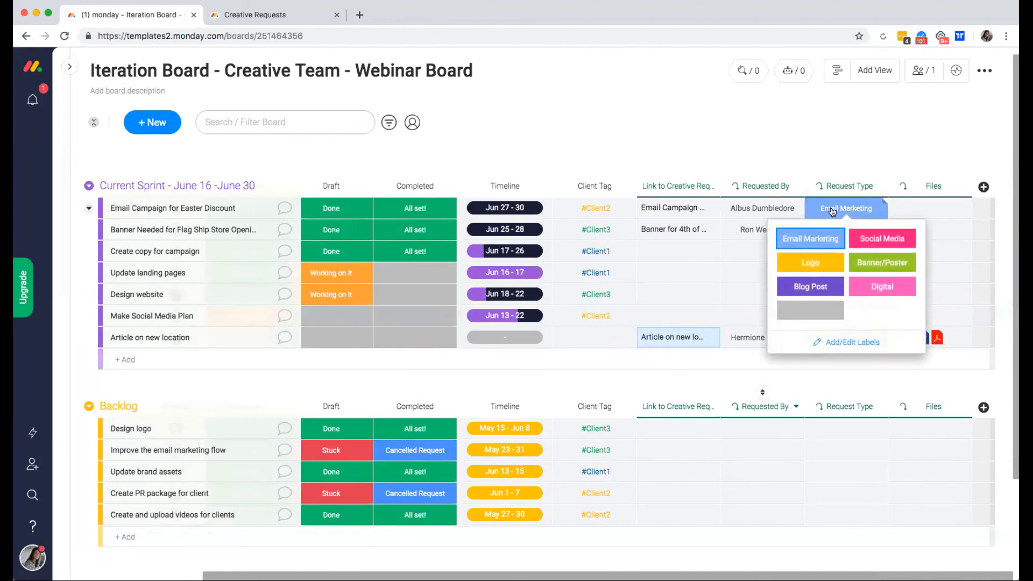
{"action": "left_click", "coordinate": [812, 263]}
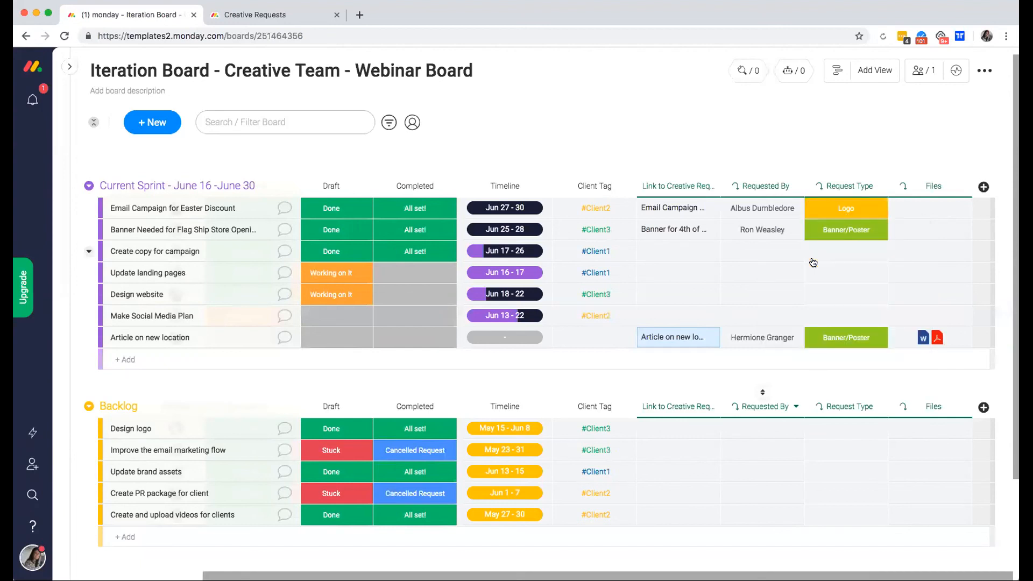
{"action": "left_click", "coordinate": [668, 208]}
{"action": "left_click", "coordinate": [475, 172]}
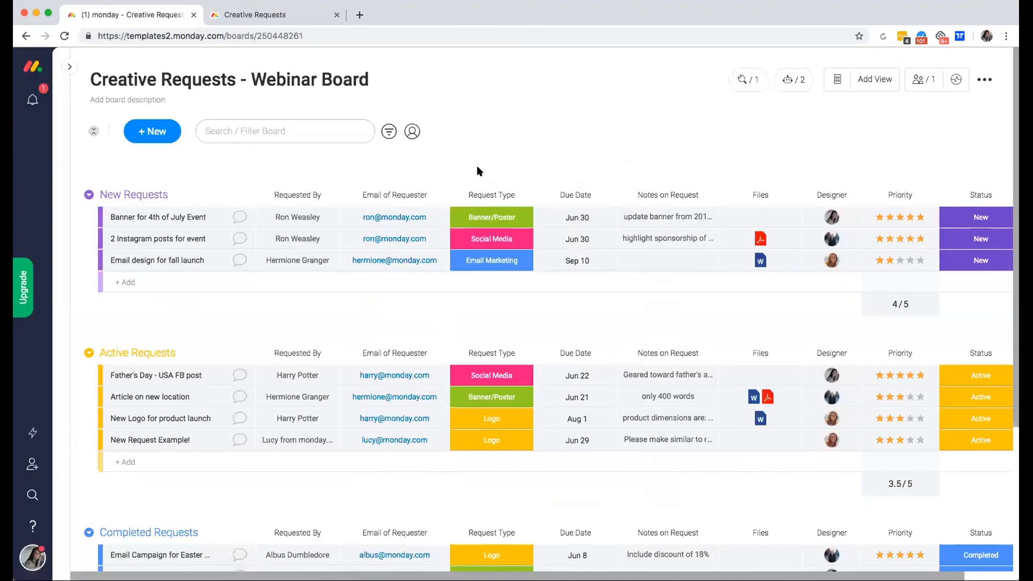
{"action": "scroll", "coordinate": [496, 392], "scroll_direction": "down", "scroll_amount": 1}
{"action": "scroll", "coordinate": [496, 391], "scroll_direction": "down", "scroll_amount": 3}
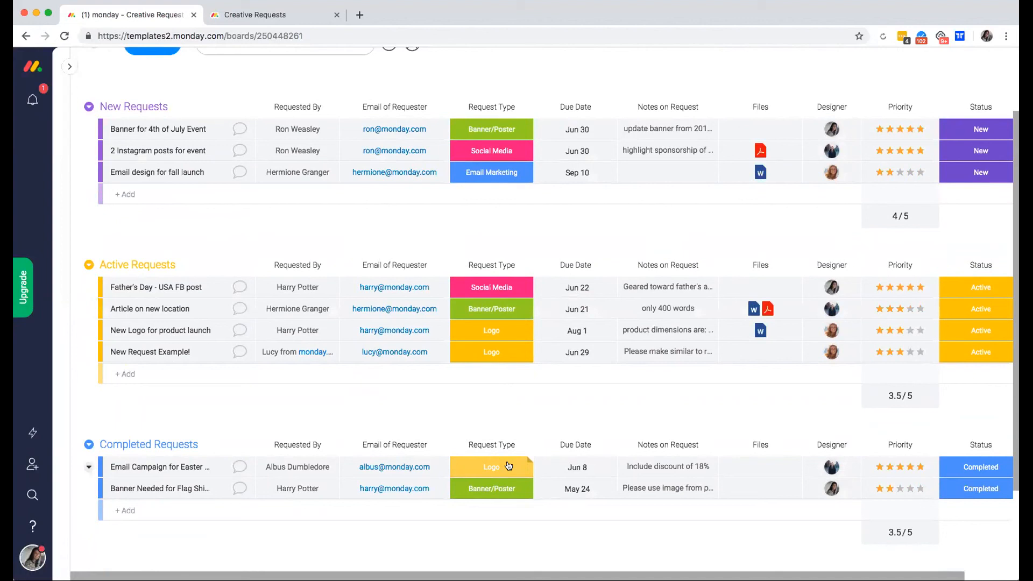
Return to the Iteration Board and review the mirrored columns.
{"action": "left_click", "coordinate": [69, 66]}
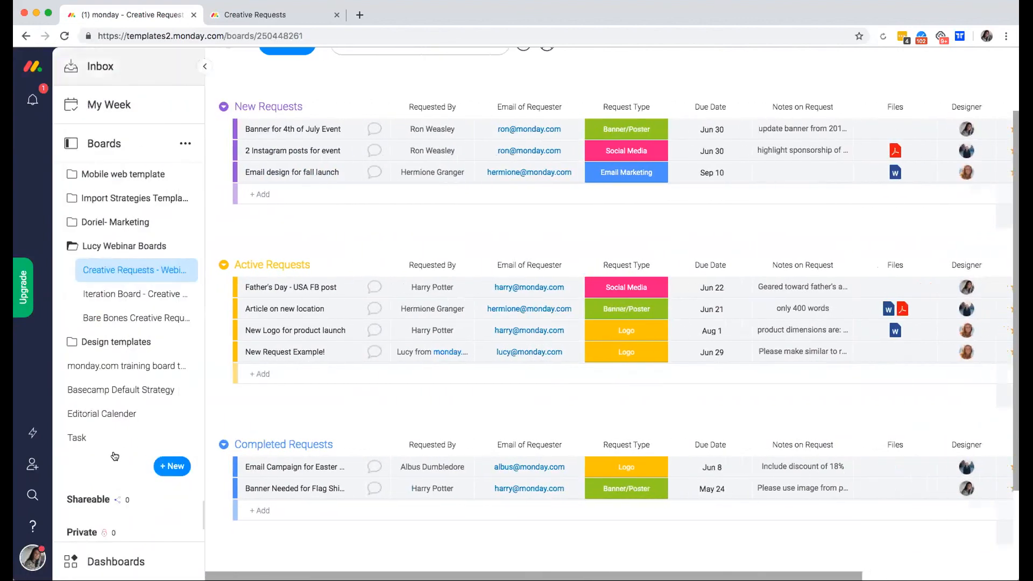
{"action": "left_click", "coordinate": [126, 294]}
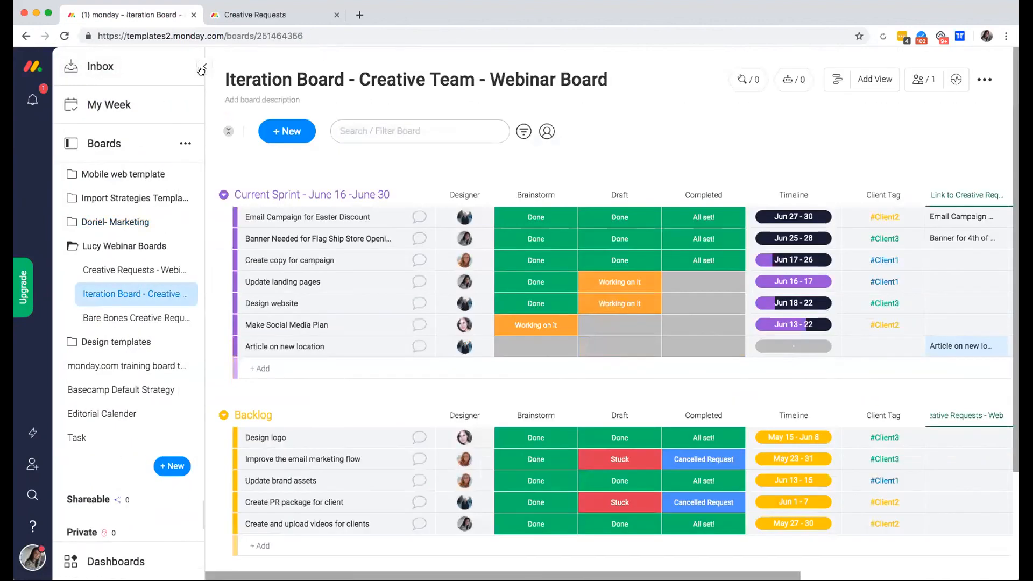
{"action": "left_click", "coordinate": [202, 67]}
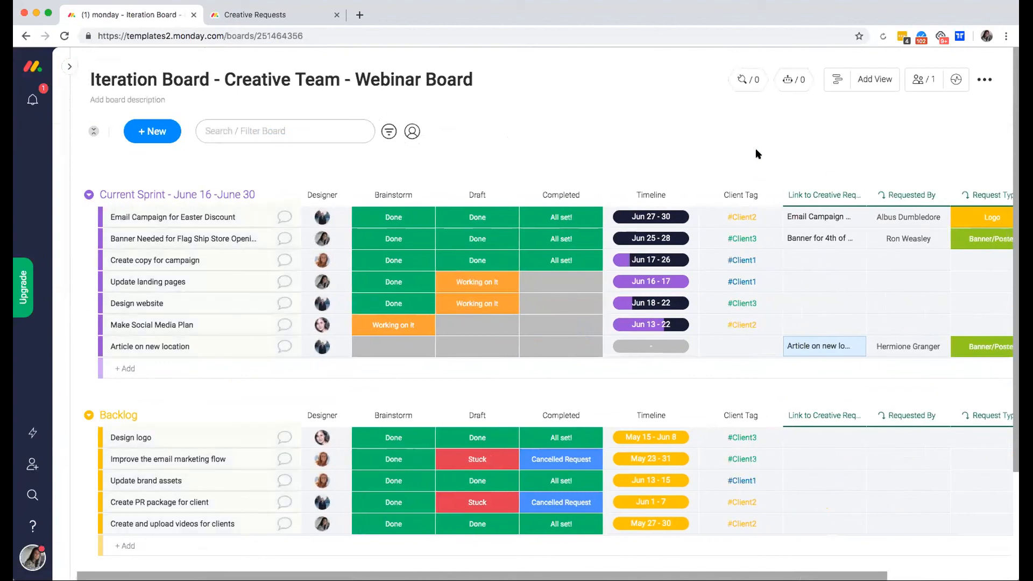
{"action": "scroll", "coordinate": [716, 231], "scroll_direction": "down", "scroll_amount": 1}
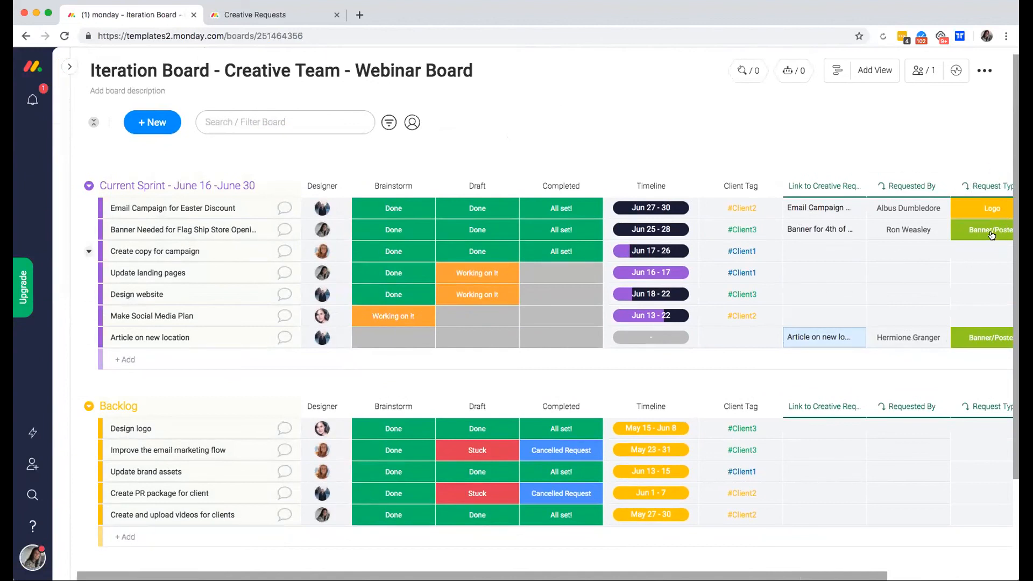
{"action": "scroll", "coordinate": [785, 154], "scroll_direction": "up", "scroll_amount": 1}
{"action": "scroll", "coordinate": [785, 155], "scroll_direction": "right", "scroll_amount": 3}
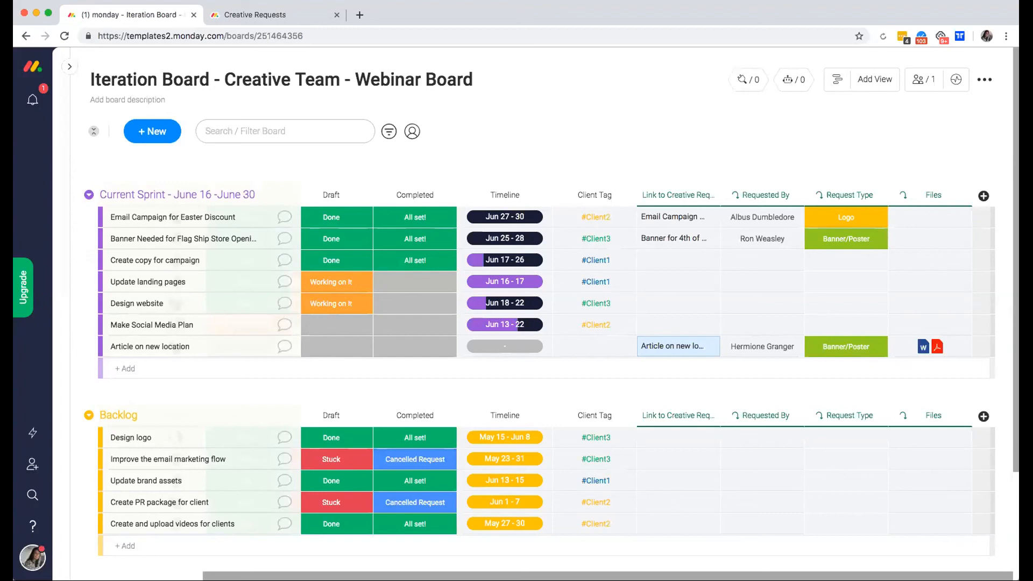
{"action": "key", "text": "super+Tab"}
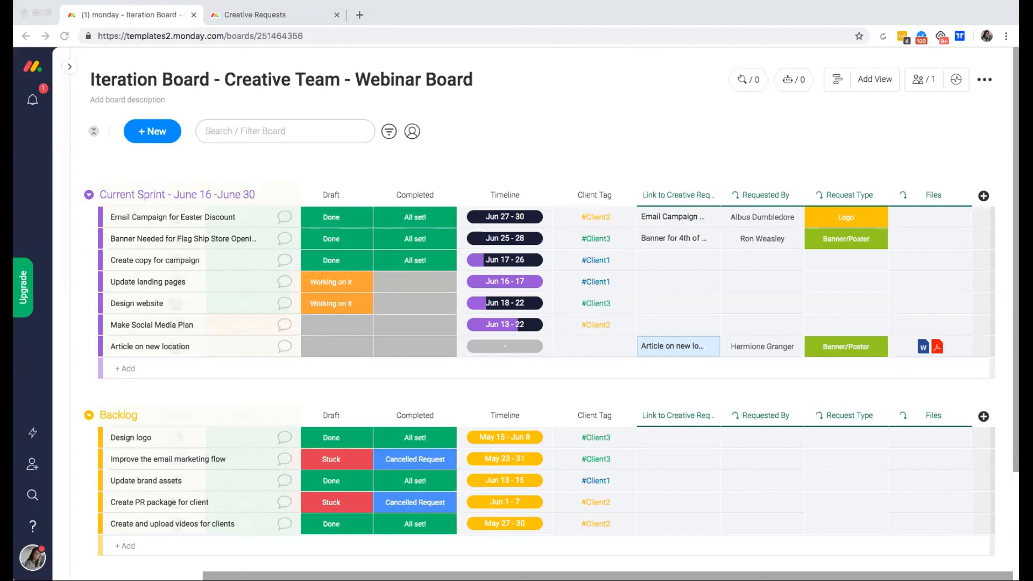
{"action": "scroll", "coordinate": [485, 114], "scroll_direction": "left", "scroll_amount": 1}
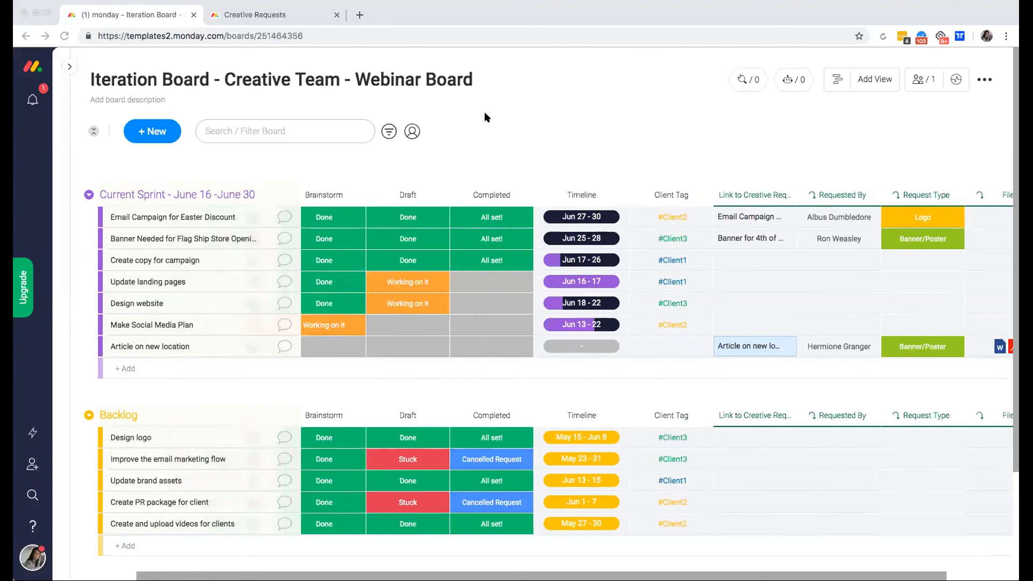
{"action": "scroll", "coordinate": [484, 112], "scroll_direction": "left", "scroll_amount": 1}
On Creative Requests, mark New Request Example! as Email Marketing and add a Chart view.
{"action": "left_click", "coordinate": [68, 69]}
{"action": "left_click", "coordinate": [135, 269]}
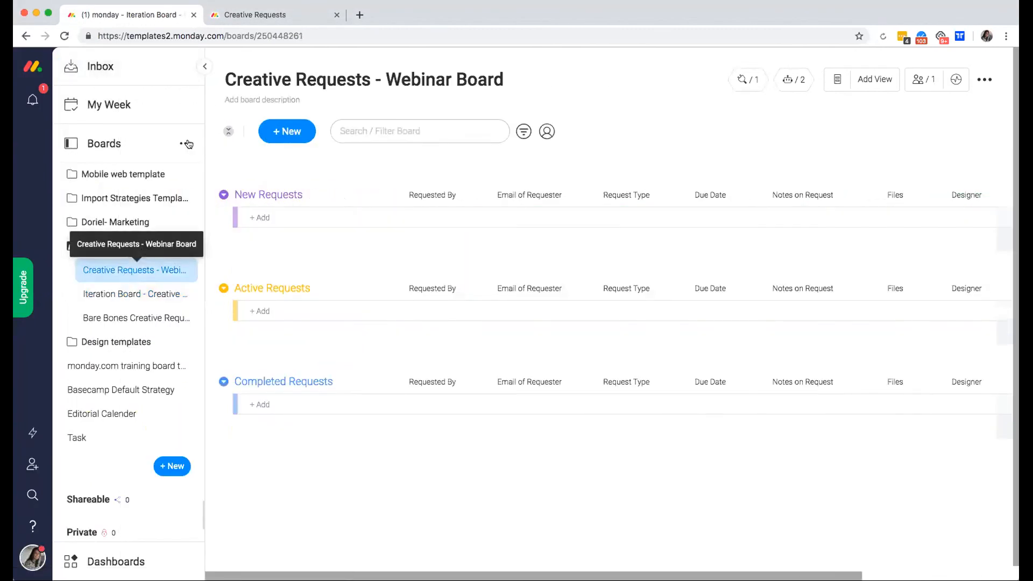
{"action": "left_click", "coordinate": [204, 66]}
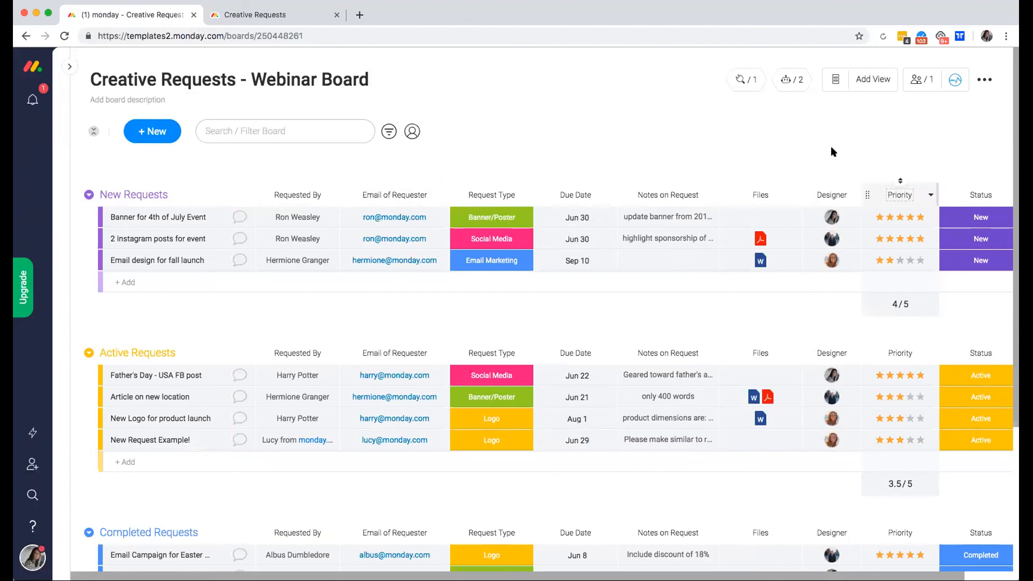
{"action": "left_click", "coordinate": [490, 442]}
{"action": "left_click", "coordinate": [451, 406]}
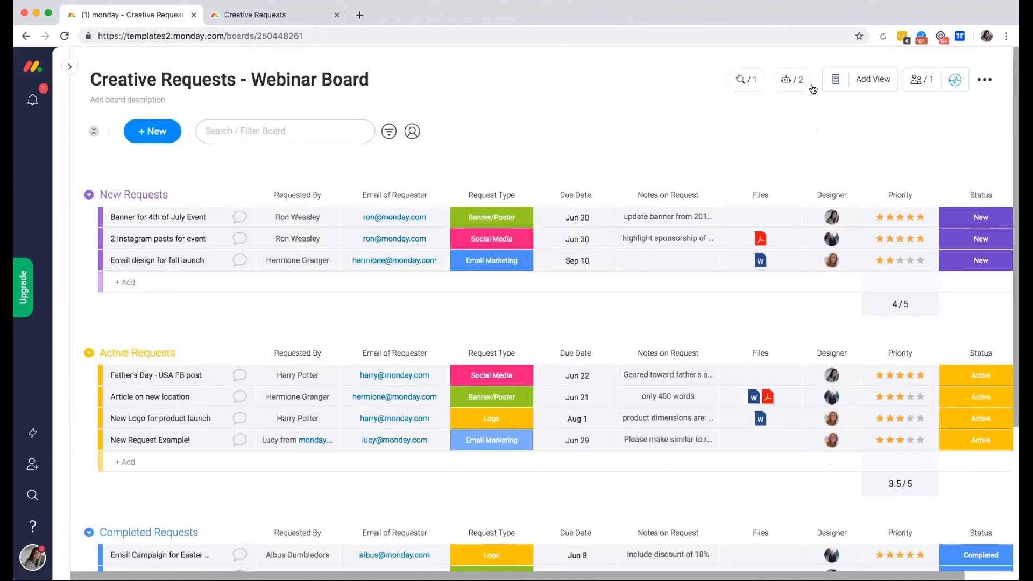
{"action": "left_click", "coordinate": [872, 80]}
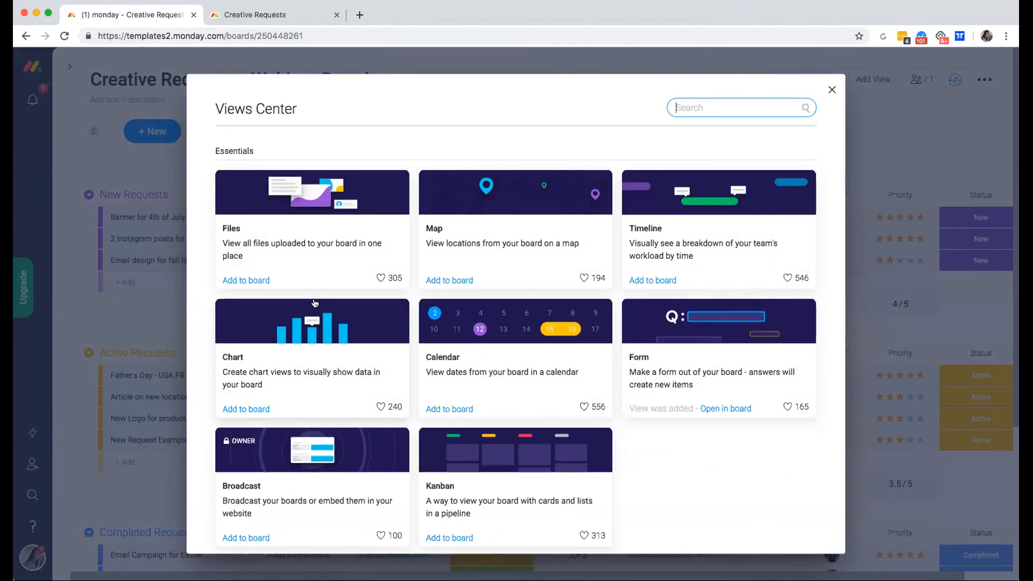
{"action": "left_click", "coordinate": [242, 410]}
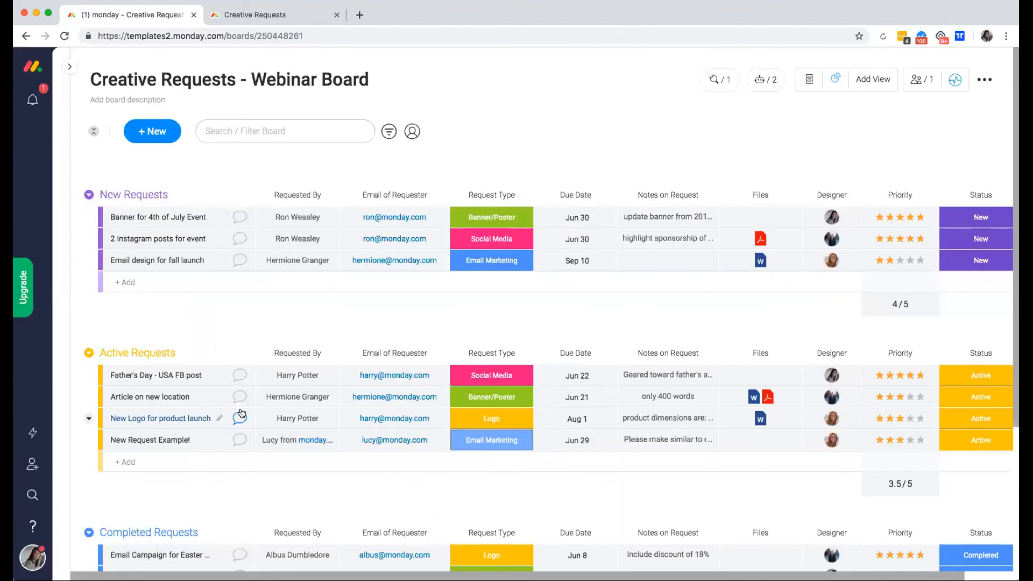
Open the Chart view and set it to a Pie chart labelled by Request Type.
{"action": "left_click", "coordinate": [835, 80]}
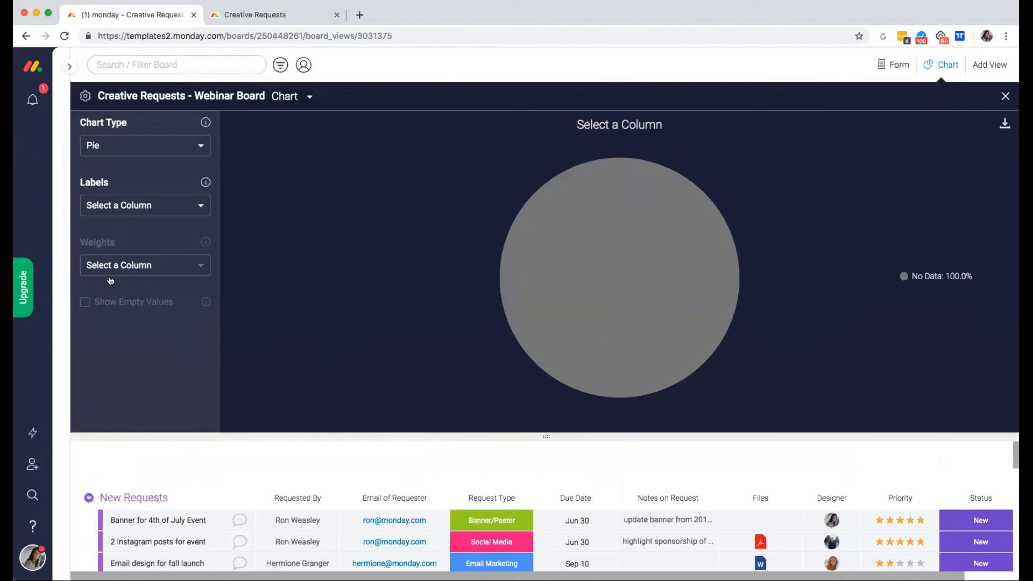
{"action": "left_click", "coordinate": [125, 150]}
{"action": "left_click", "coordinate": [123, 169]}
{"action": "left_click", "coordinate": [115, 204]}
{"action": "scroll", "coordinate": [170, 274], "scroll_direction": "down", "scroll_amount": 1}
{"action": "scroll", "coordinate": [167, 273], "scroll_direction": "down", "scroll_amount": 2}
{"action": "left_click", "coordinate": [166, 240]}
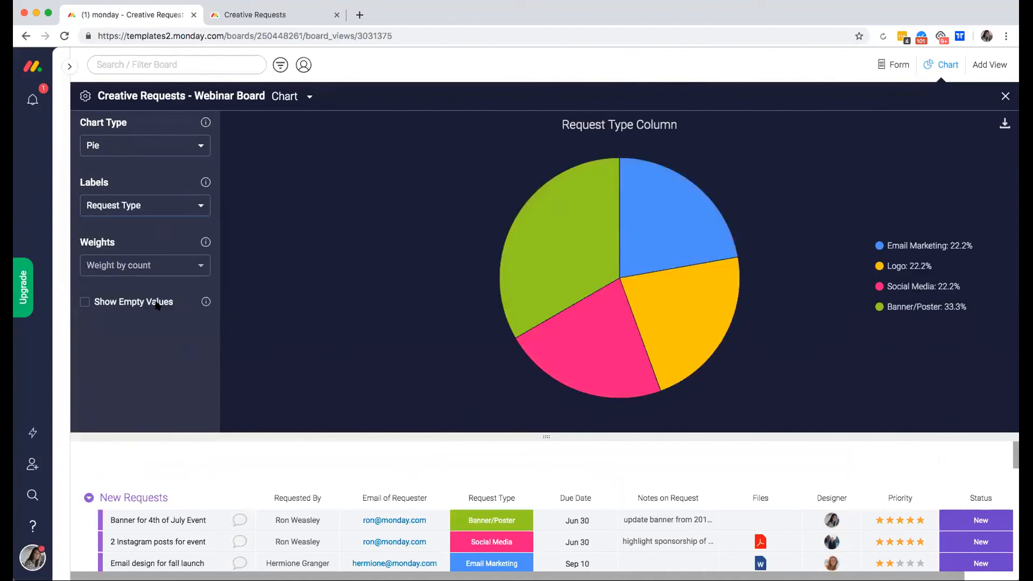
{"action": "mouse_move", "coordinate": [681, 378]}
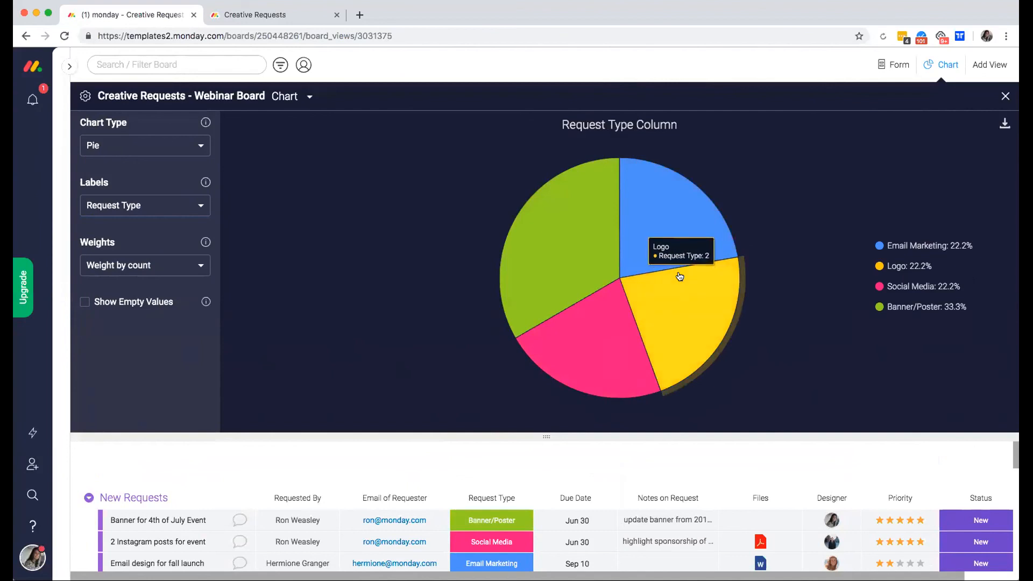
{"action": "mouse_move", "coordinate": [659, 218]}
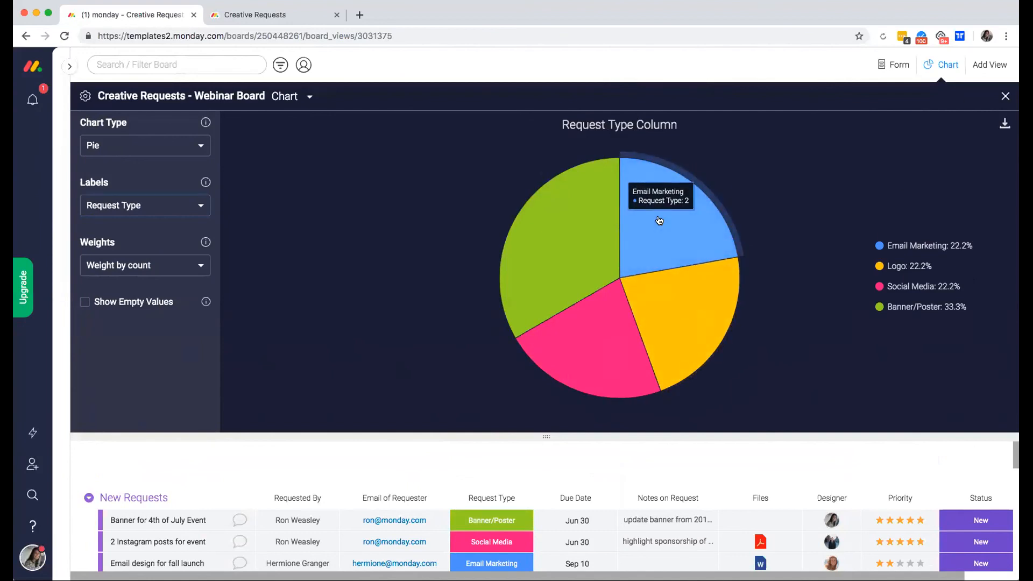
{"action": "mouse_move", "coordinate": [686, 311]}
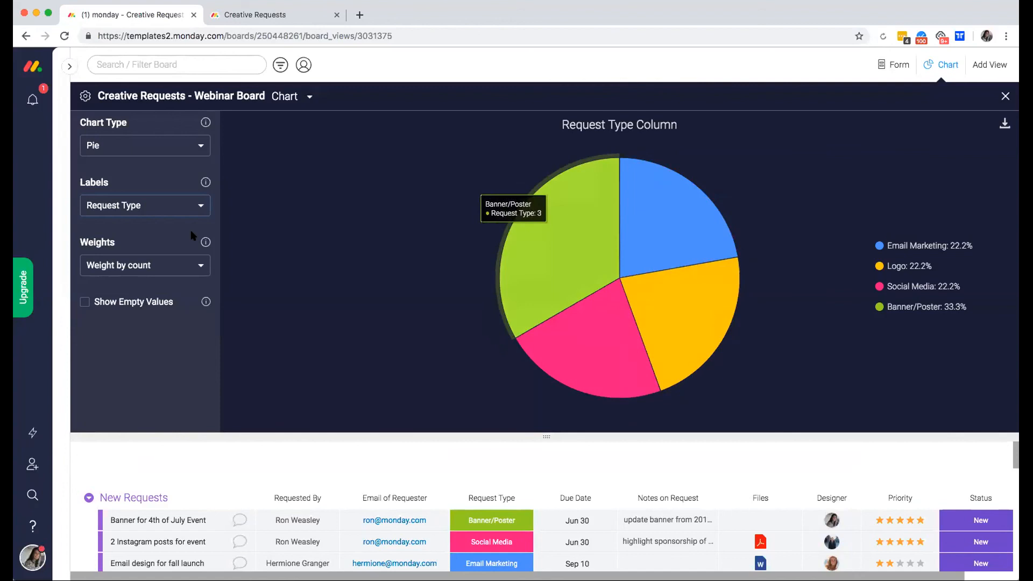
Change the chart to a Line chart over Due Date, excluding empty values.
{"action": "left_click", "coordinate": [121, 155]}
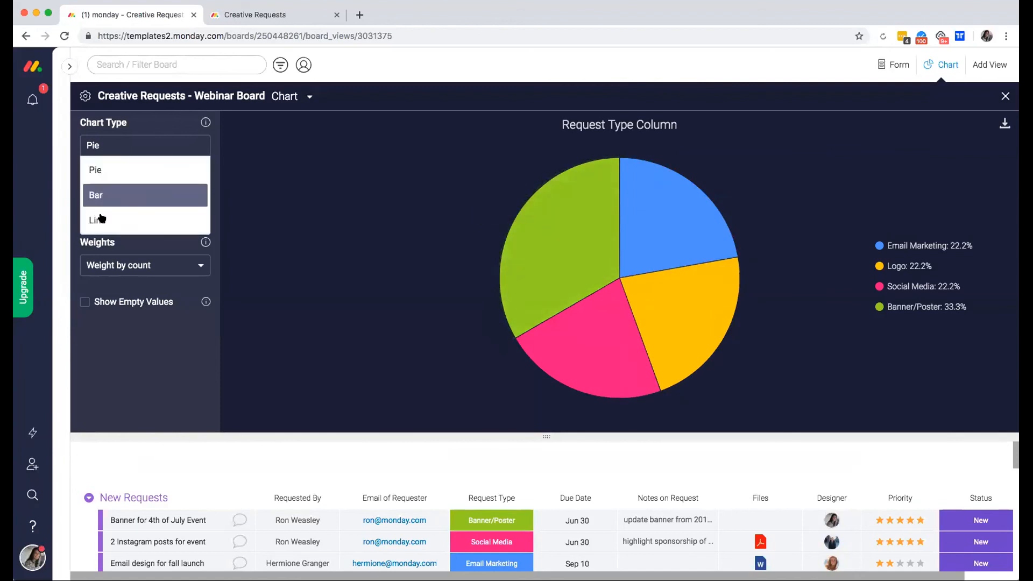
{"action": "left_click", "coordinate": [103, 195]}
{"action": "left_click", "coordinate": [117, 145]}
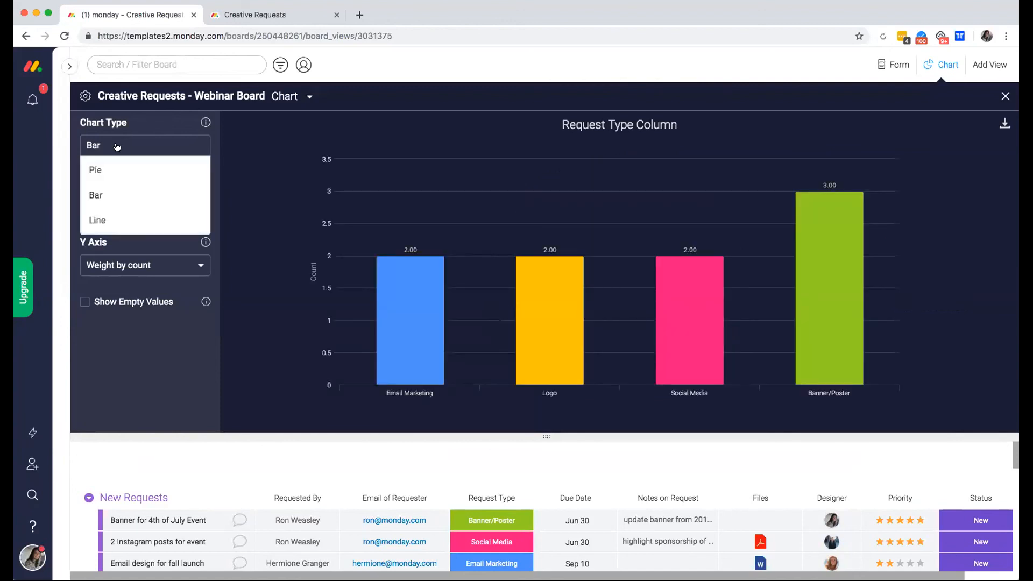
{"action": "left_click", "coordinate": [110, 219]}
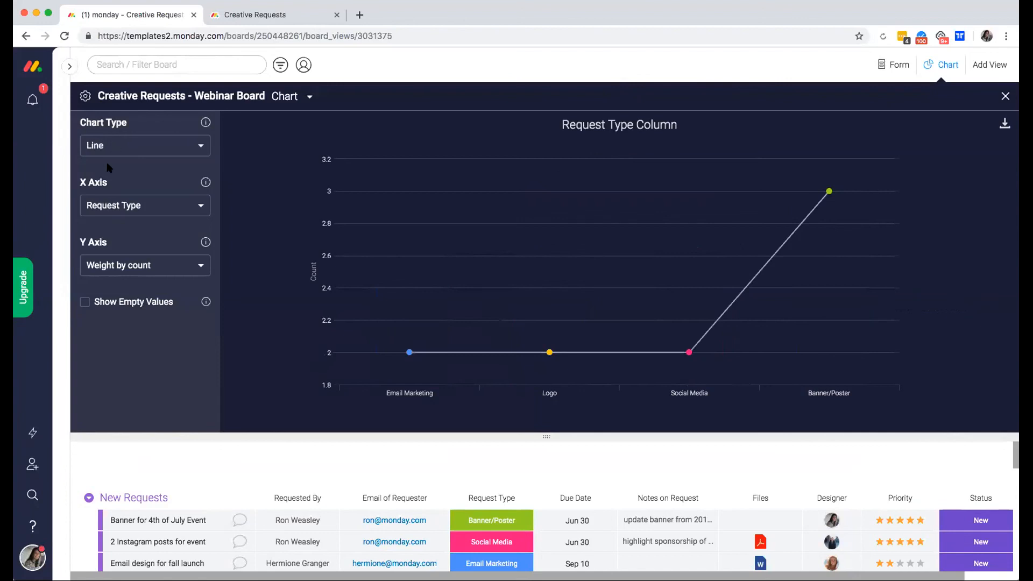
{"action": "left_click", "coordinate": [113, 205]}
{"action": "left_click", "coordinate": [129, 302]}
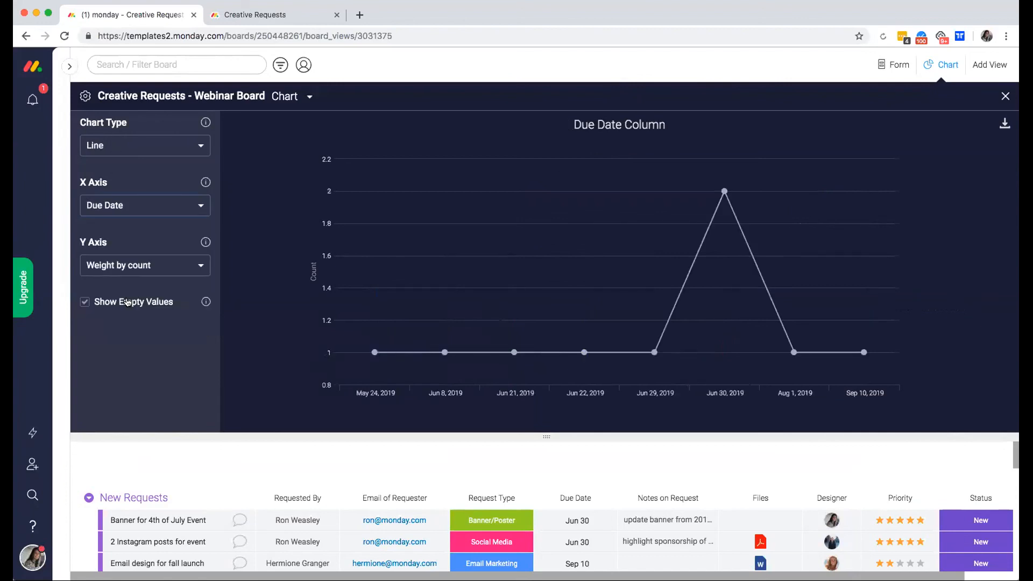
{"action": "left_click", "coordinate": [127, 302]}
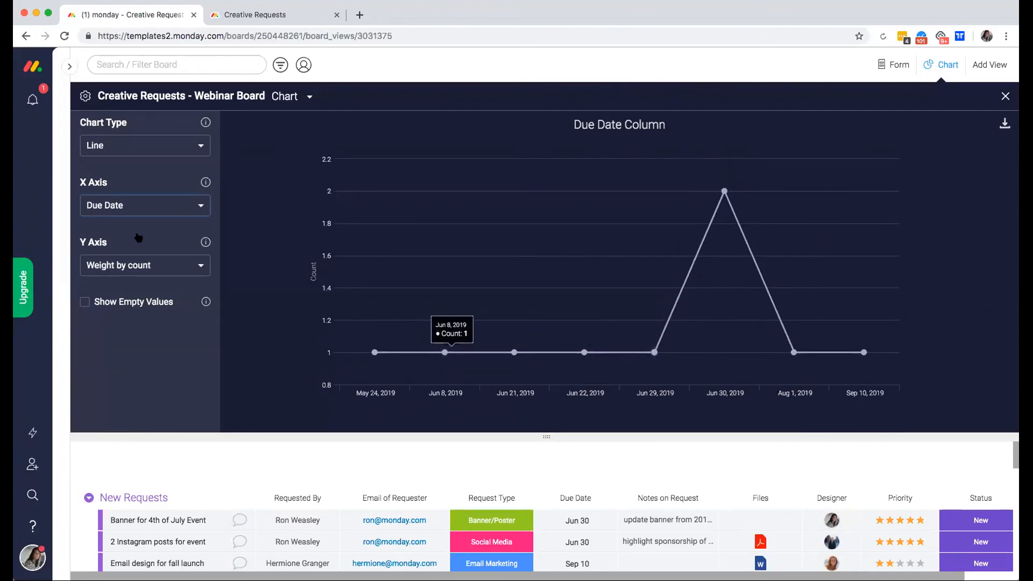
Hide and restore the chart settings panel, then close the chart view.
{"action": "left_click", "coordinate": [82, 97]}
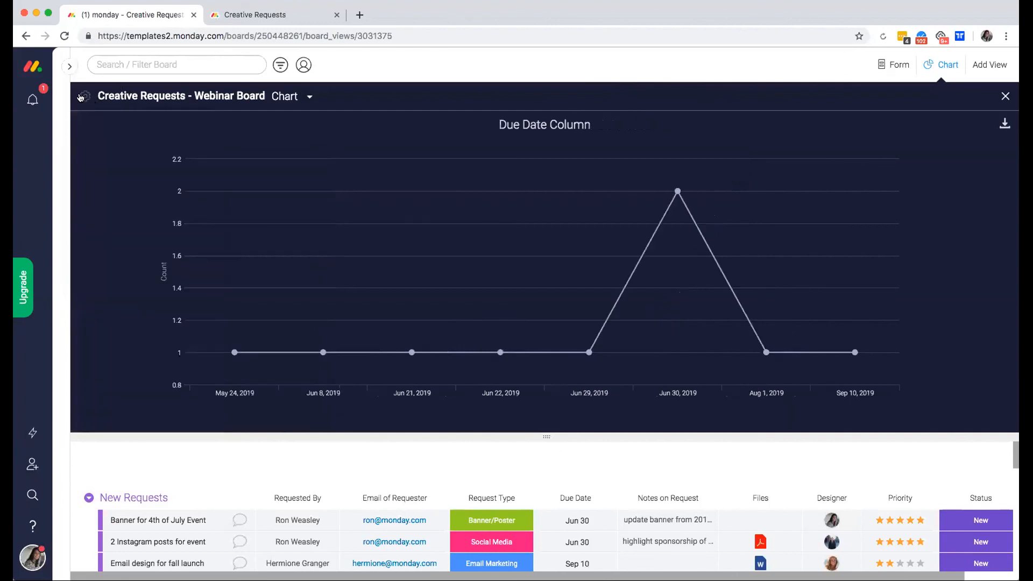
{"action": "left_click", "coordinate": [82, 96]}
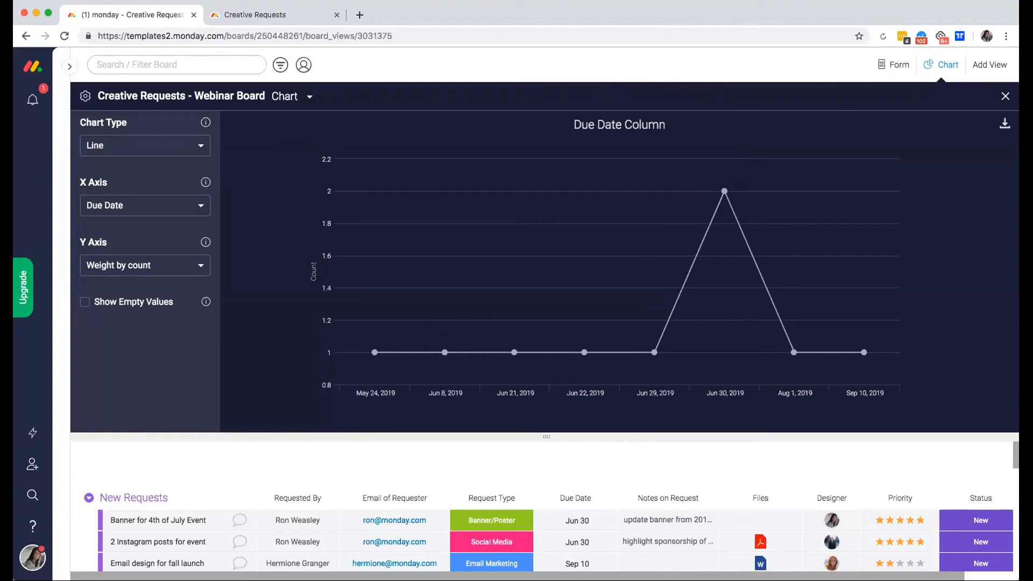
{"action": "left_click", "coordinate": [1004, 95]}
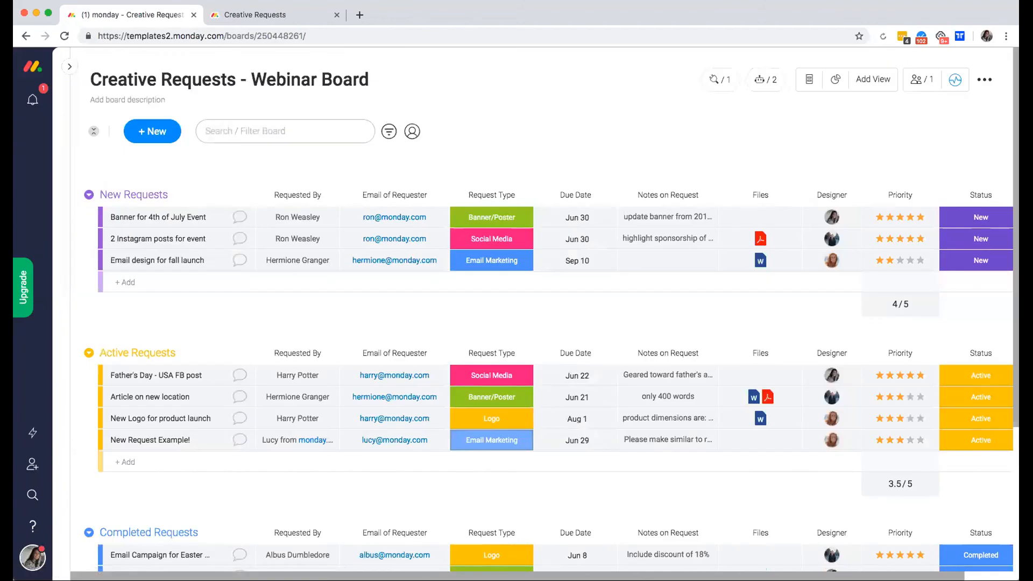